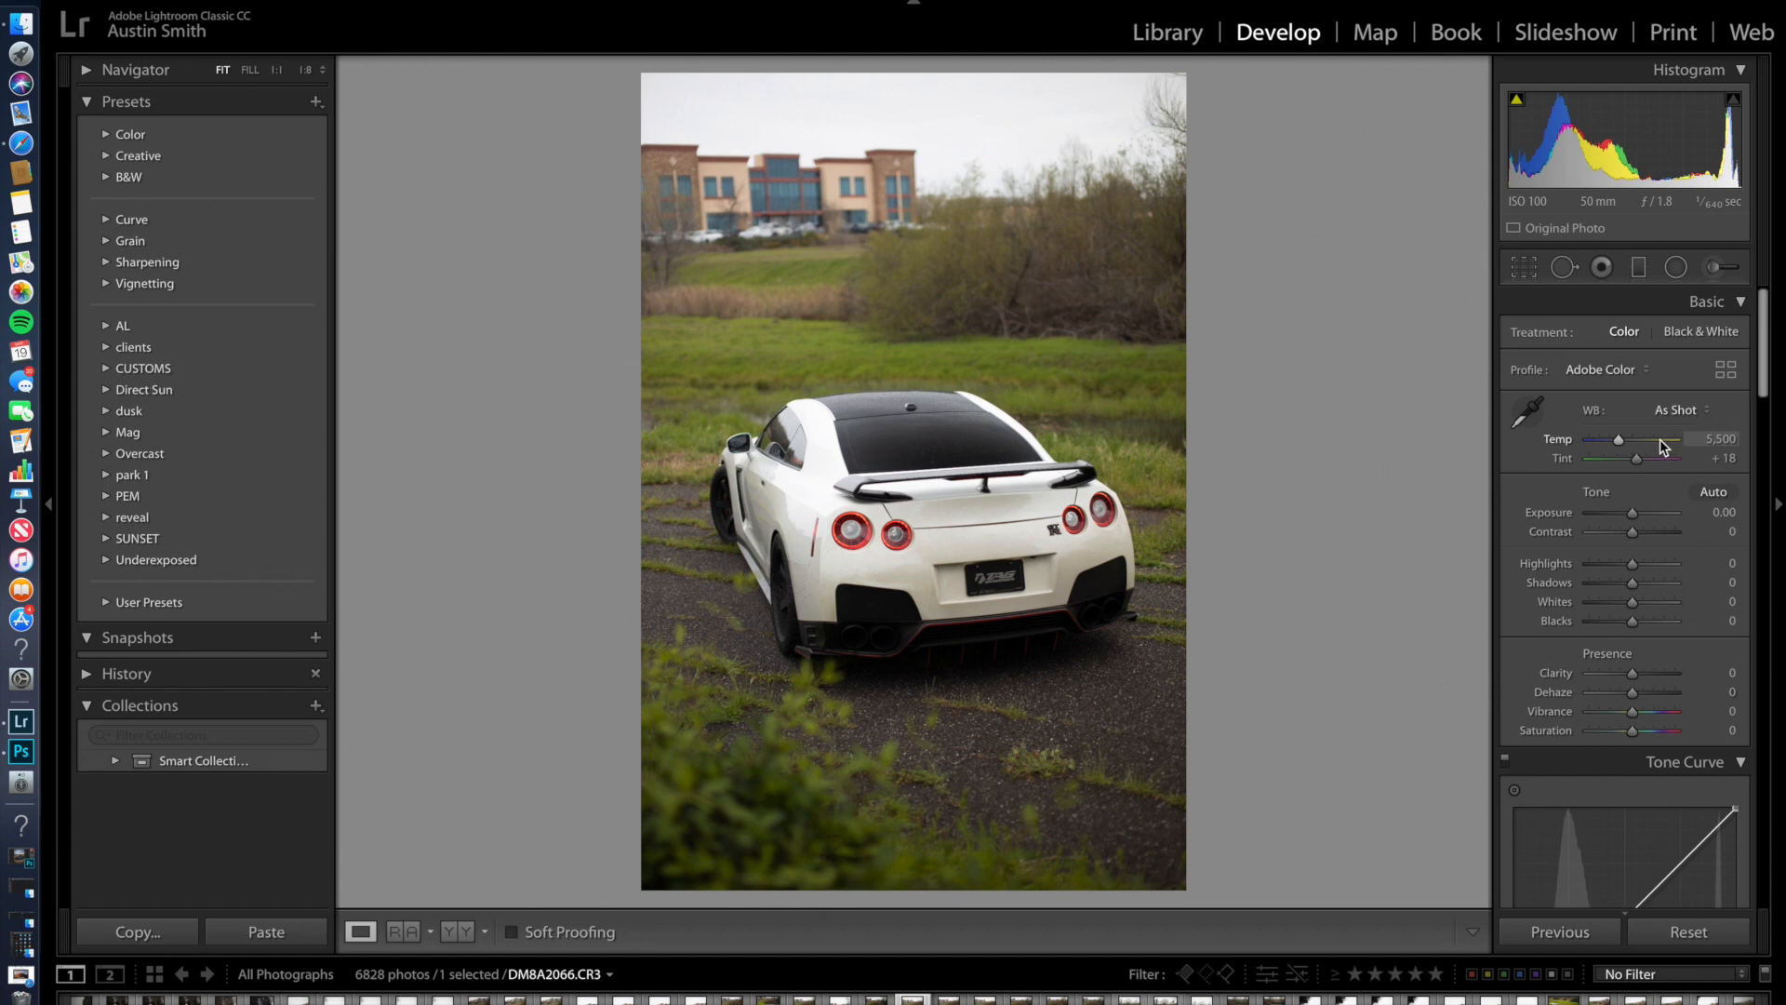
# - Set the white balance to a temperature of 5,464 and a tint of +10
pyautogui.click(1714, 439)
pyautogui.write('5,464')
pyautogui.press('Return')
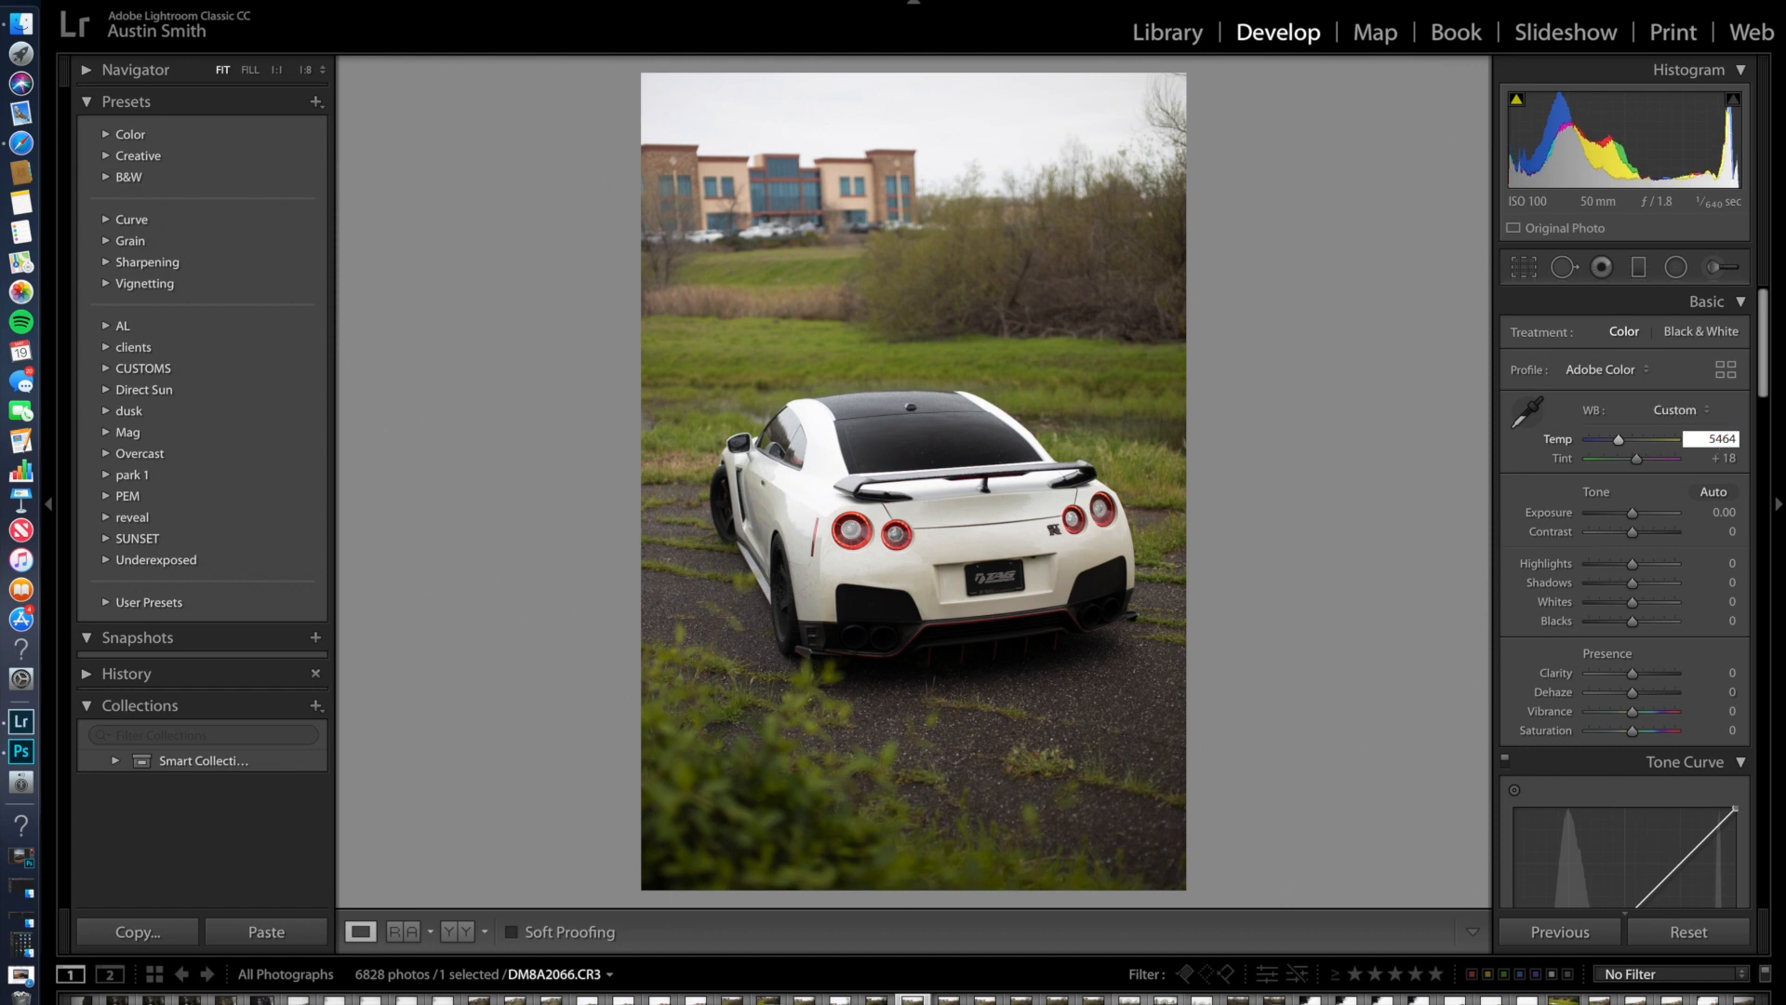
pyautogui.click(1713, 457)
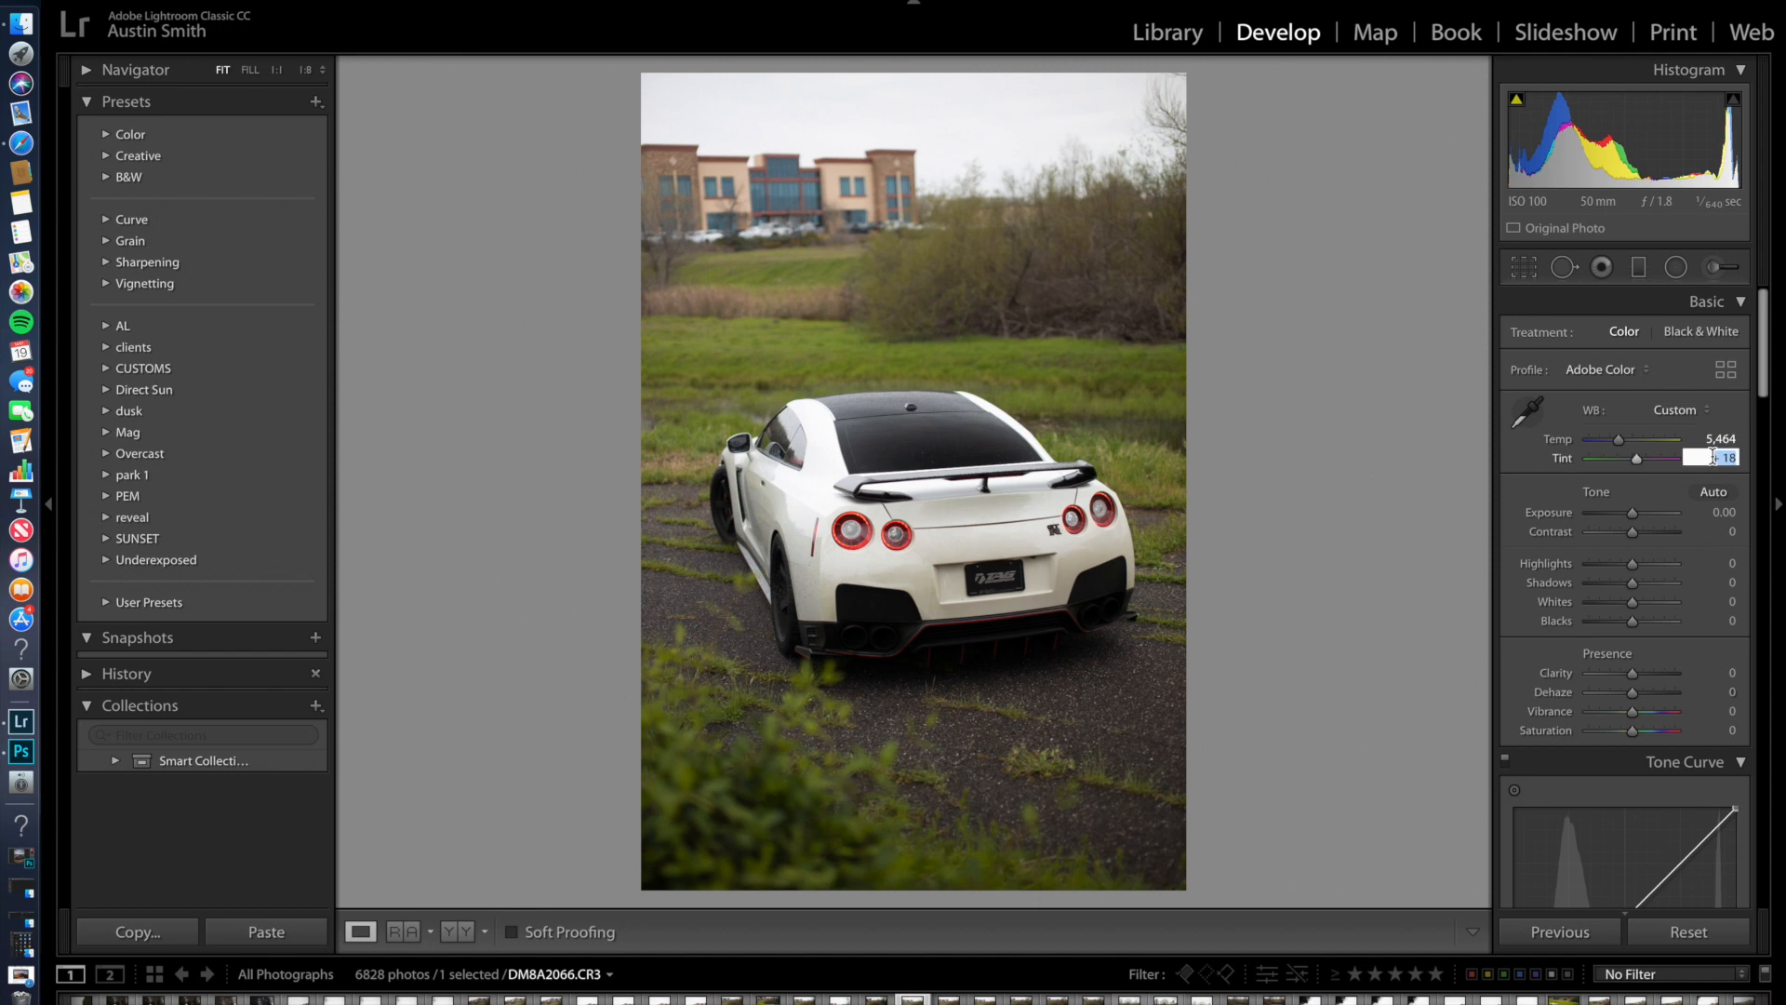
pyautogui.write('10')
pyautogui.press('Return')
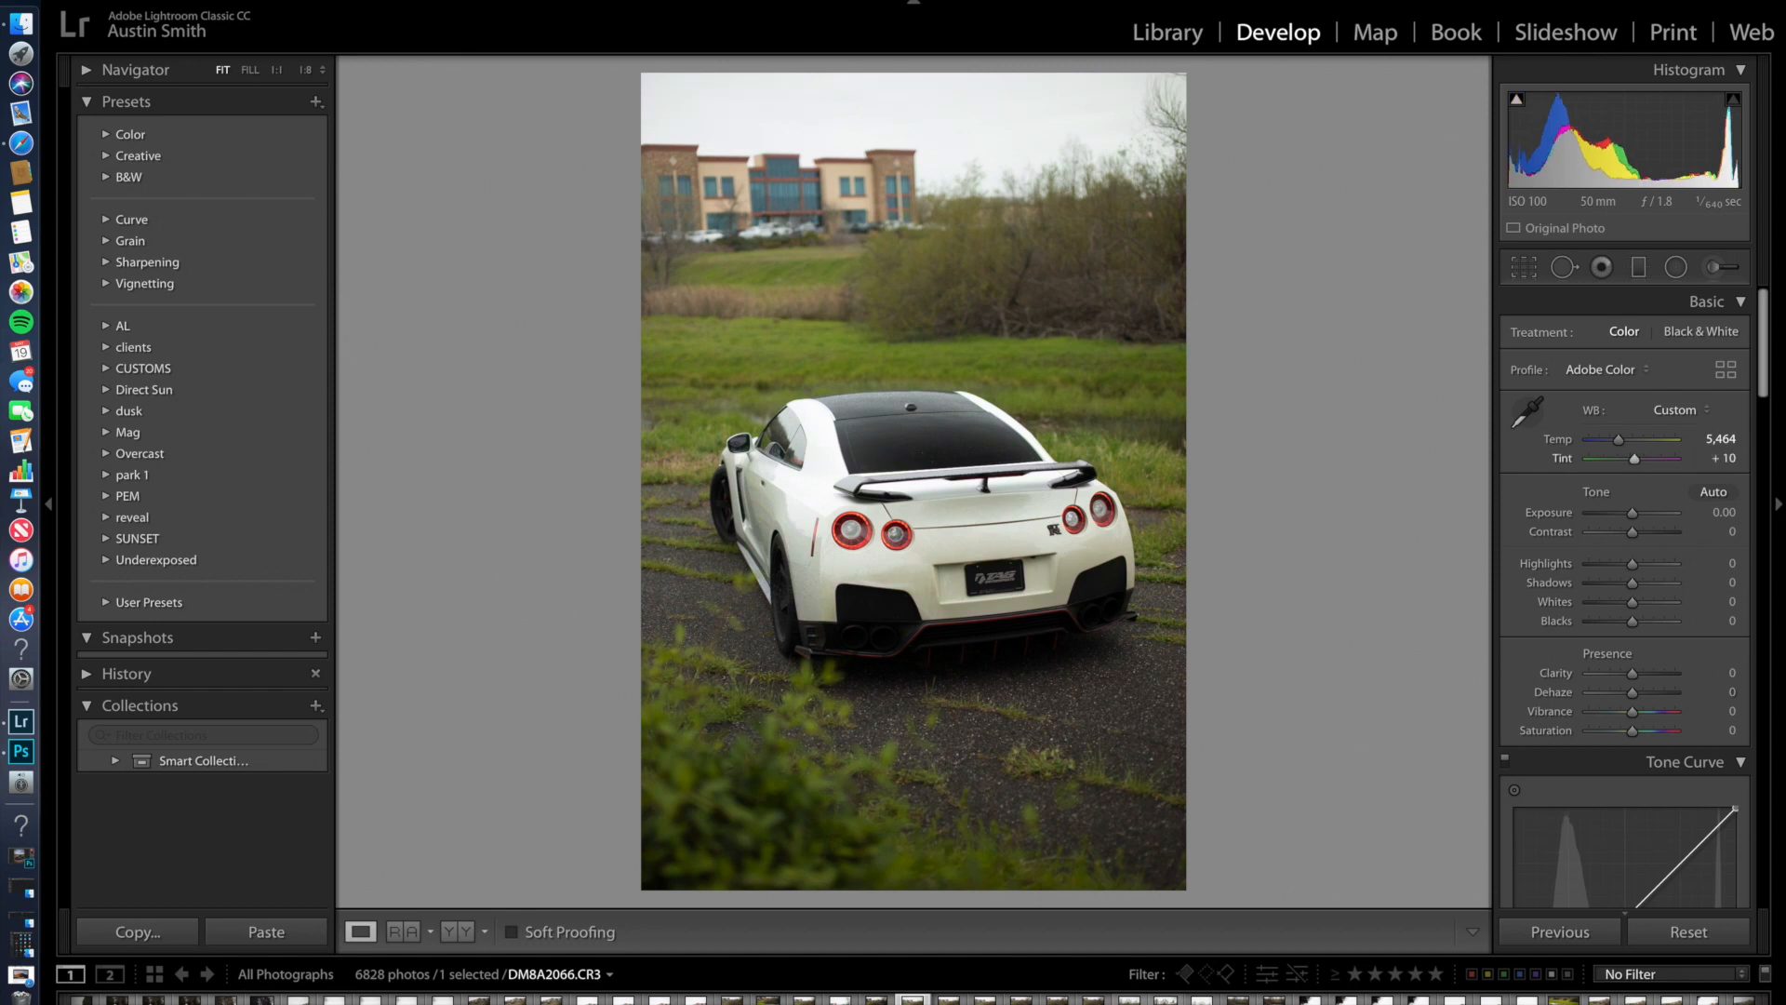
# - Raise the photo's exposure to +0.10 and its contrast to +26
pyautogui.scroll(-2, 1677, 532)
pyautogui.click(1723, 484)
pyautogui.moveTo(1630, 487); pyautogui.dragTo(1643, 516)
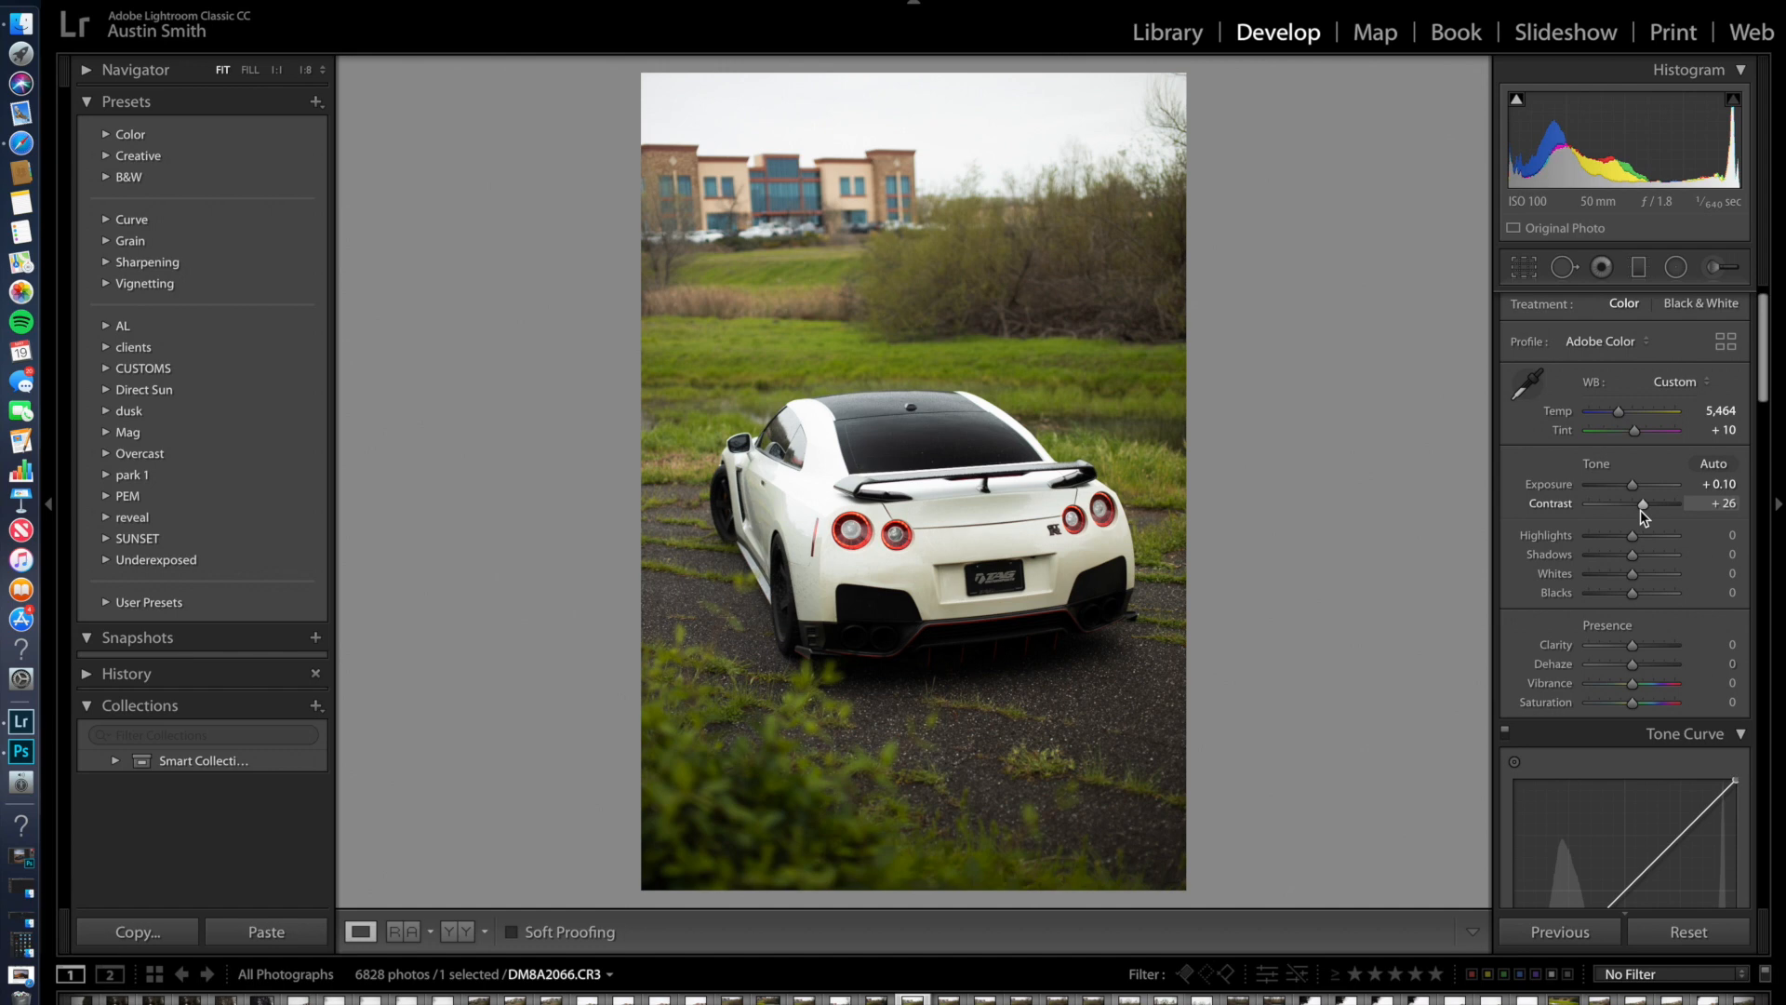
# - Balance the tonal range with Highlights at −70, Shadows at +64, Whites at +21 and Blacks at −43
pyautogui.moveTo(1632, 536); pyautogui.dragTo(1601, 537)
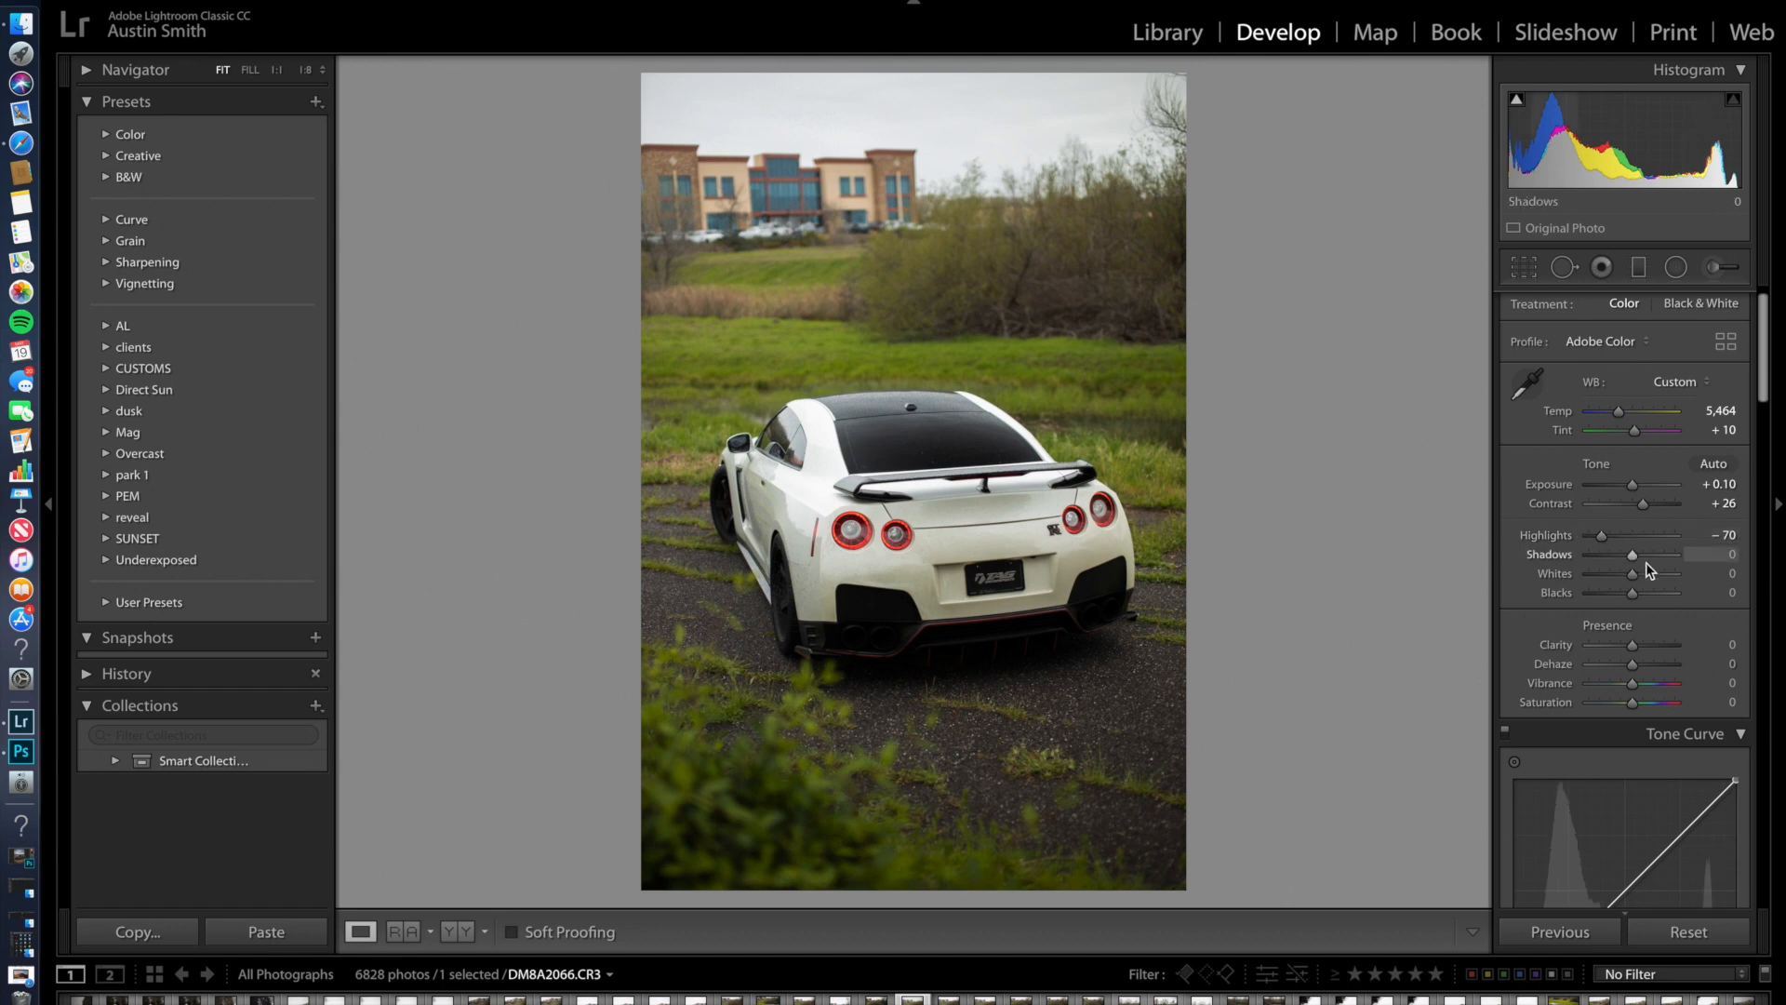
pyautogui.moveTo(1654, 563); pyautogui.dragTo(1660, 566)
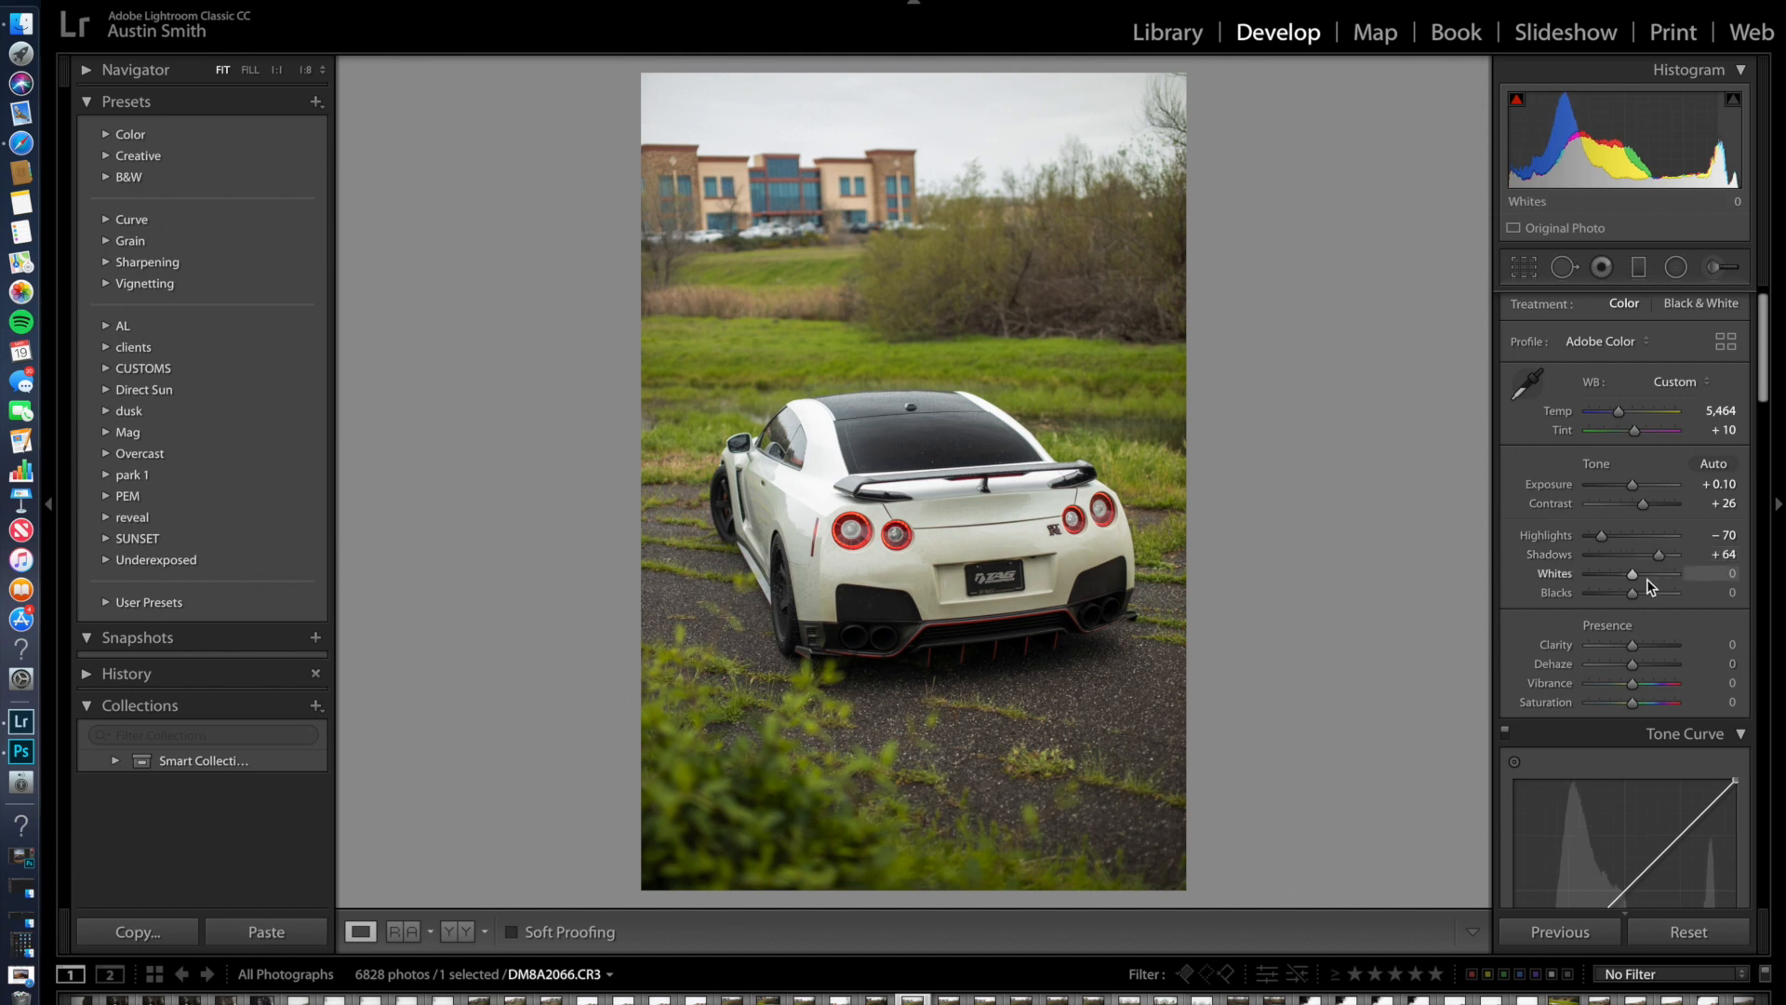
pyautogui.moveTo(1639, 577); pyautogui.dragTo(1647, 587)
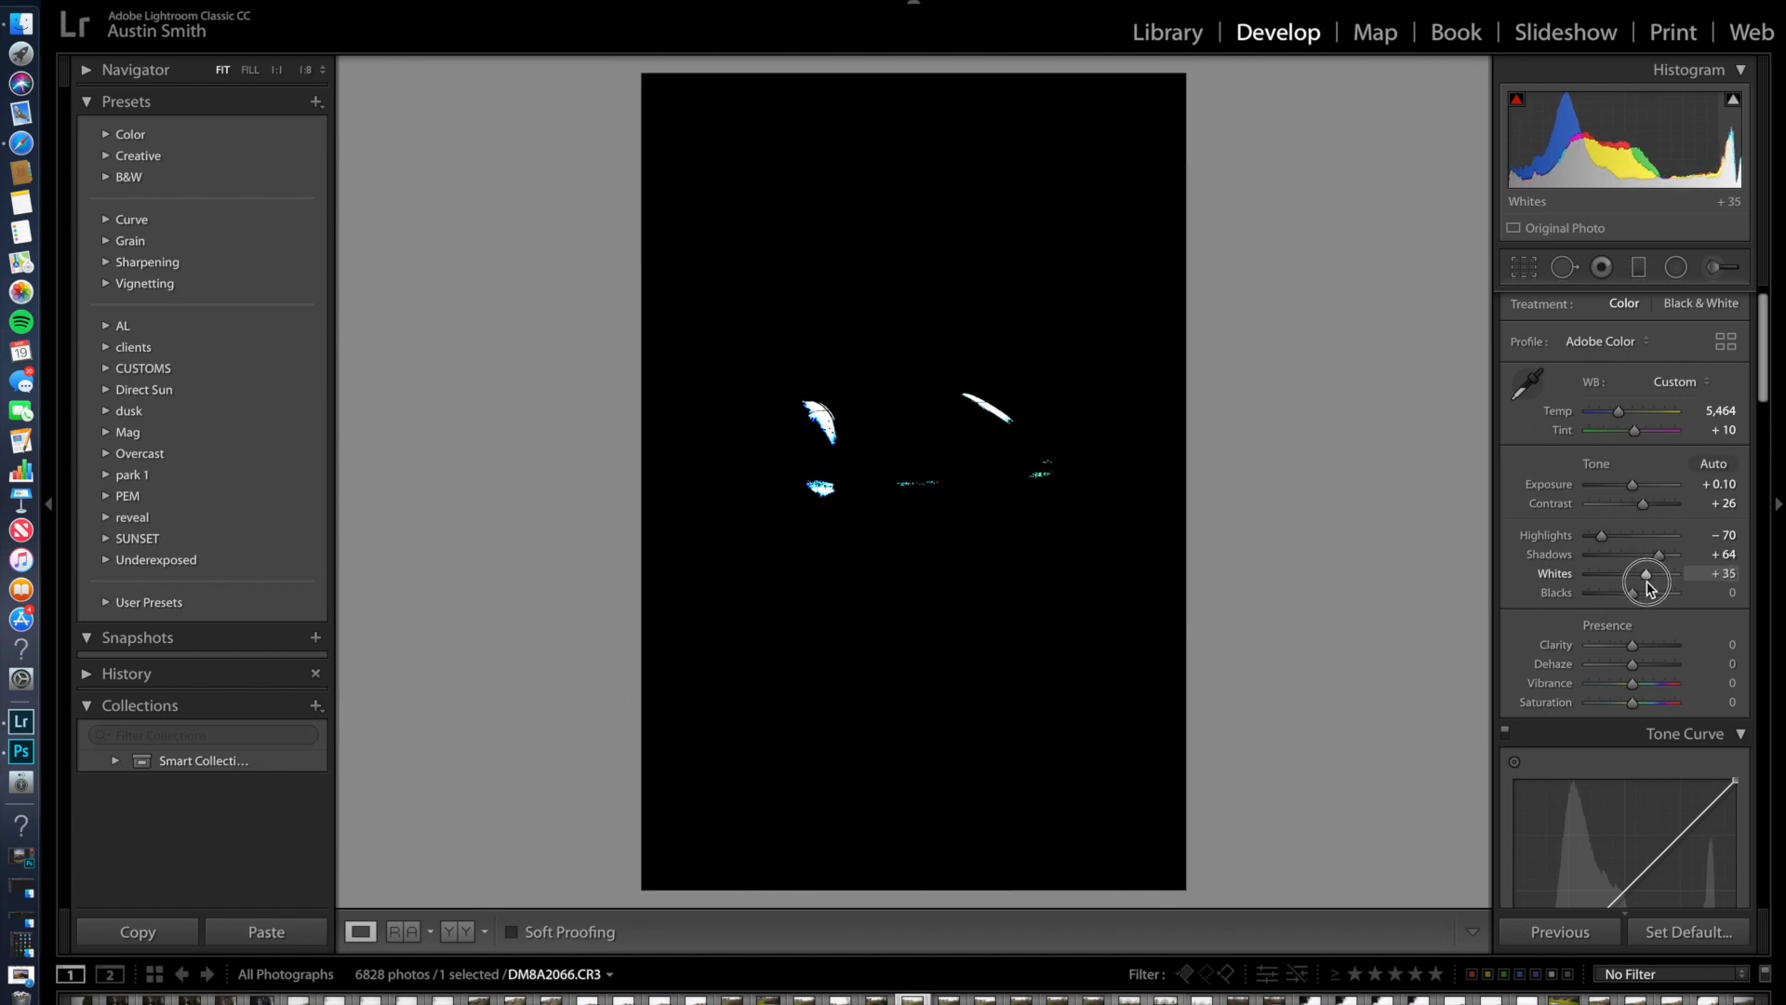
pyautogui.moveTo(1647, 587); pyautogui.dragTo(1615, 599)
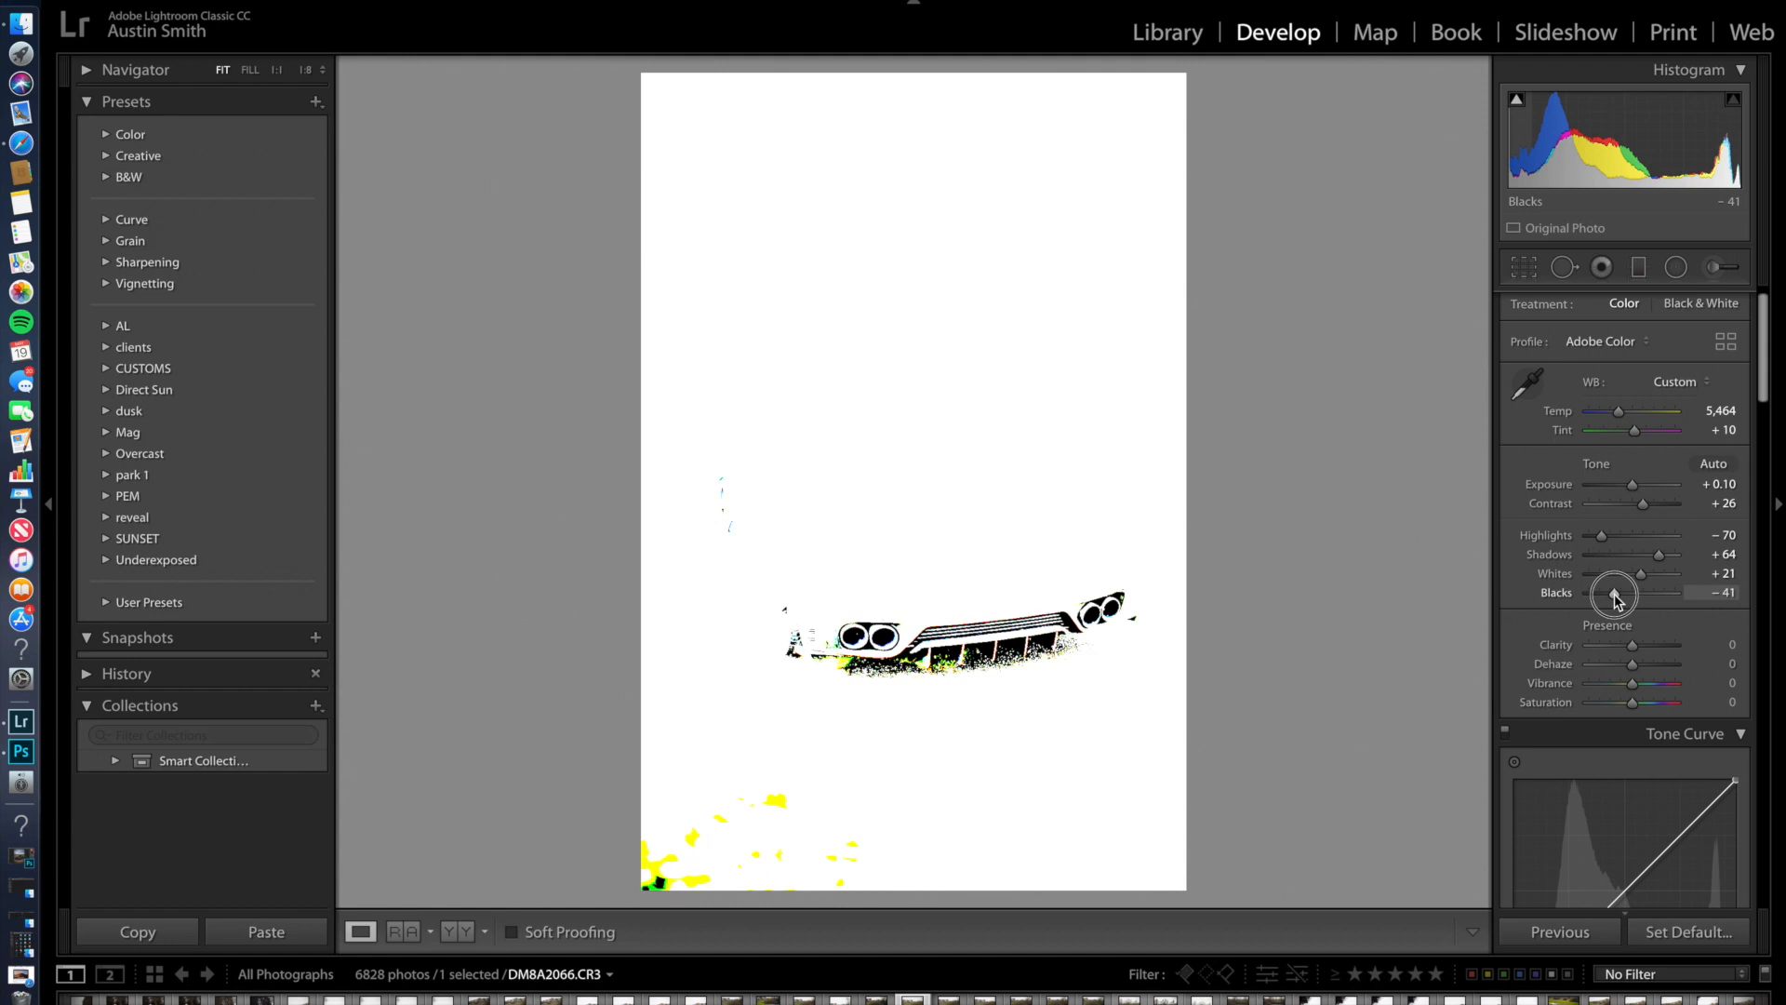
pyautogui.moveTo(1615, 597); pyautogui.dragTo(1614, 594)
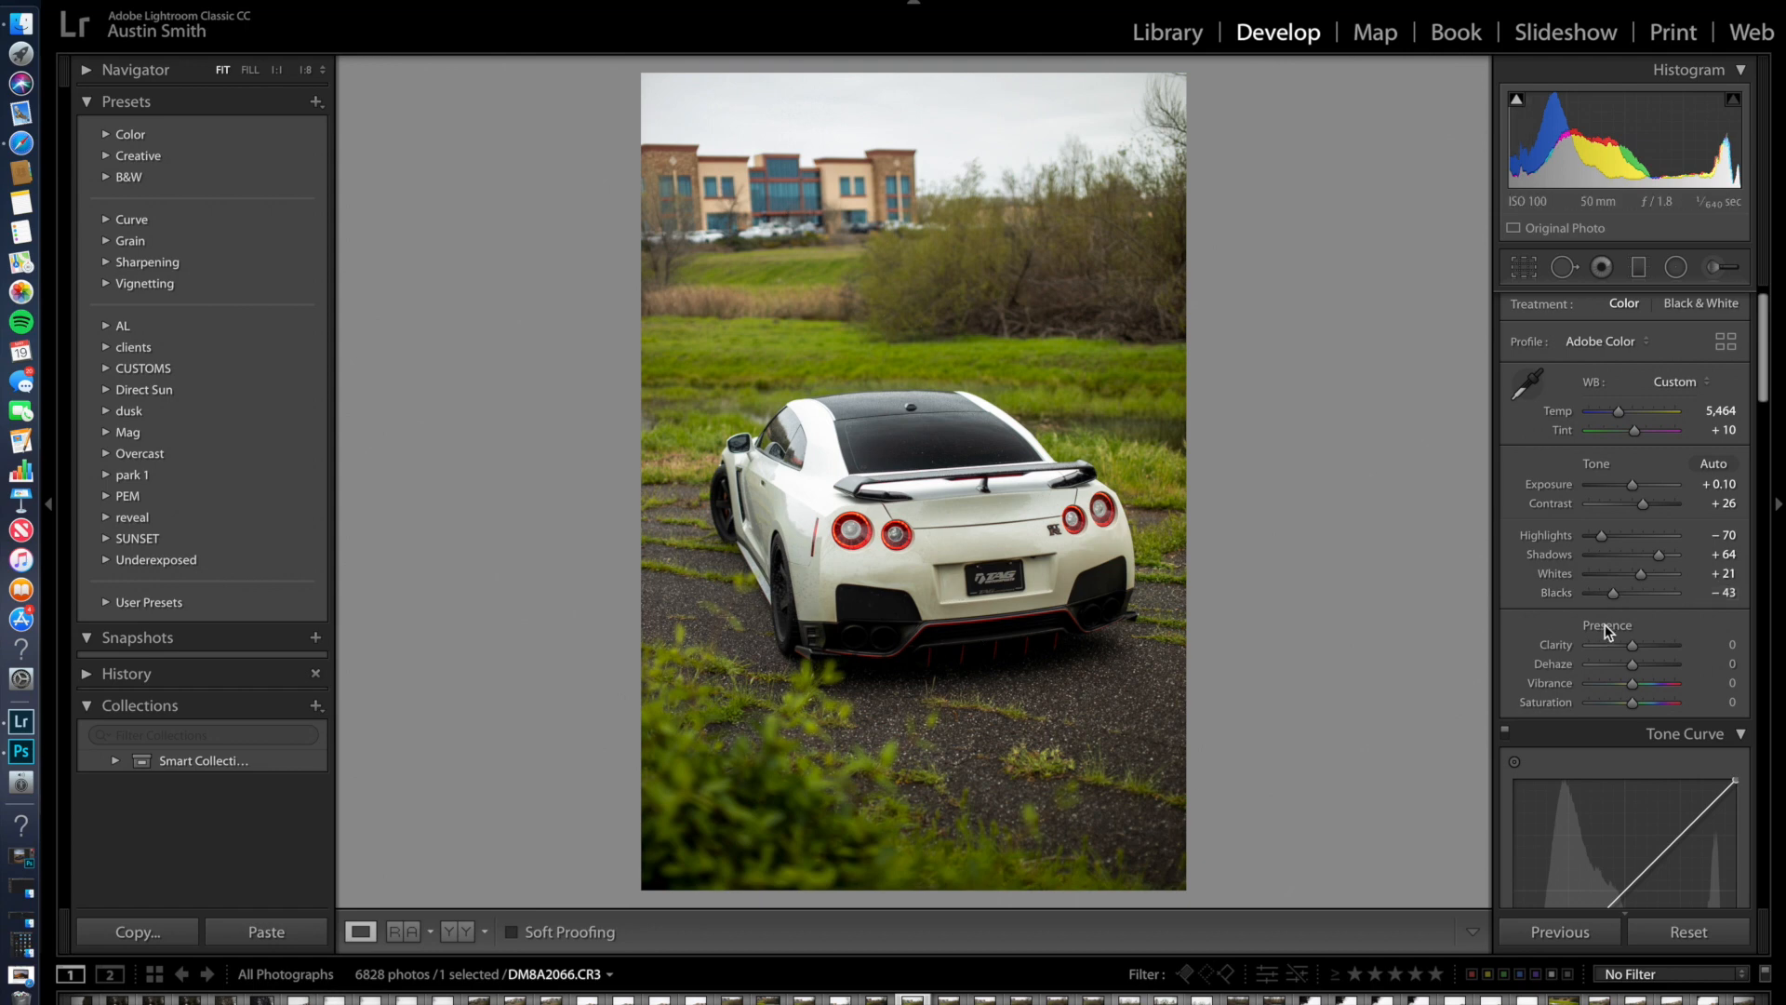
# - Lower Blacks to −47 and set Clarity to +29, Vibrance to +15 and Saturation to +3
pyautogui.moveTo(1618, 593); pyautogui.dragTo(1647, 651)
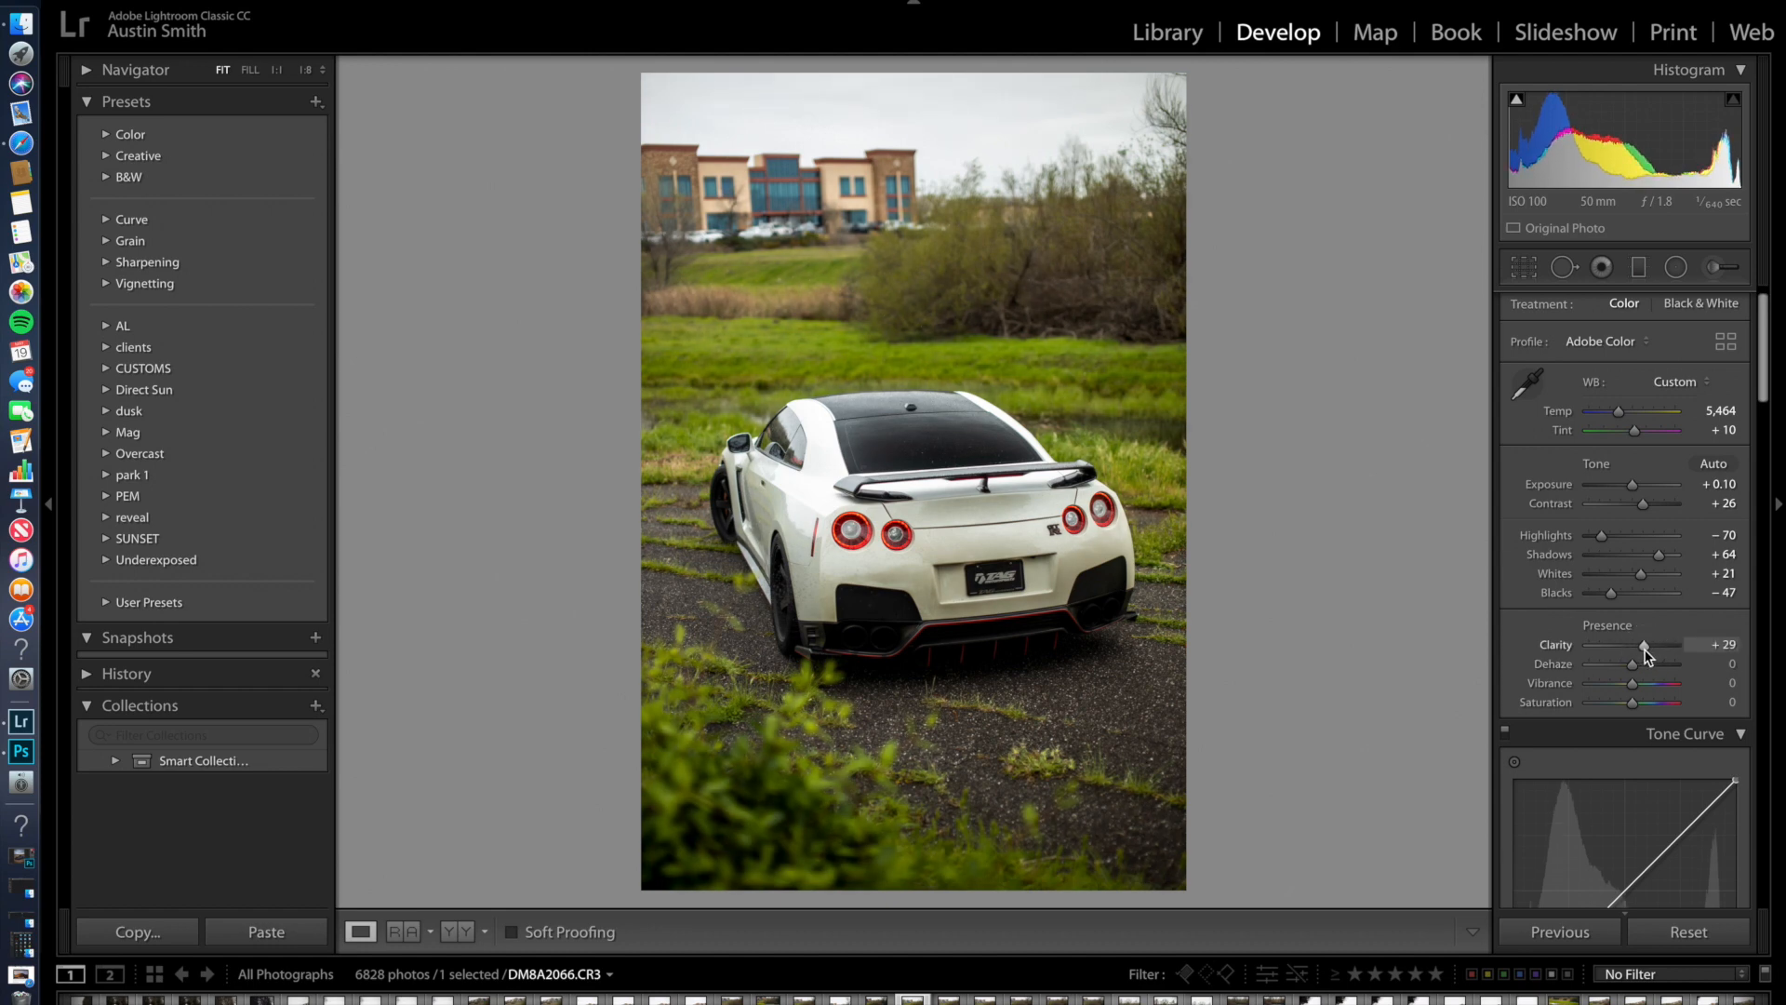
pyautogui.click(1631, 666)
pyautogui.click(1717, 687)
pyautogui.write('15')
pyautogui.press('Return')
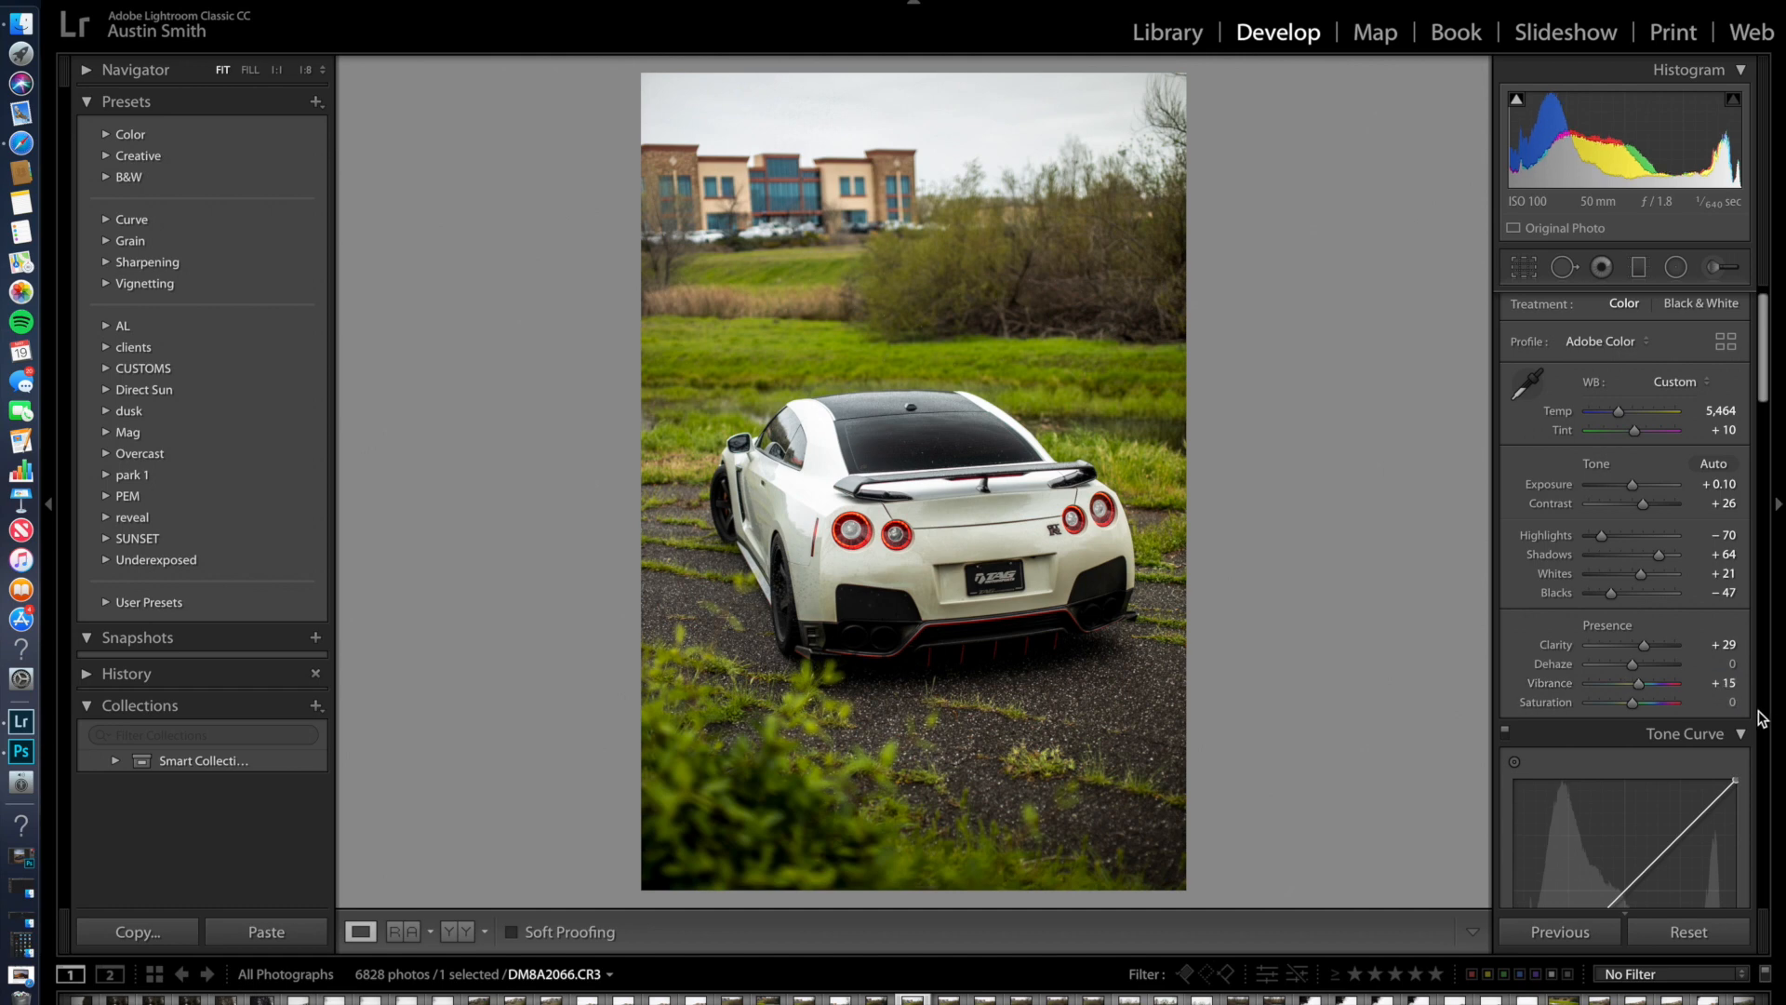
pyautogui.click(1732, 701)
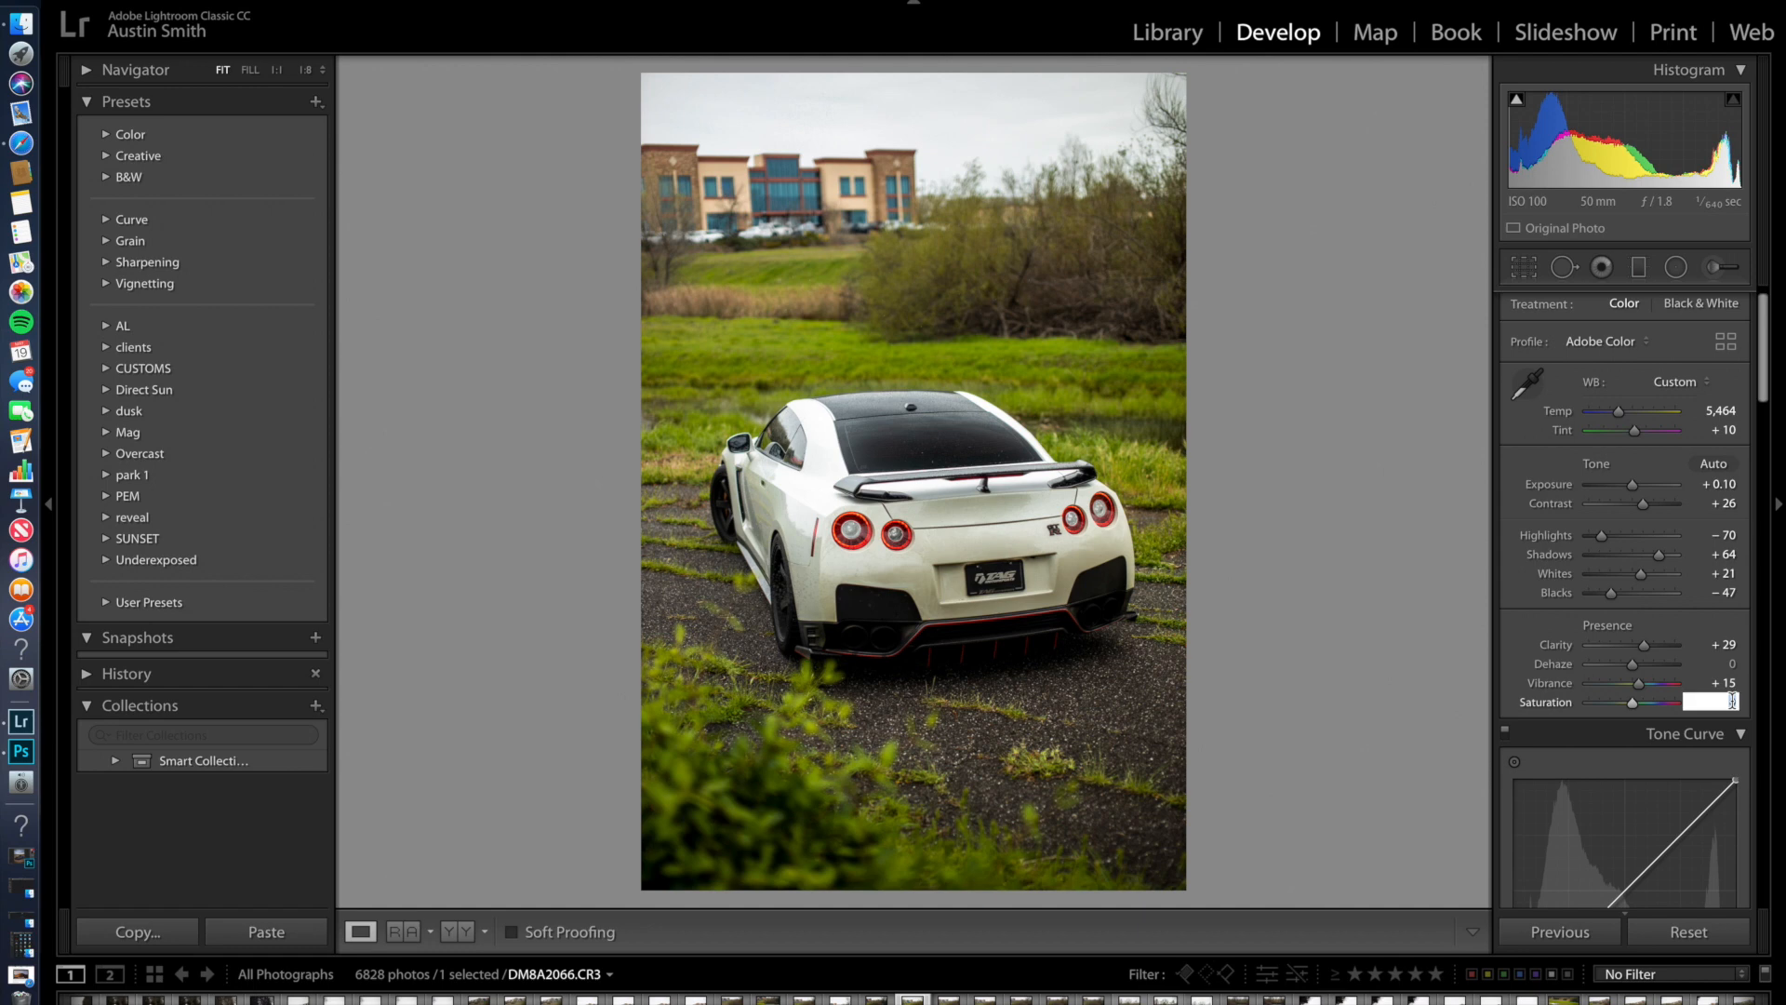
pyautogui.write('3')
pyautogui.press('Return')
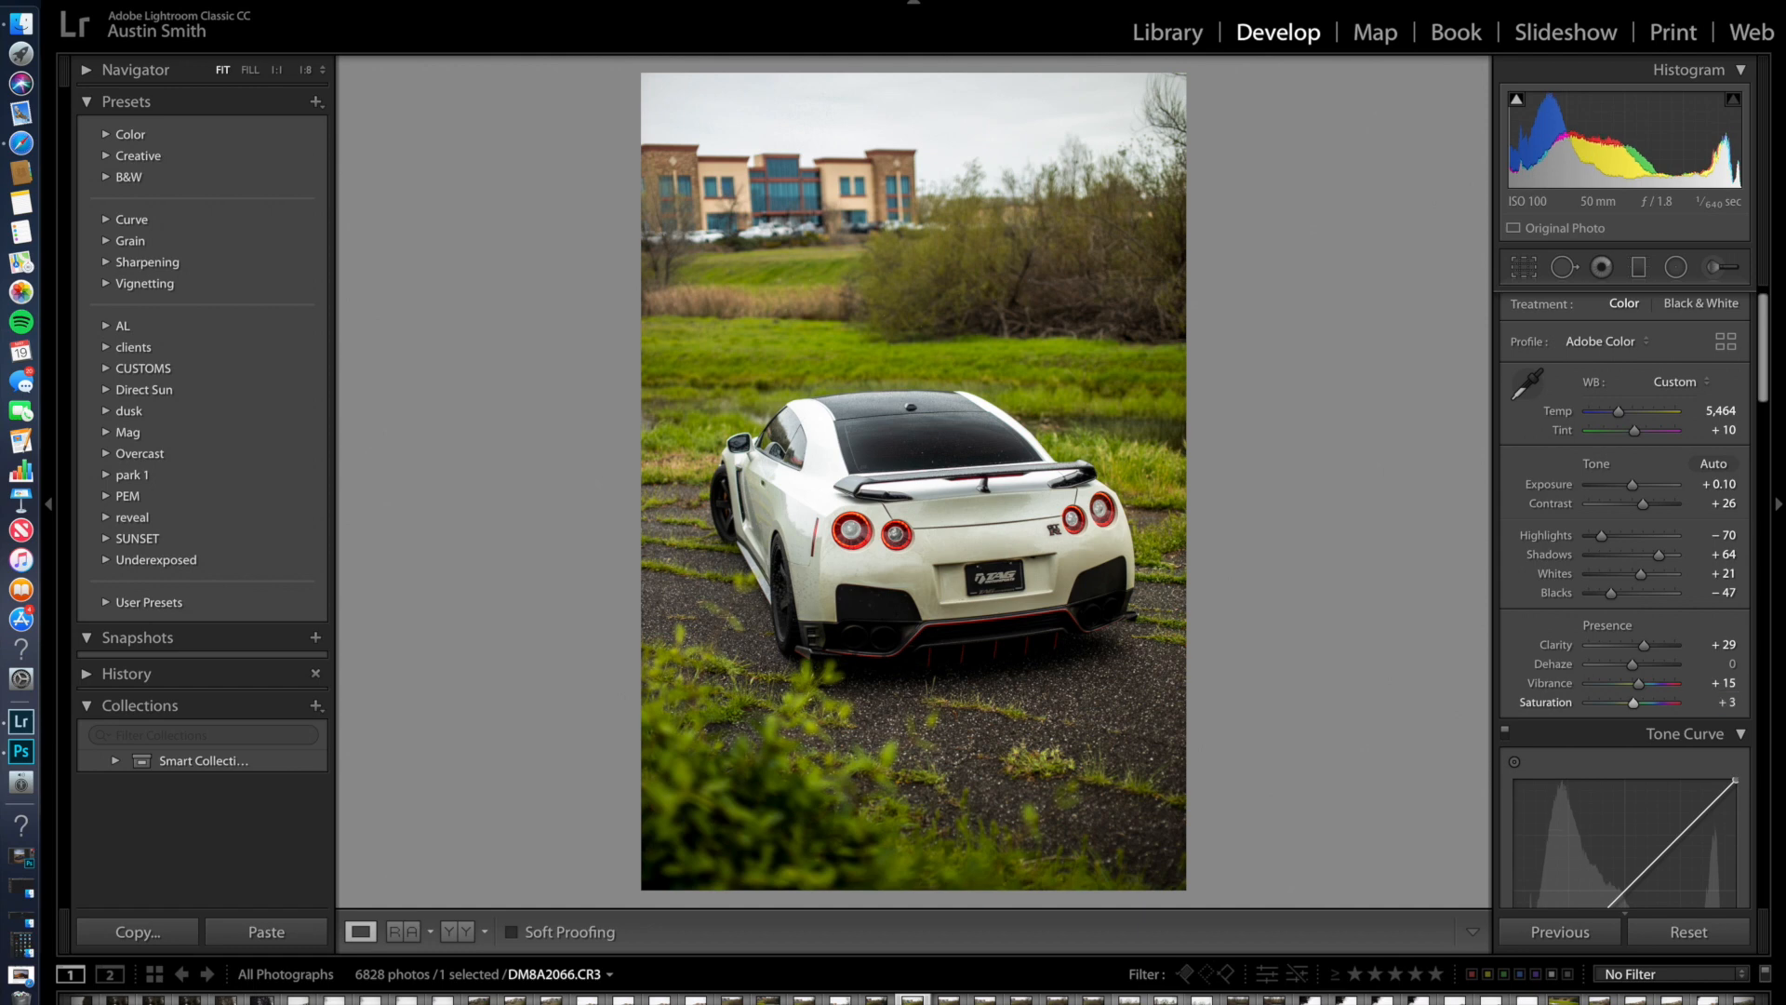
# - Shape the RGB tone curve with a shadow anchor, a midtone point lowered to 53.3 / 47.8 % and a highlight point raised to 83.5 / 86.3 %
pyautogui.scroll(-3, 1683, 690)
pyautogui.scroll(-3, 1683, 691)
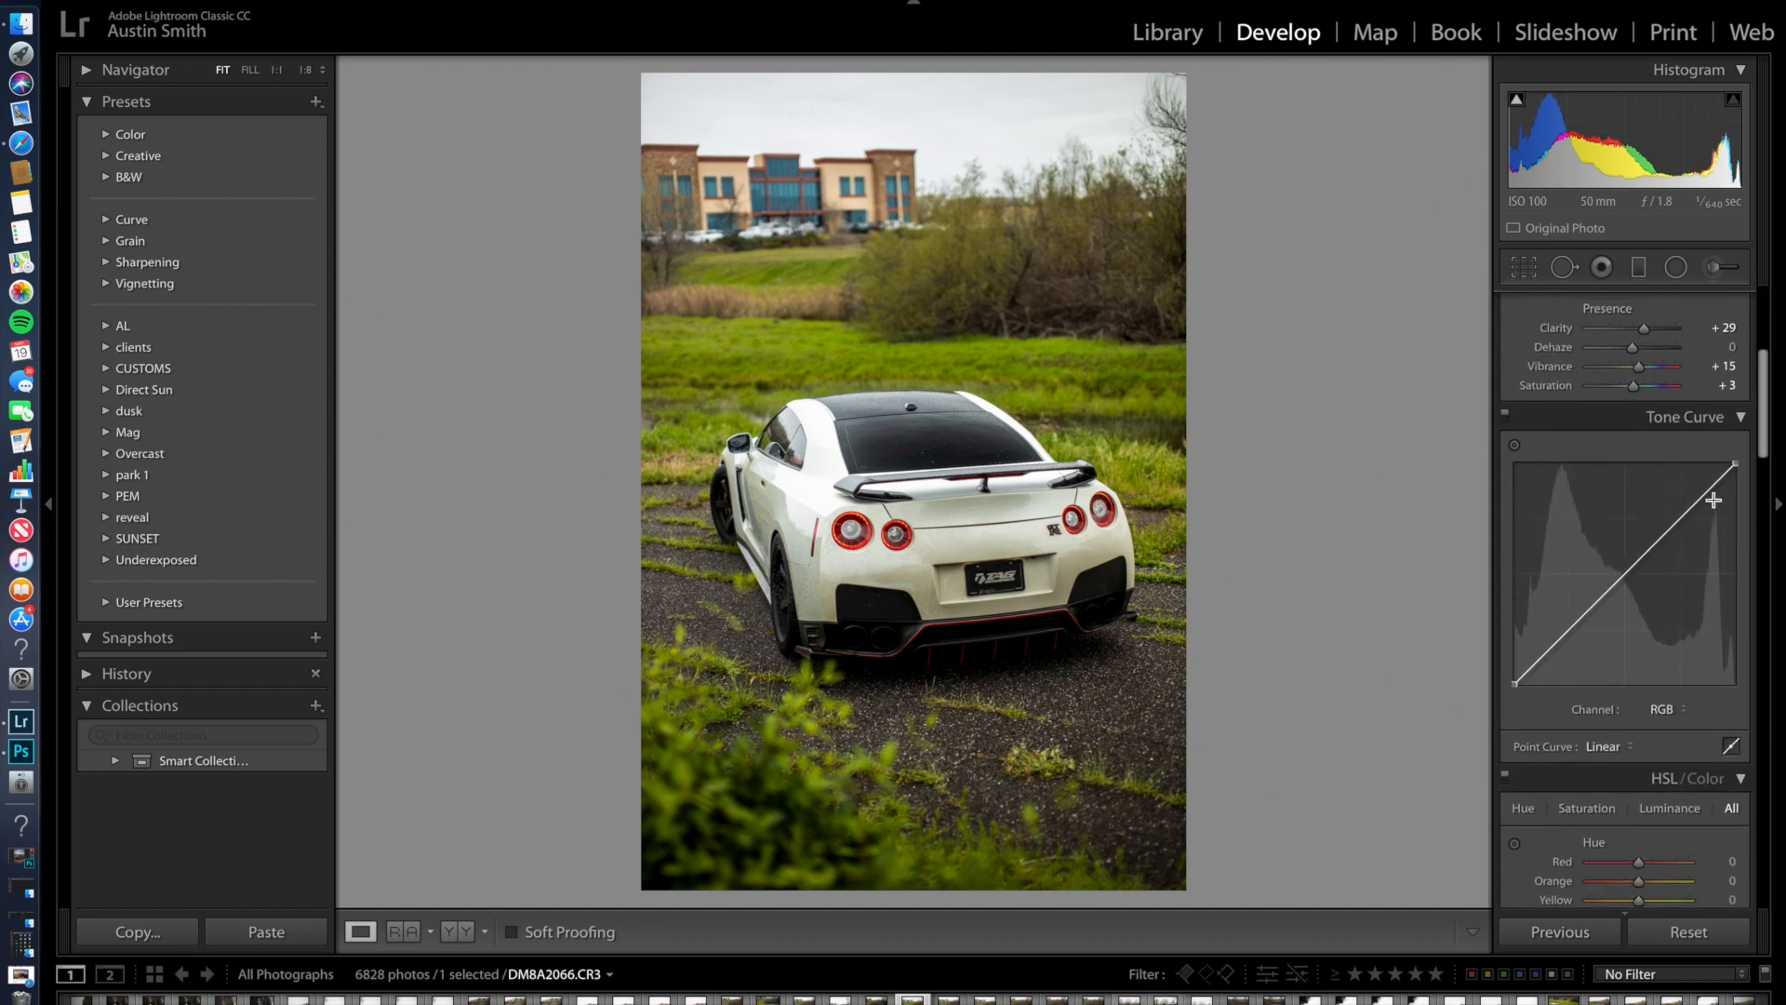
pyautogui.scroll(-2, 1600, 591)
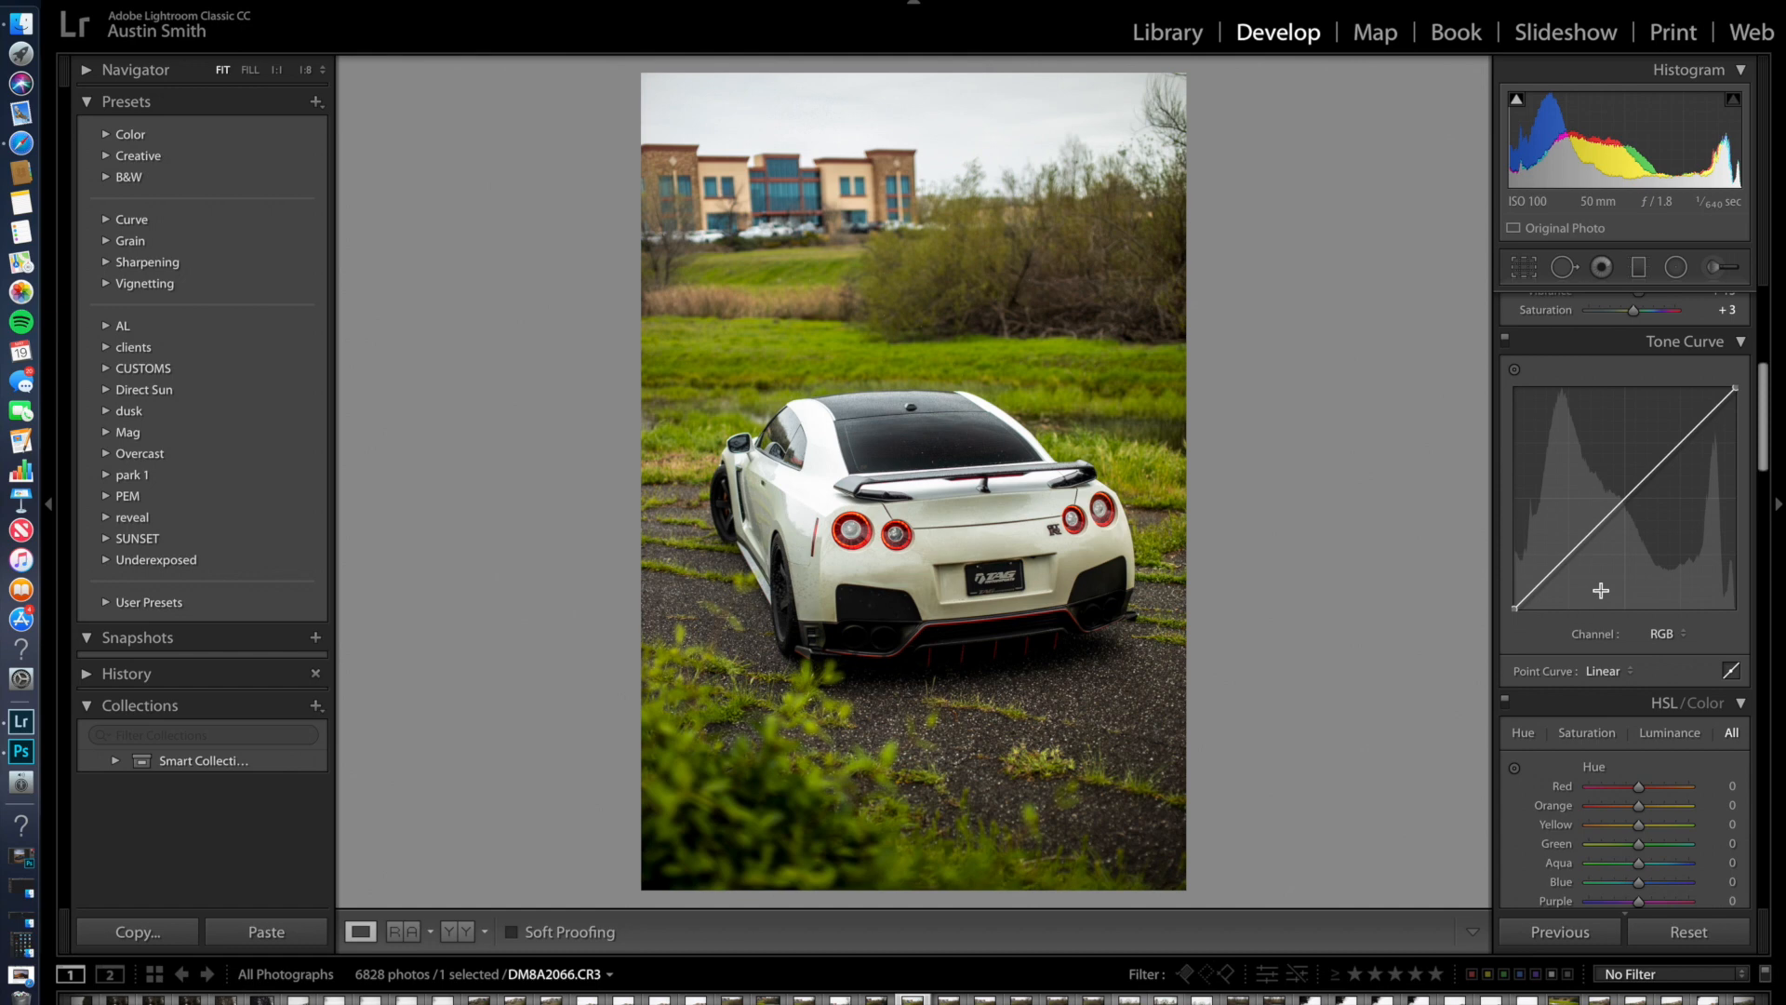
pyautogui.moveTo(1550, 577); pyautogui.dragTo(1549, 576)
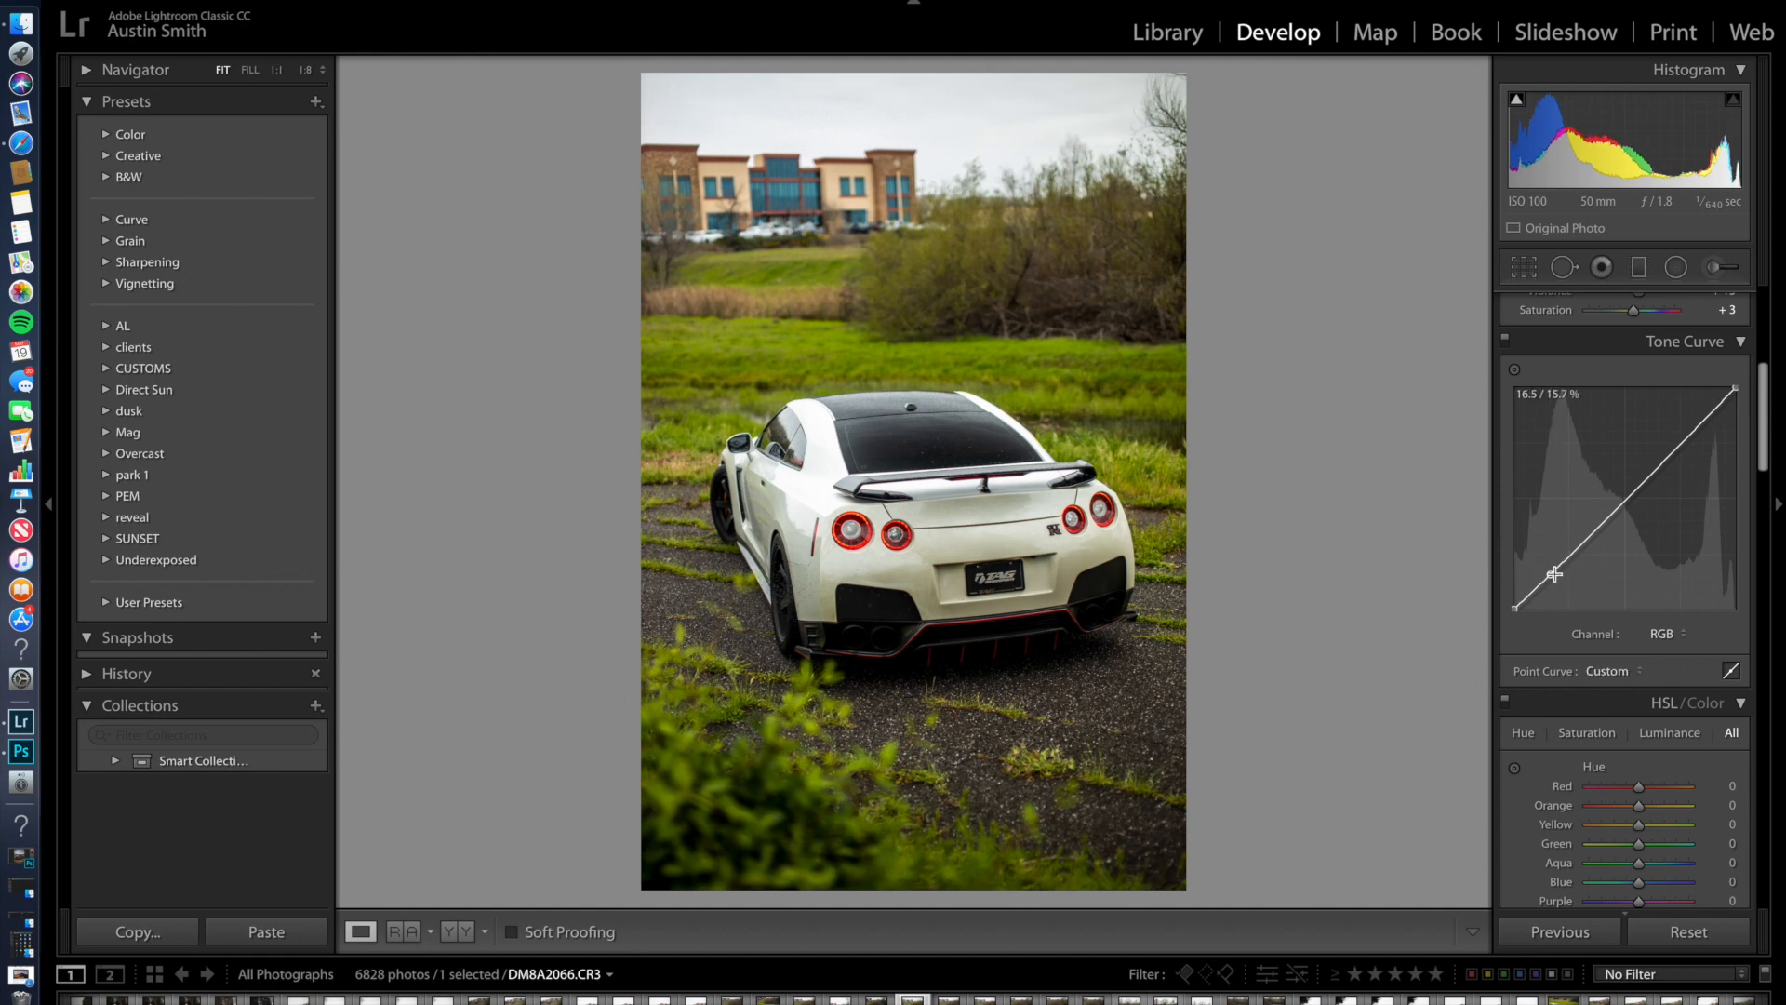
pyautogui.moveTo(1634, 490); pyautogui.dragTo(1634, 508)
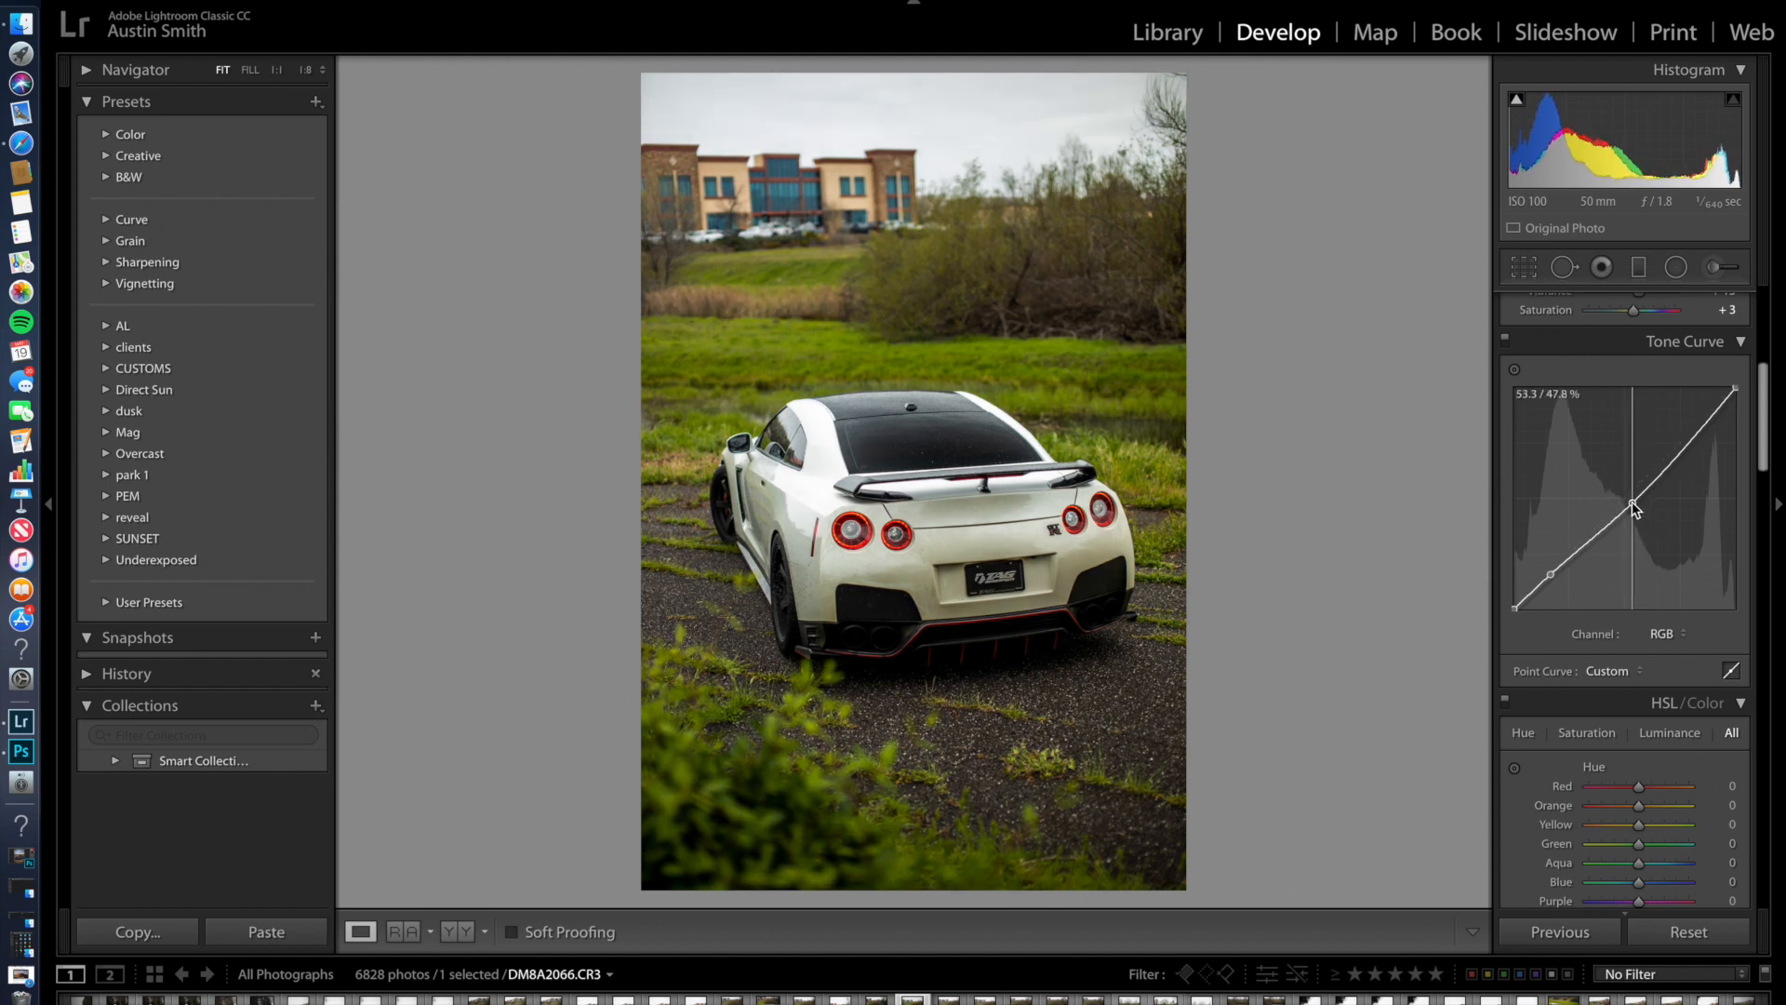
pyautogui.moveTo(1704, 427); pyautogui.dragTo(1701, 420)
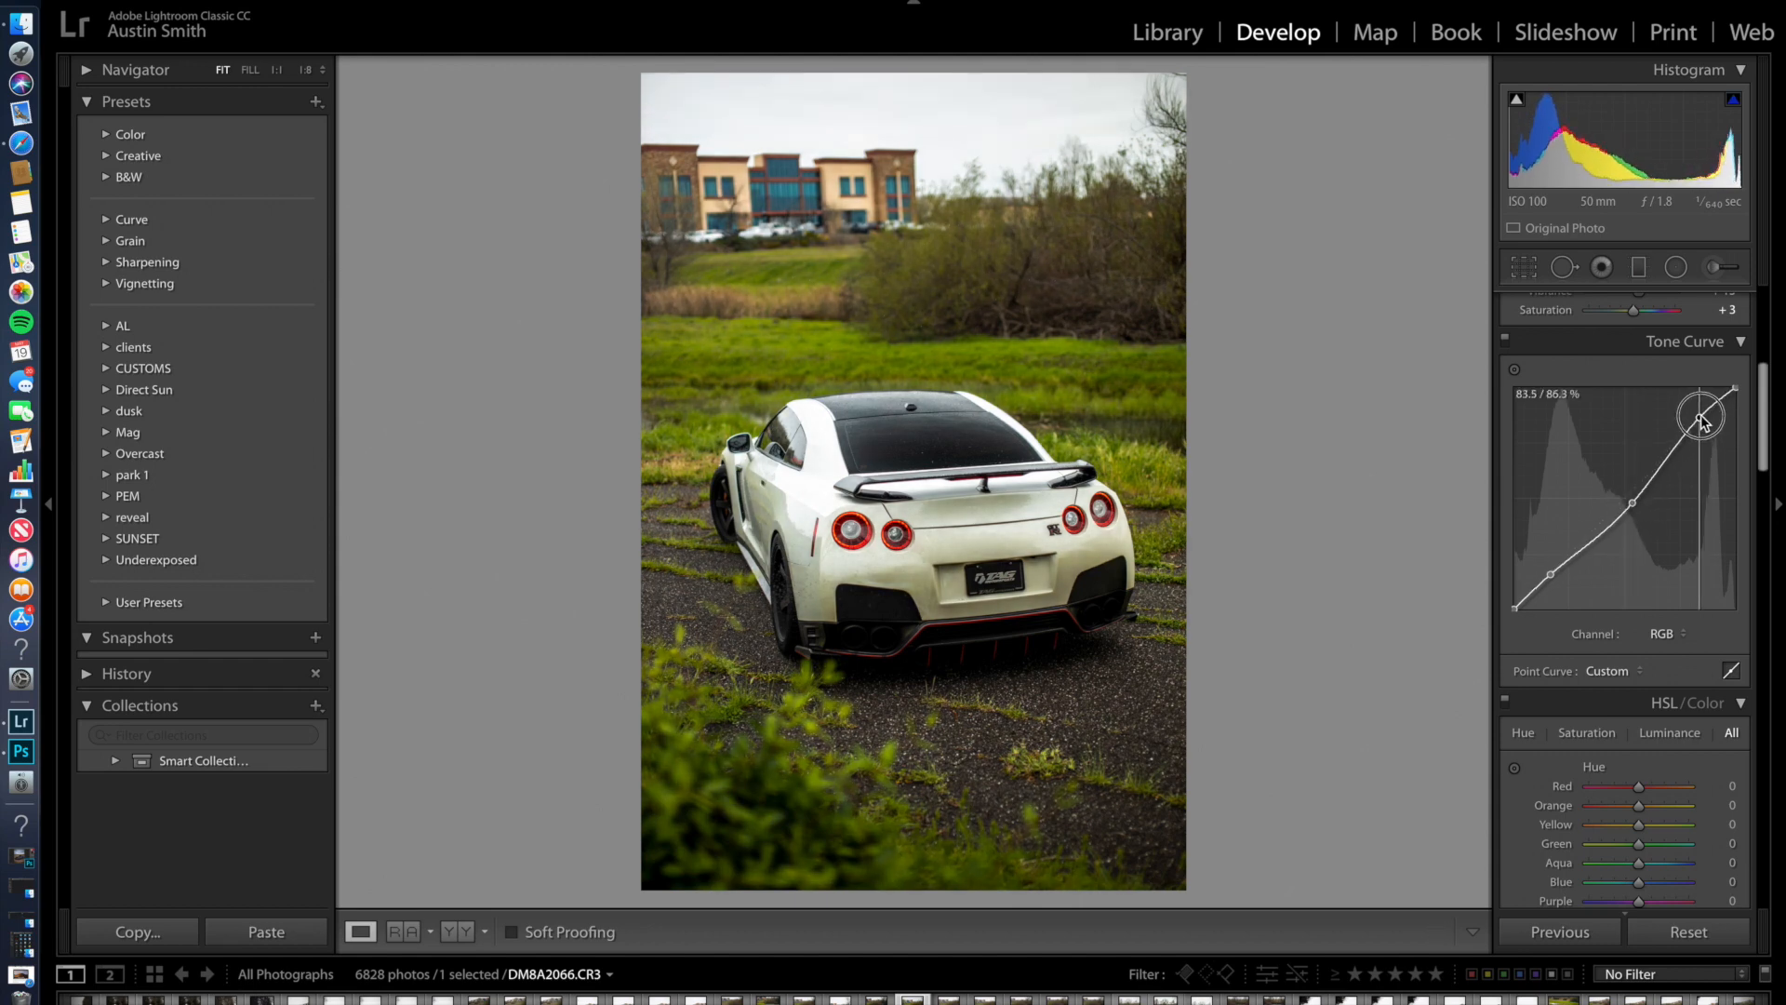
# - Refine the RGB tone curve into a faded S-curve with extra points, a lifted black end, deeper shadows, brighter highlights and a lowered white end
pyautogui.moveTo(1551, 575); pyautogui.dragTo(1584, 558)
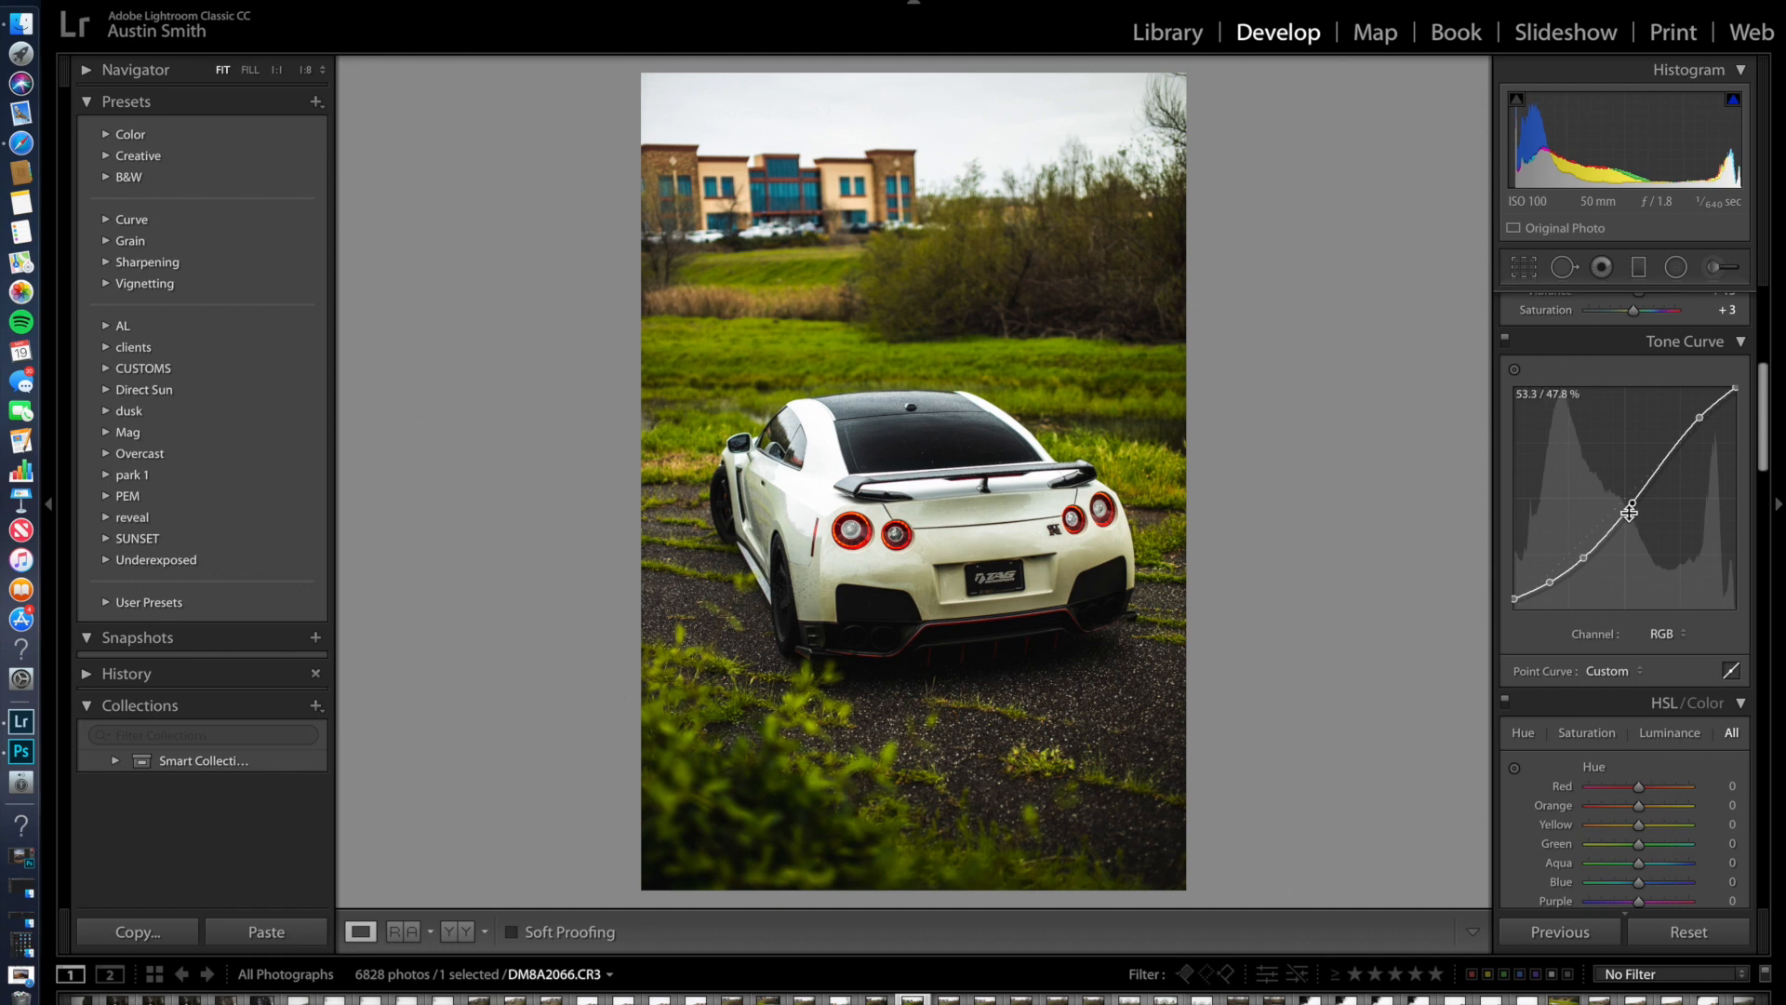
pyautogui.moveTo(1583, 558); pyautogui.dragTo(1655, 462)
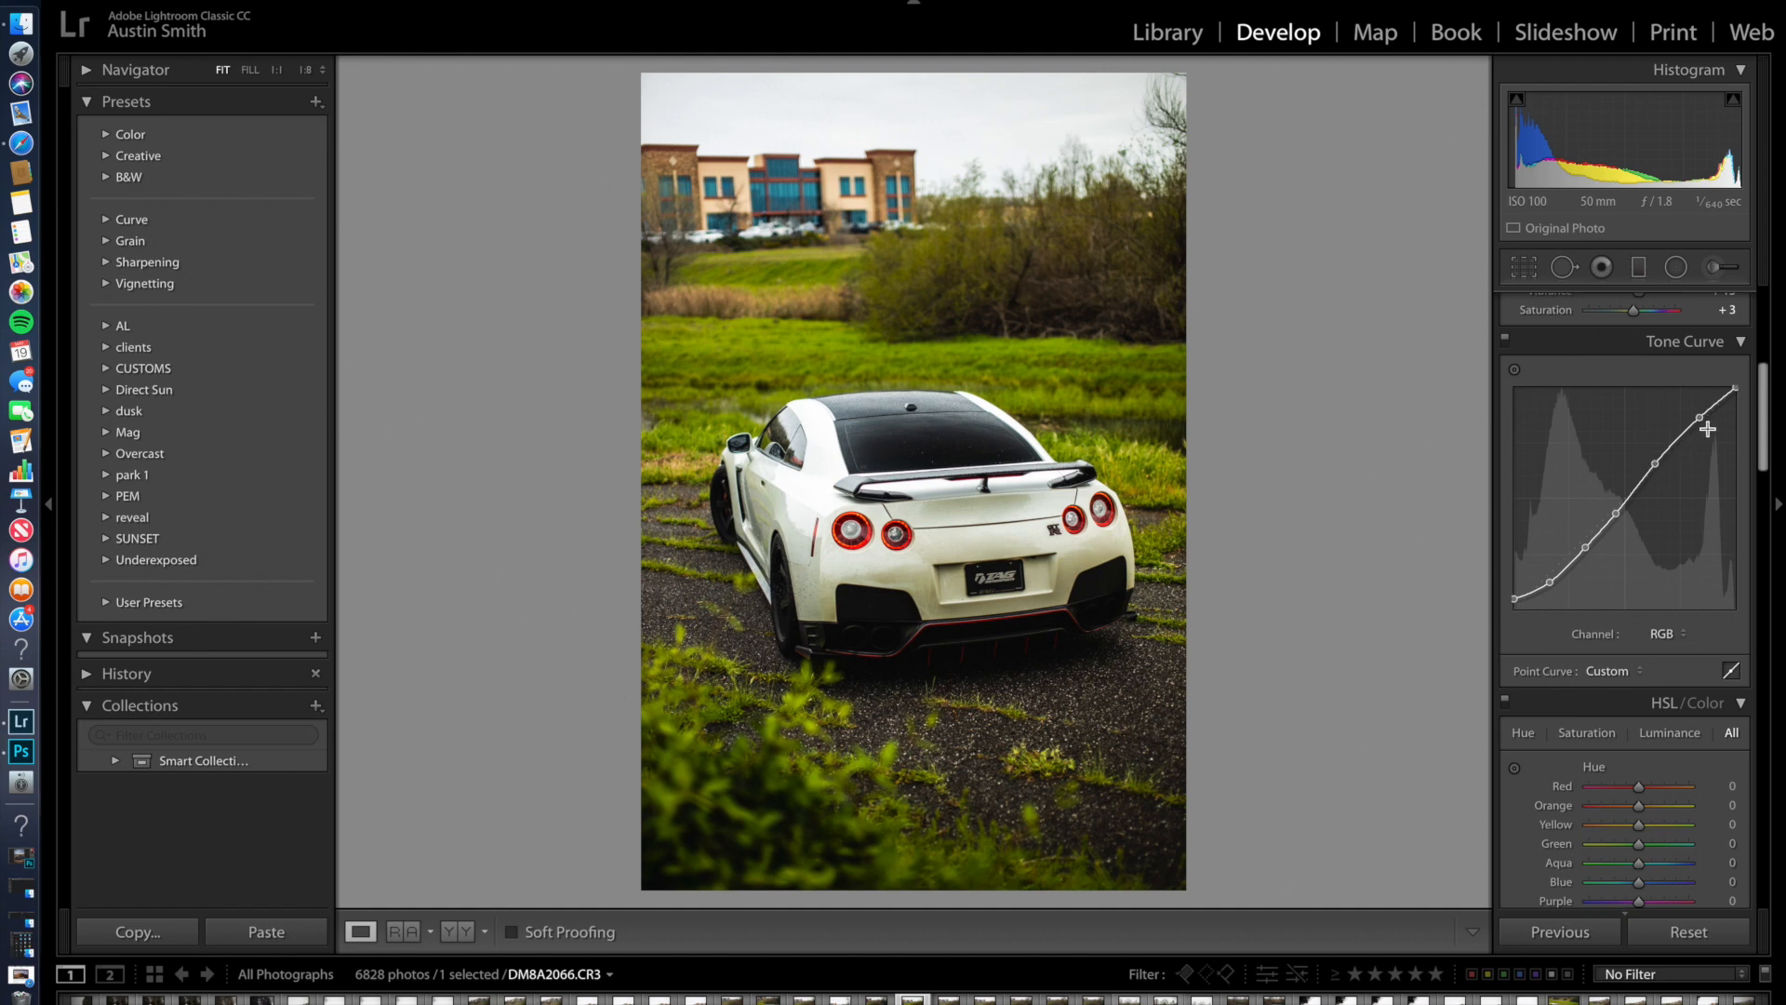
pyautogui.moveTo(1678, 432); pyautogui.dragTo(1708, 407)
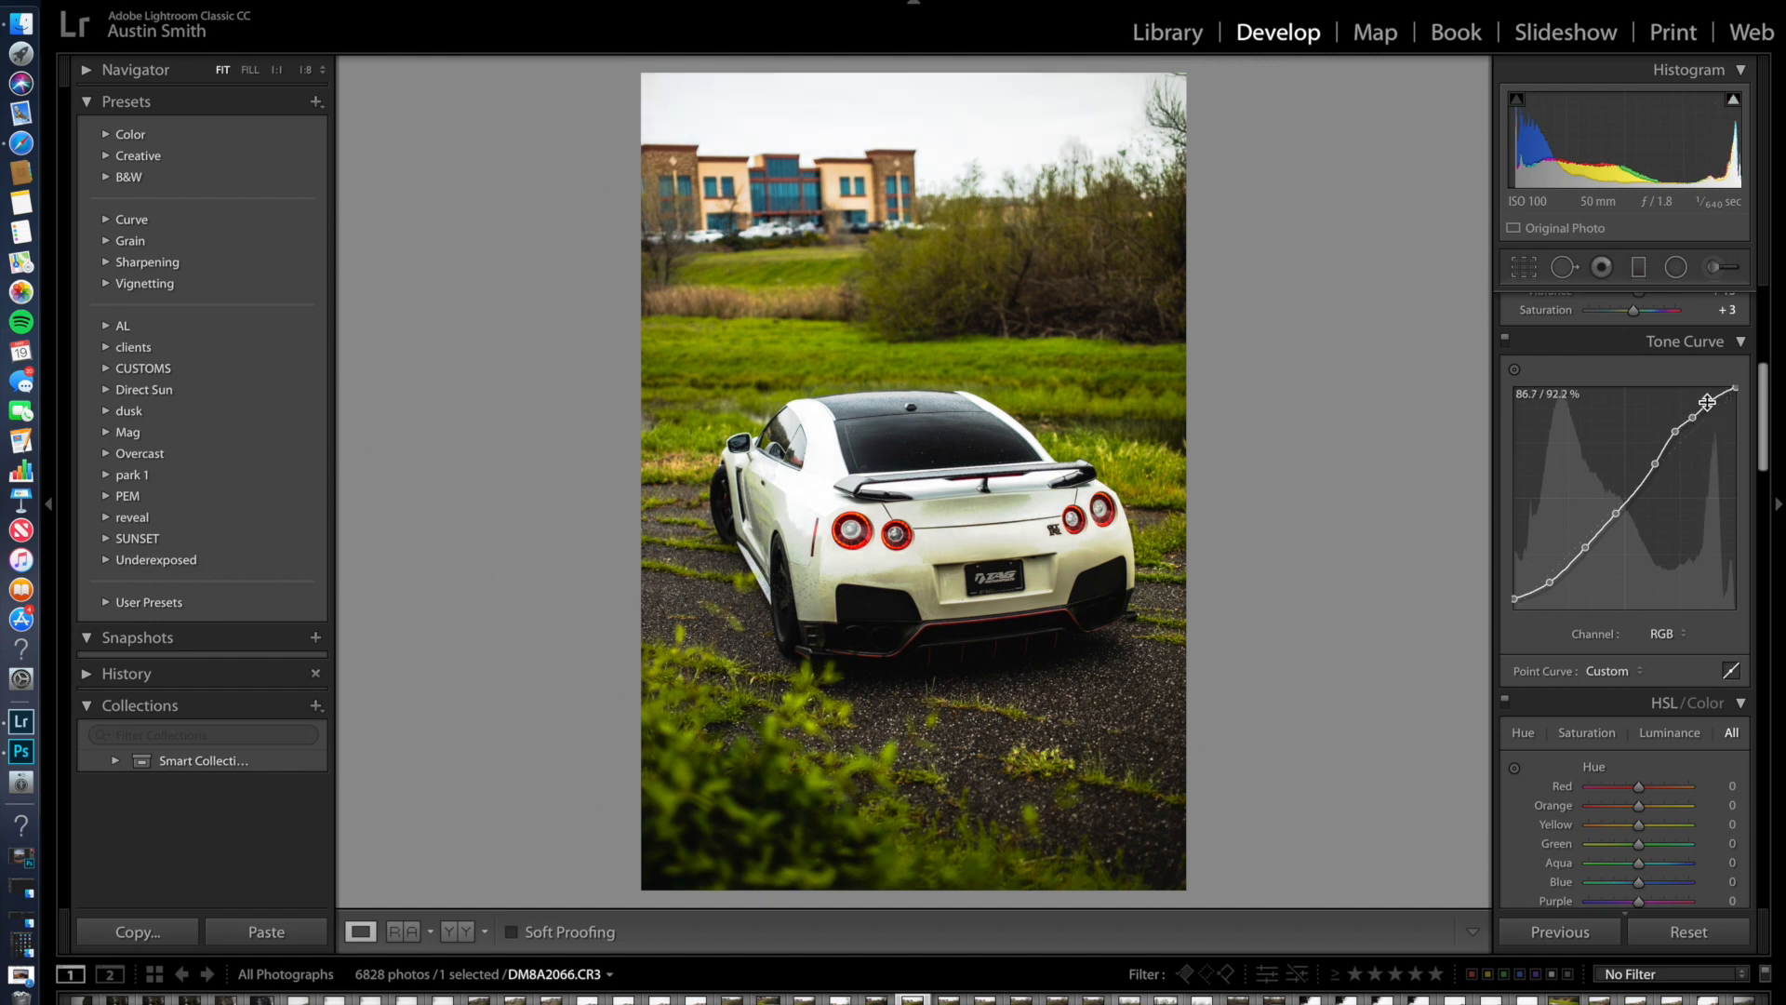
pyautogui.moveTo(1737, 389); pyautogui.dragTo(1740, 409)
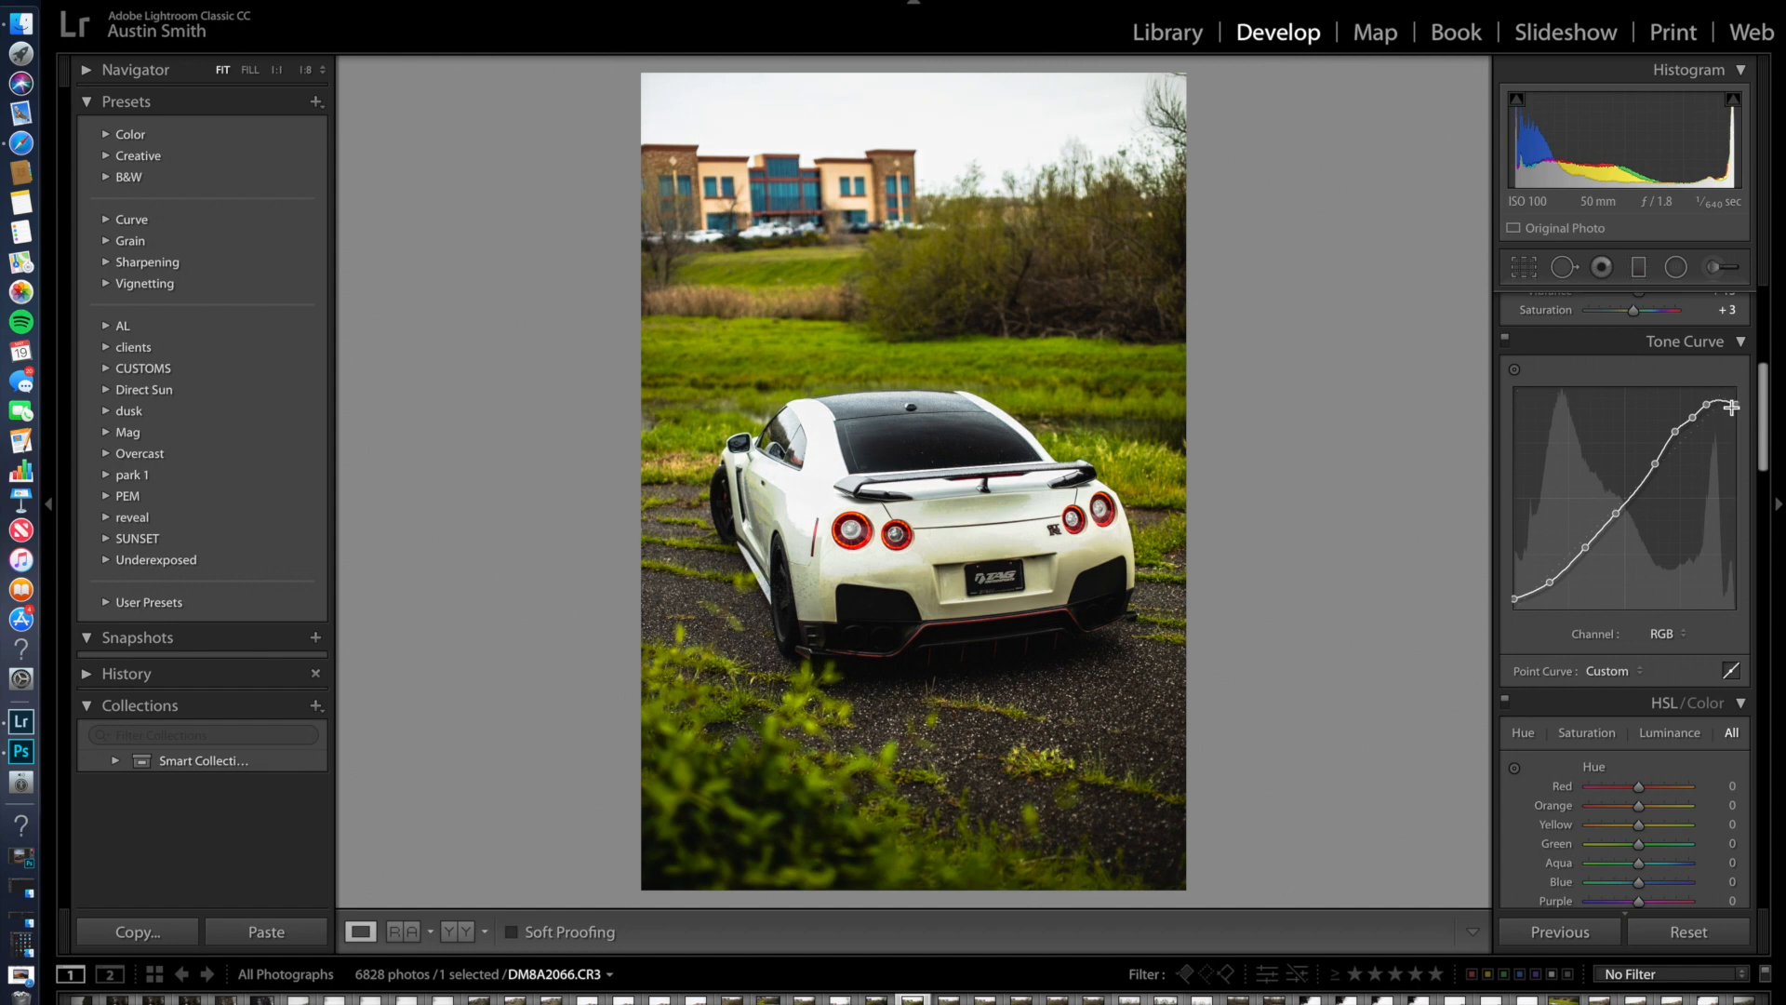
pyautogui.moveTo(1739, 410); pyautogui.dragTo(1740, 410)
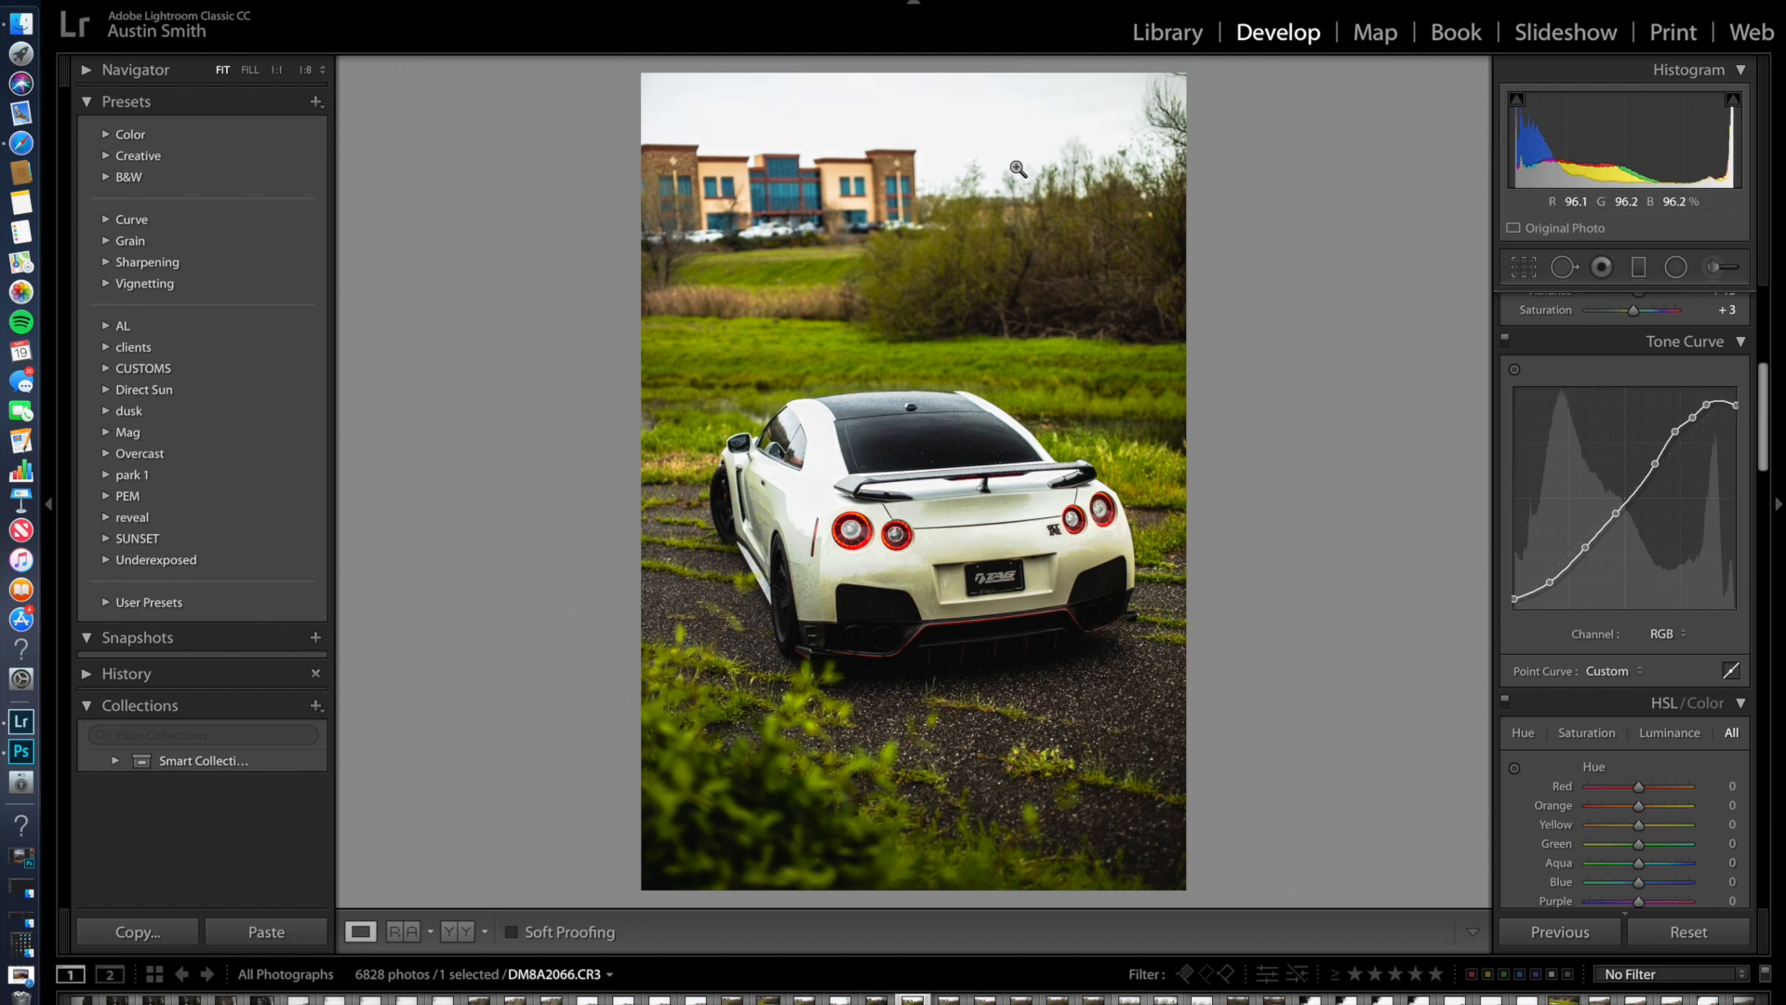
# - Compare the edited photo with its unedited version
pyautogui.scroll(-3, 1589, 623)
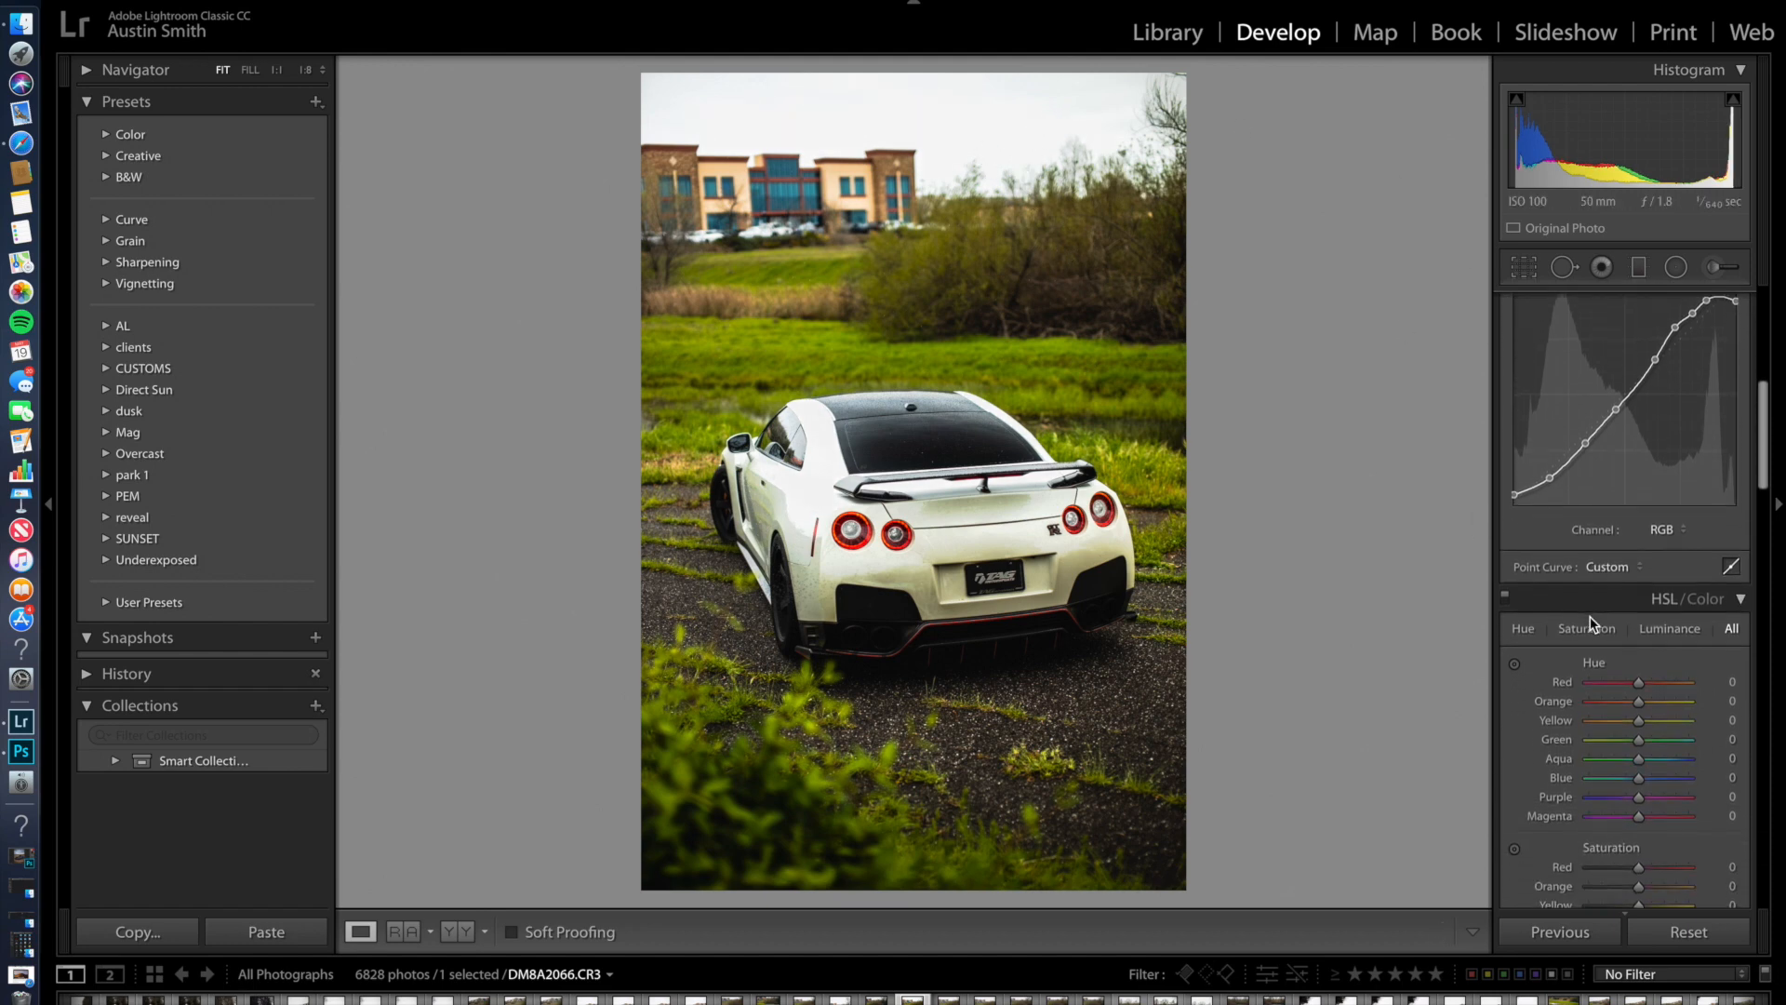
pyautogui.press('\\')
pyautogui.press('\\')
pyautogui.press('\\')
pyautogui.press('\\')
# - Shift the HSL hues to Orange −9, Yellow −4, Green +5, Aqua −8 and Blue +5
pyautogui.scroll(-4, 1603, 539)
pyautogui.scroll(-1, 1637, 558)
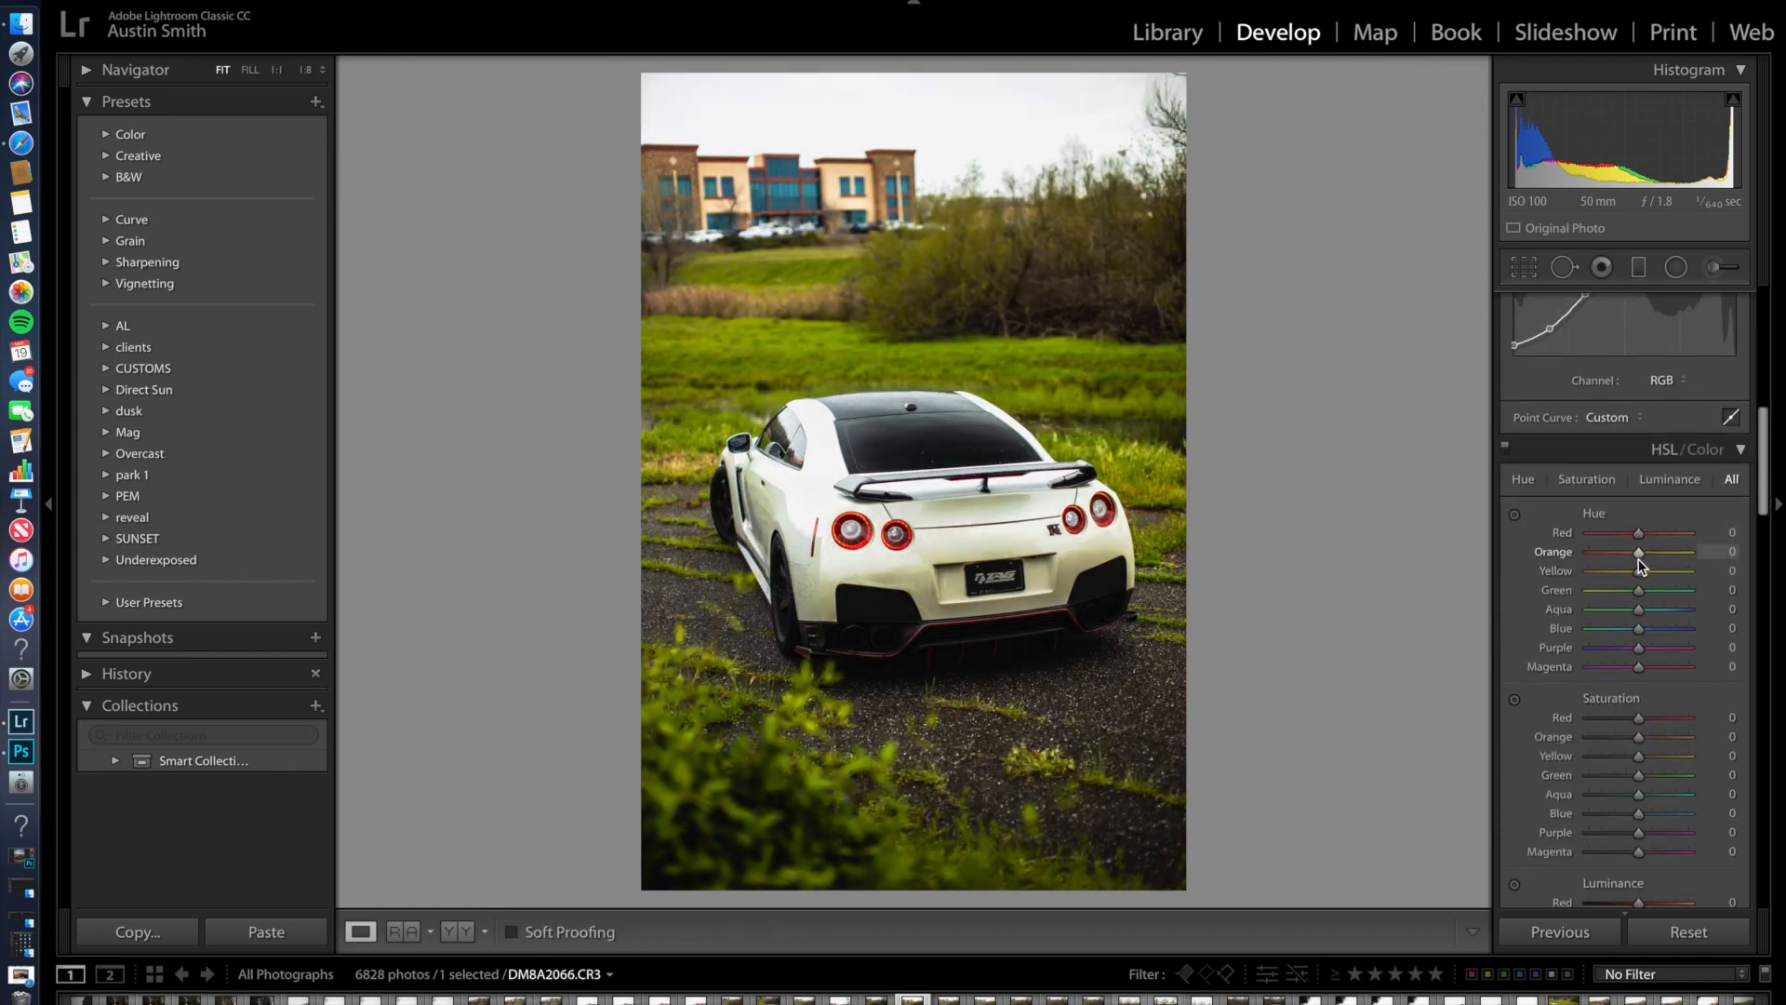
pyautogui.scroll(-2, 1639, 565)
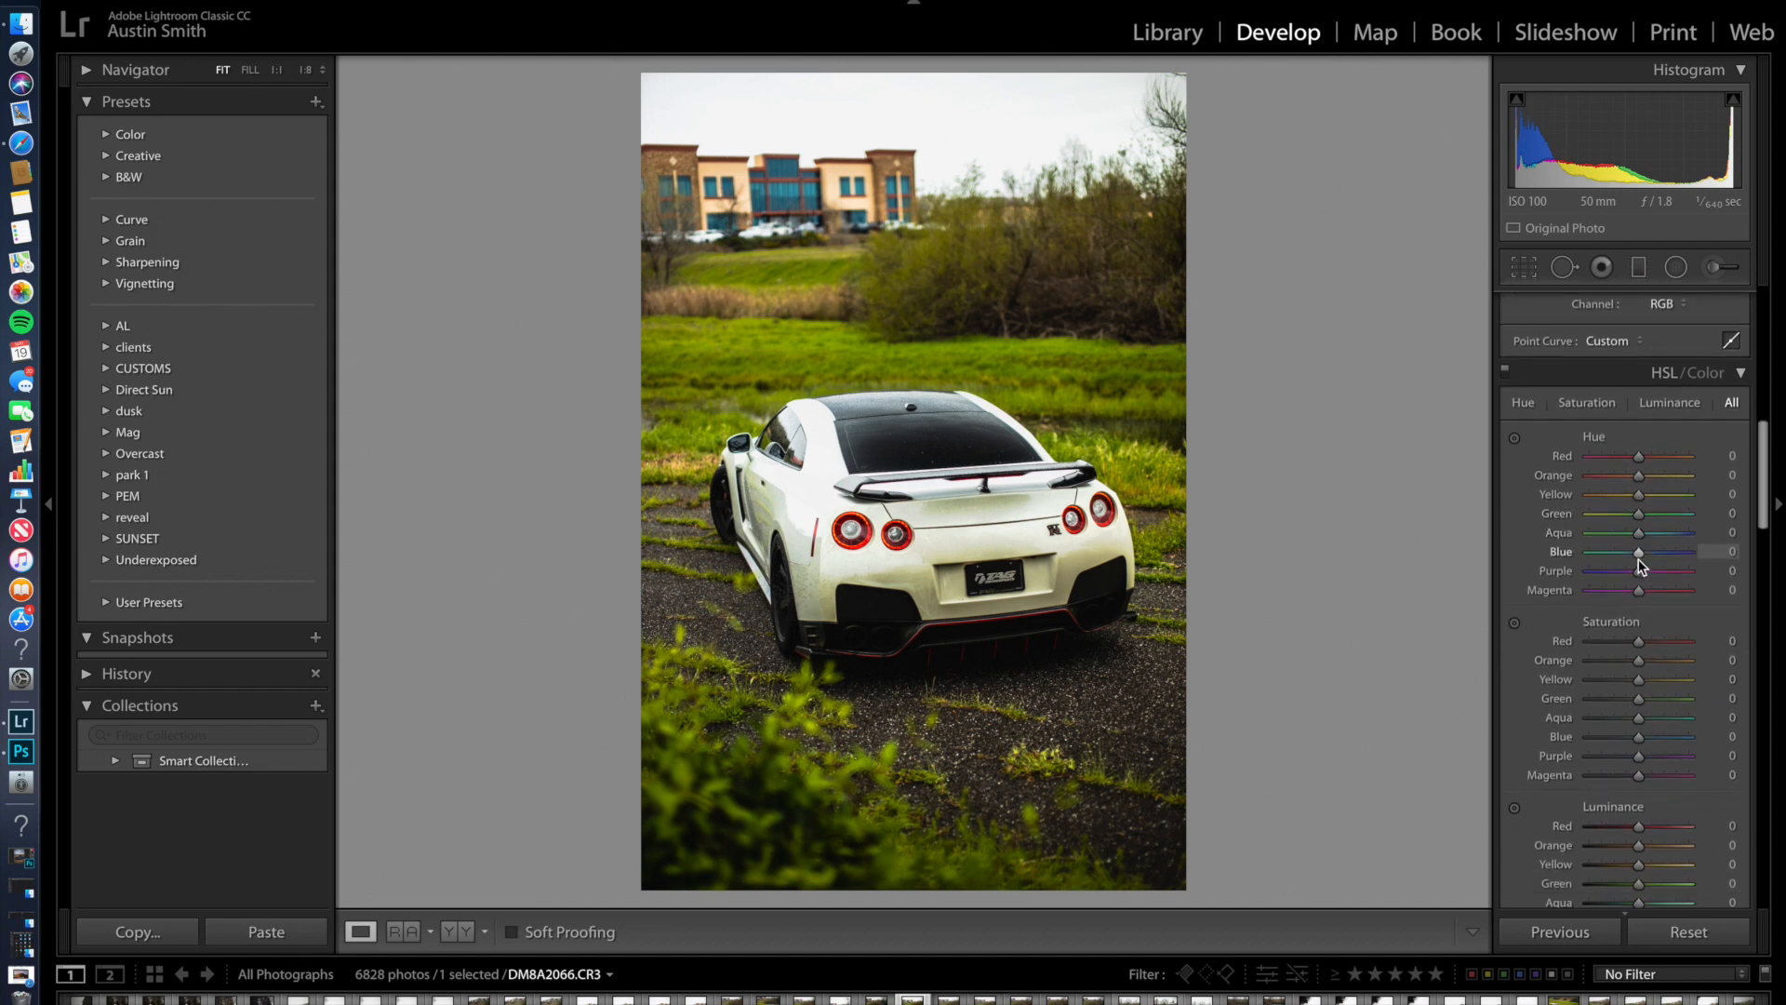
pyautogui.scroll(2, 1682, 482)
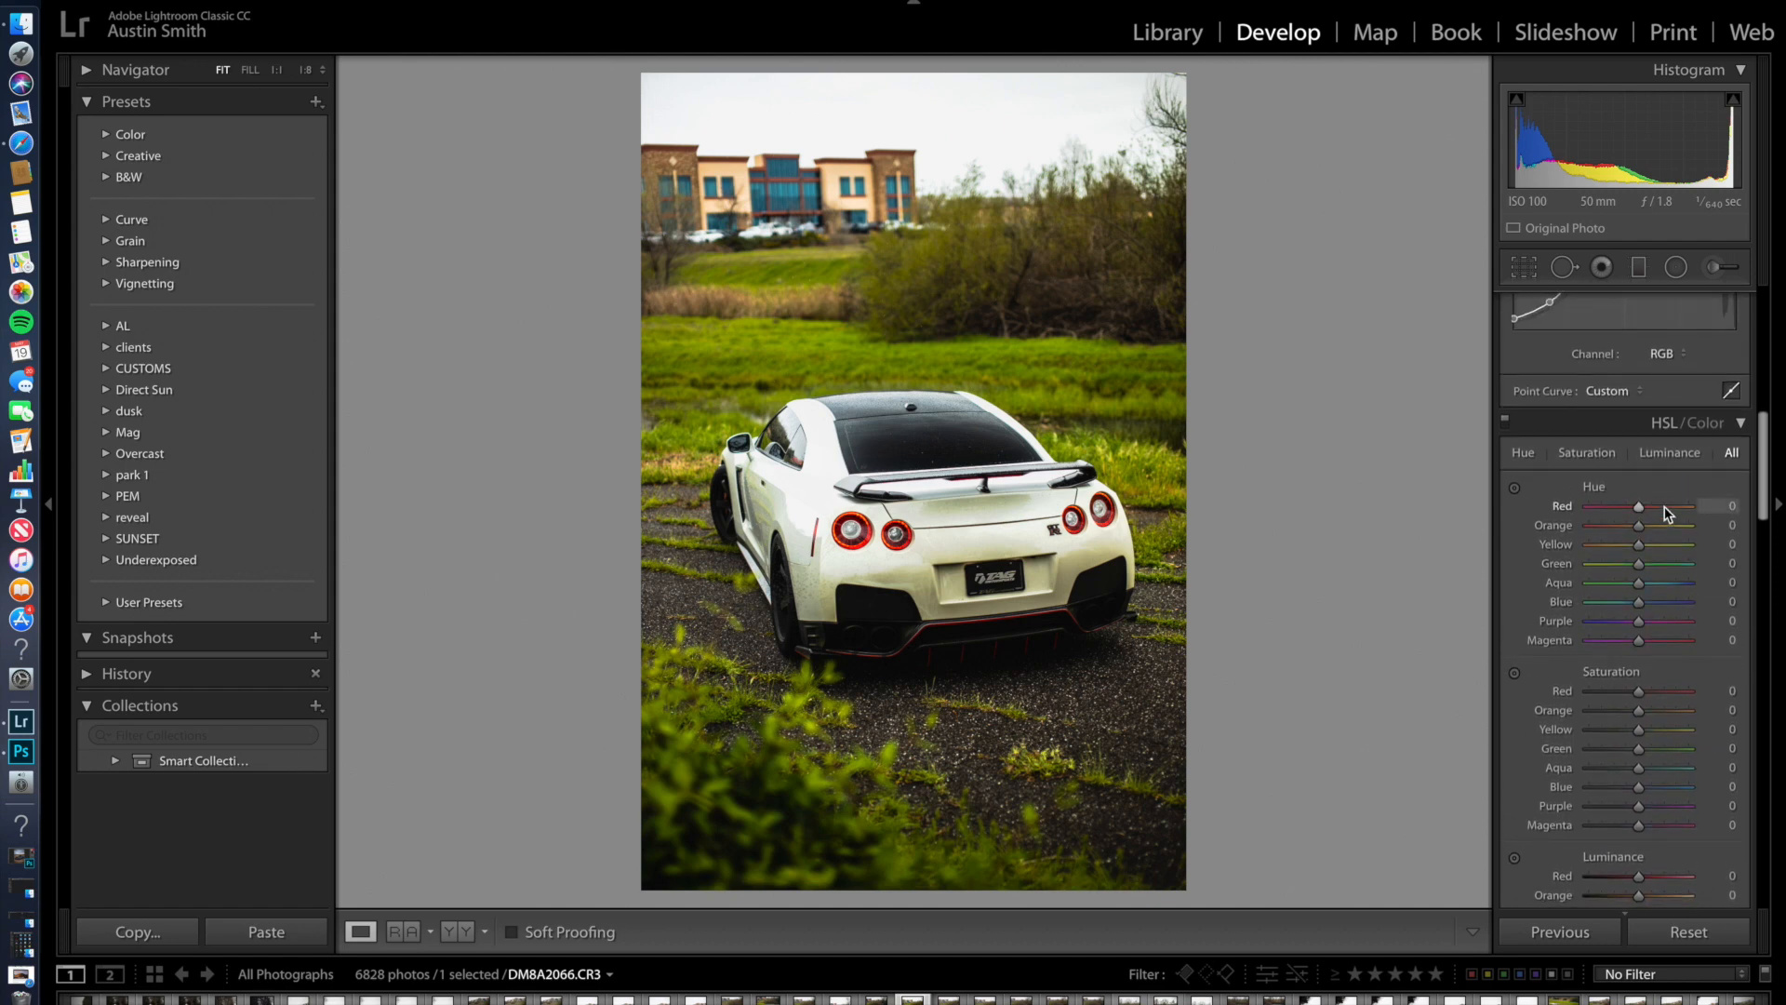
pyautogui.scroll(-1, 1665, 506)
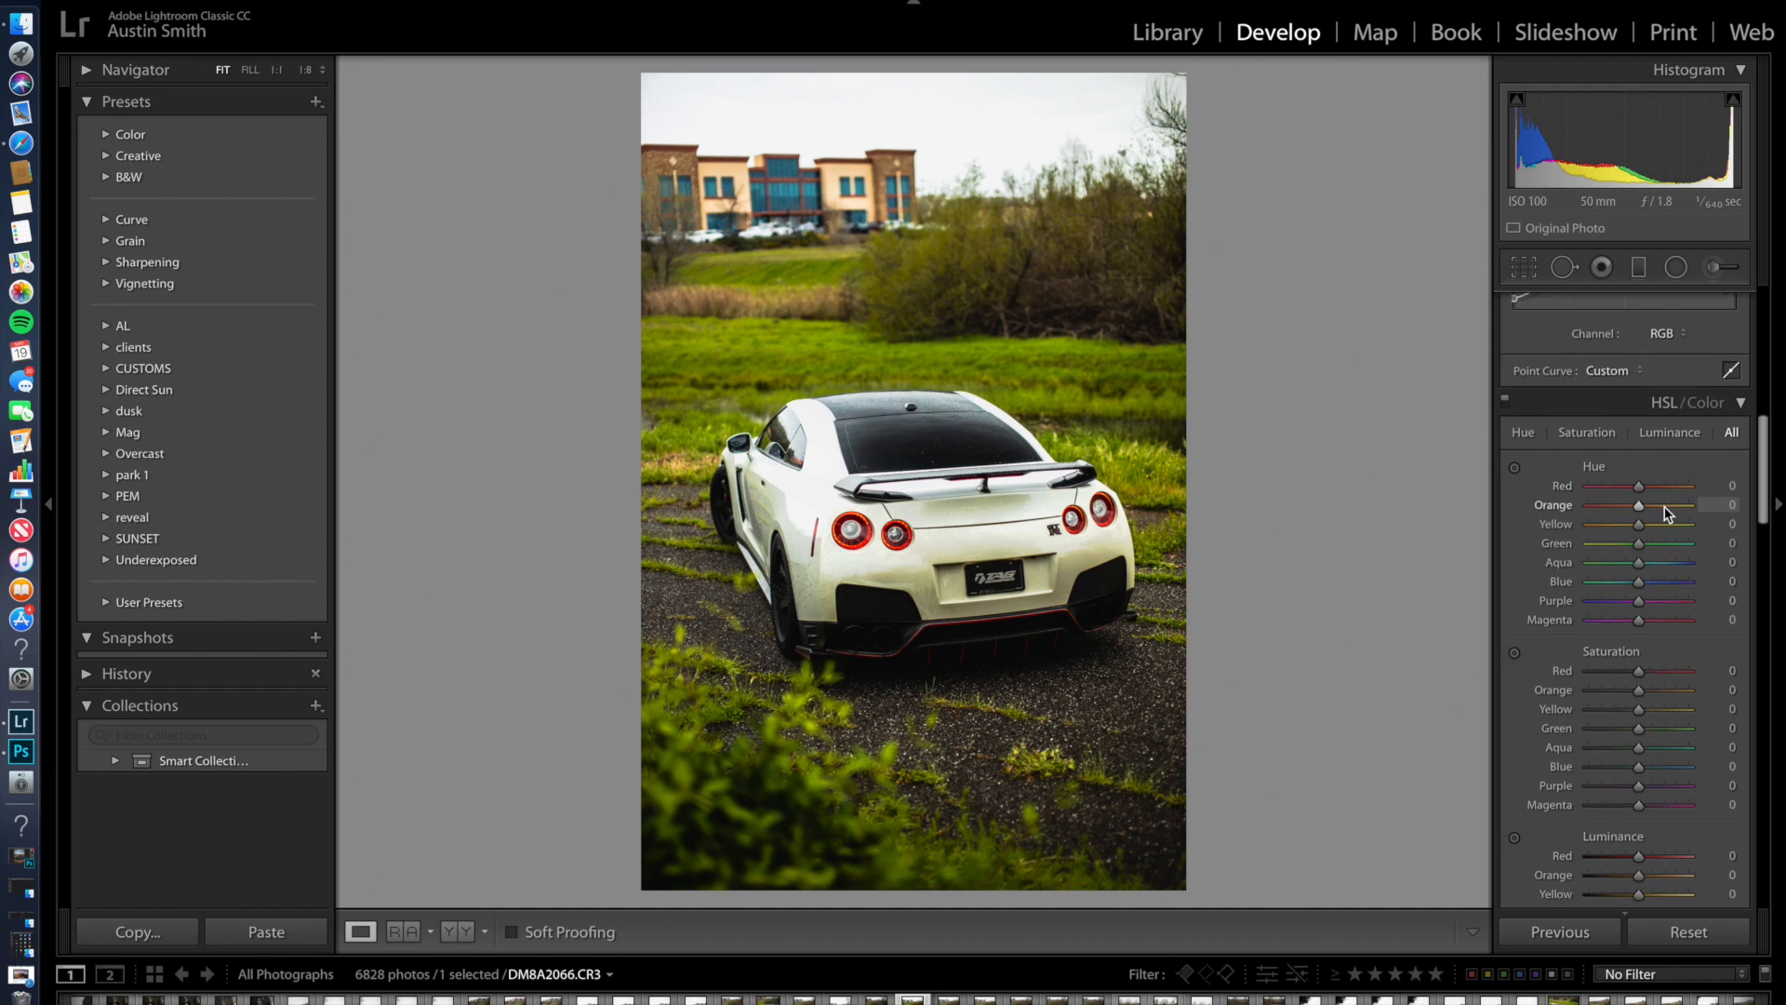
pyautogui.moveTo(1630, 510); pyautogui.dragTo(1639, 516)
pyautogui.moveTo(1633, 527); pyautogui.dragTo(1634, 535)
pyautogui.moveTo(1640, 547); pyautogui.dragTo(1643, 545)
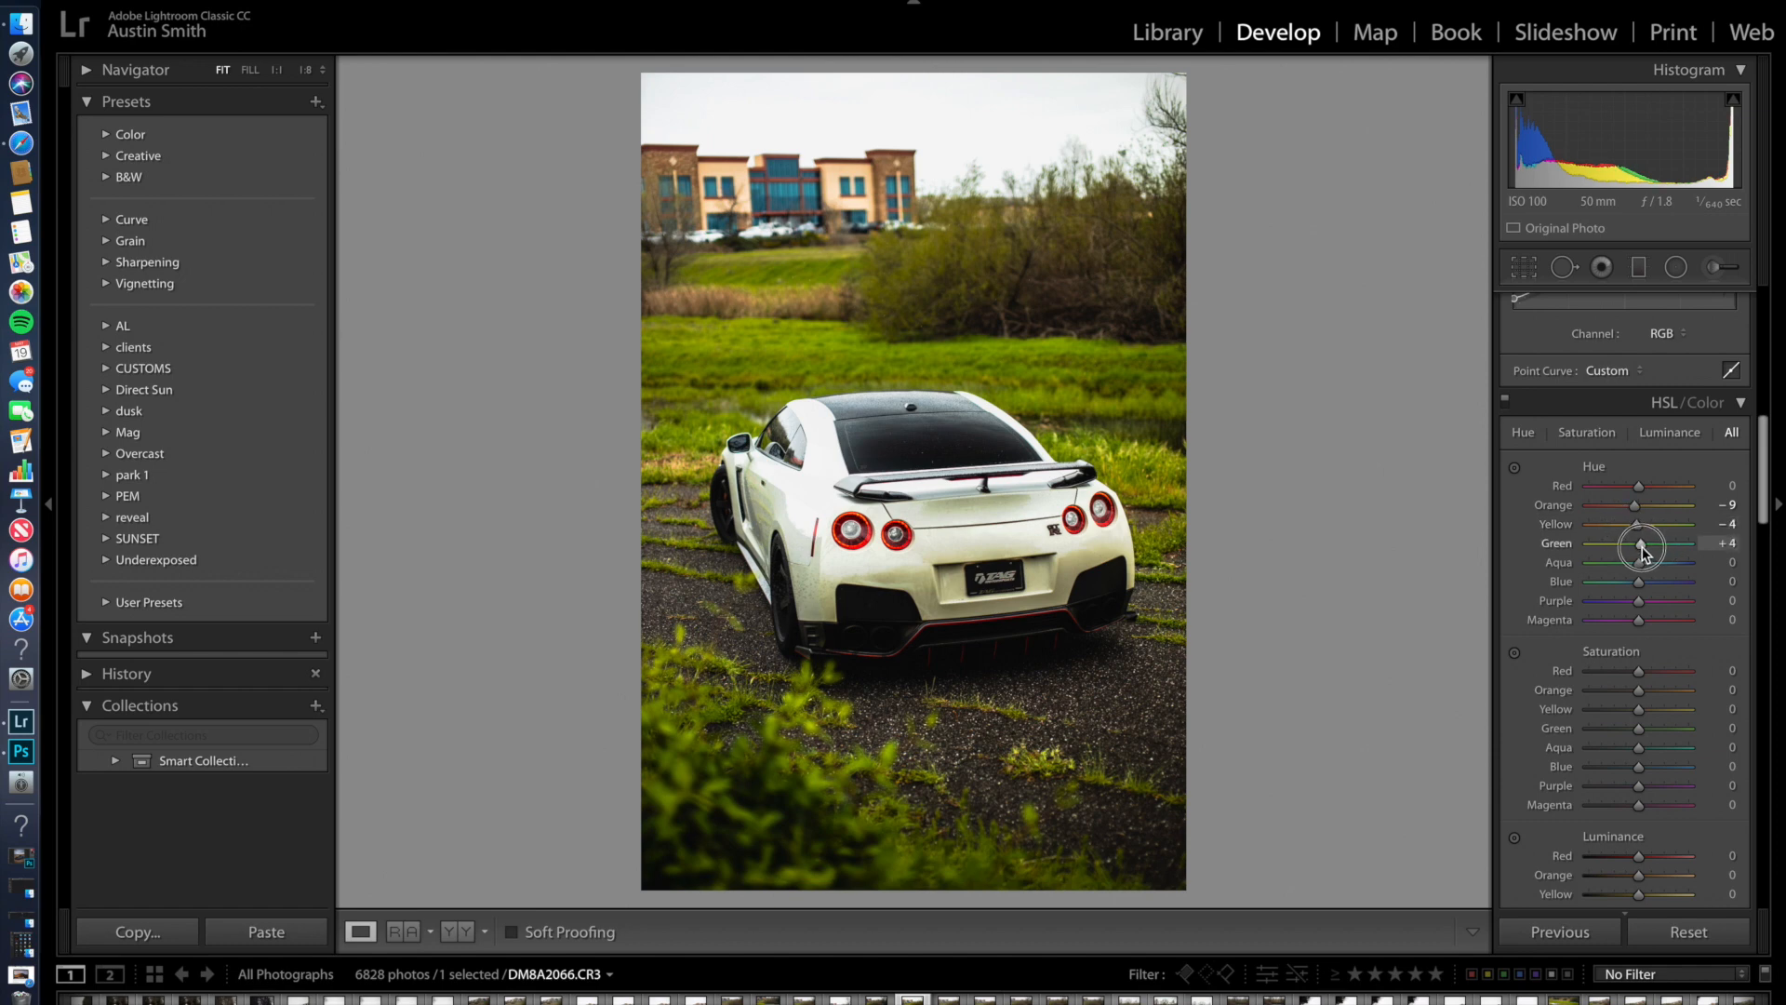
pyautogui.moveTo(1641, 561); pyautogui.dragTo(1639, 584)
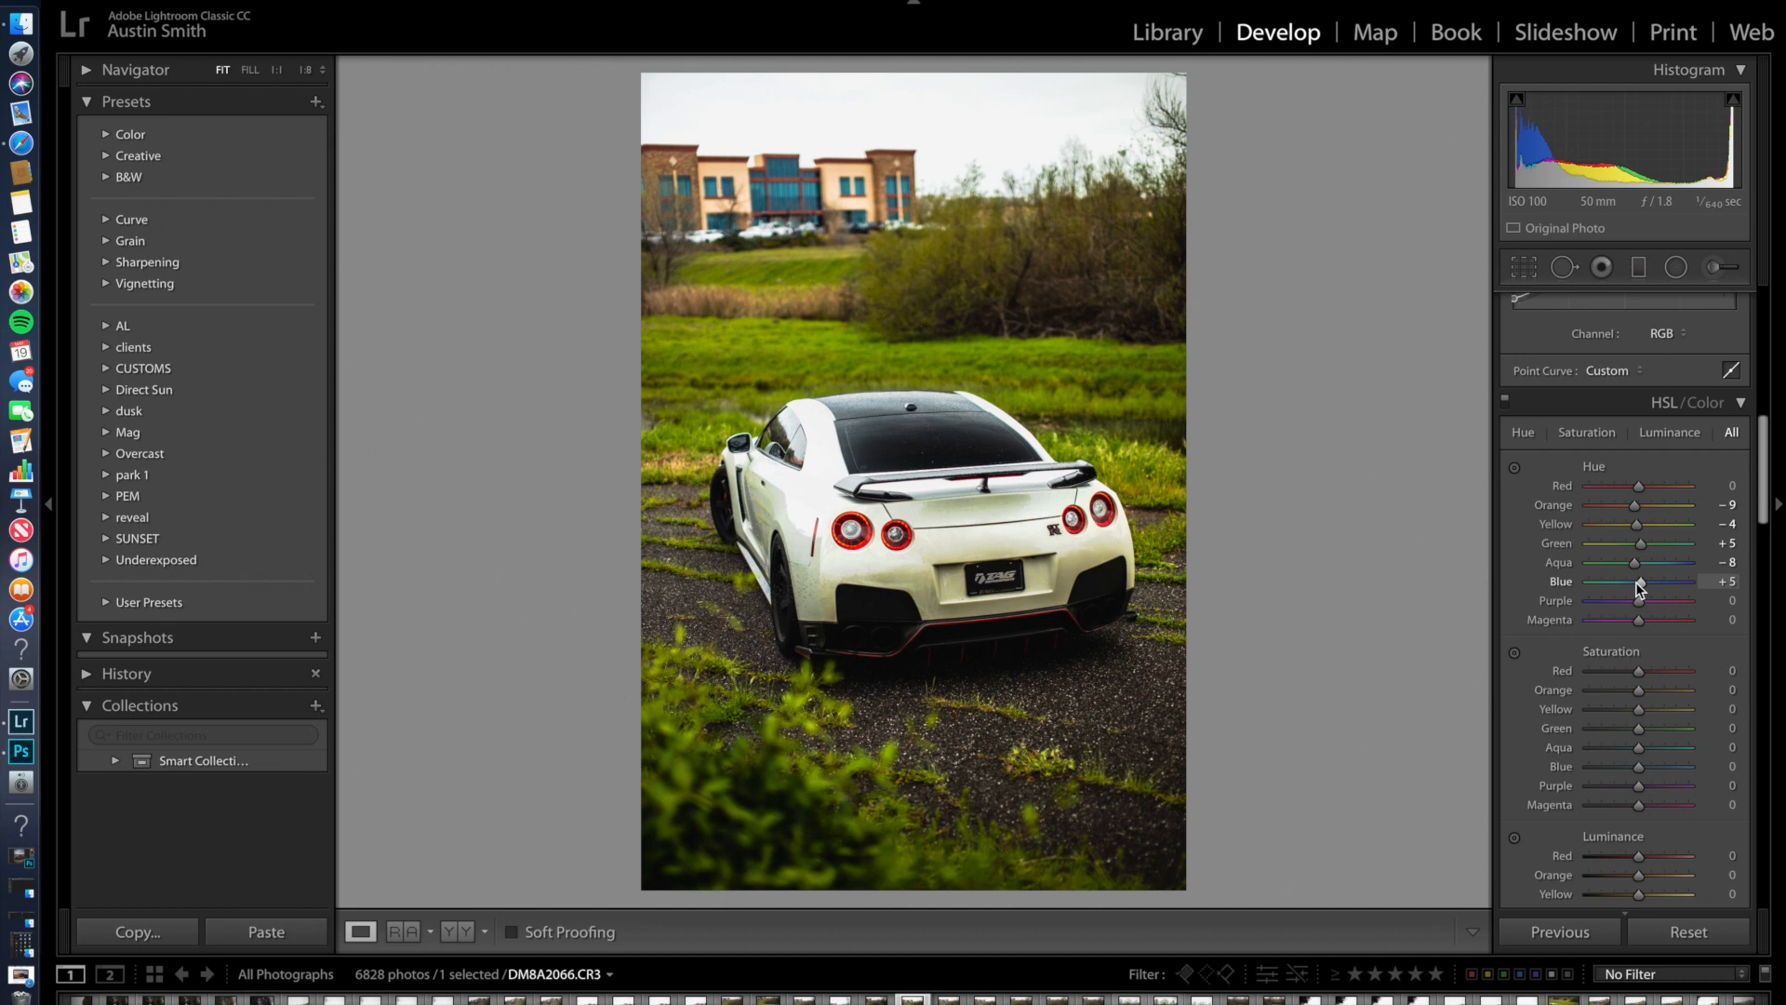
# - Set the HSL saturation of Red to +30, Orange to +6 and Yellow to −42
pyautogui.scroll(-6, 1637, 583)
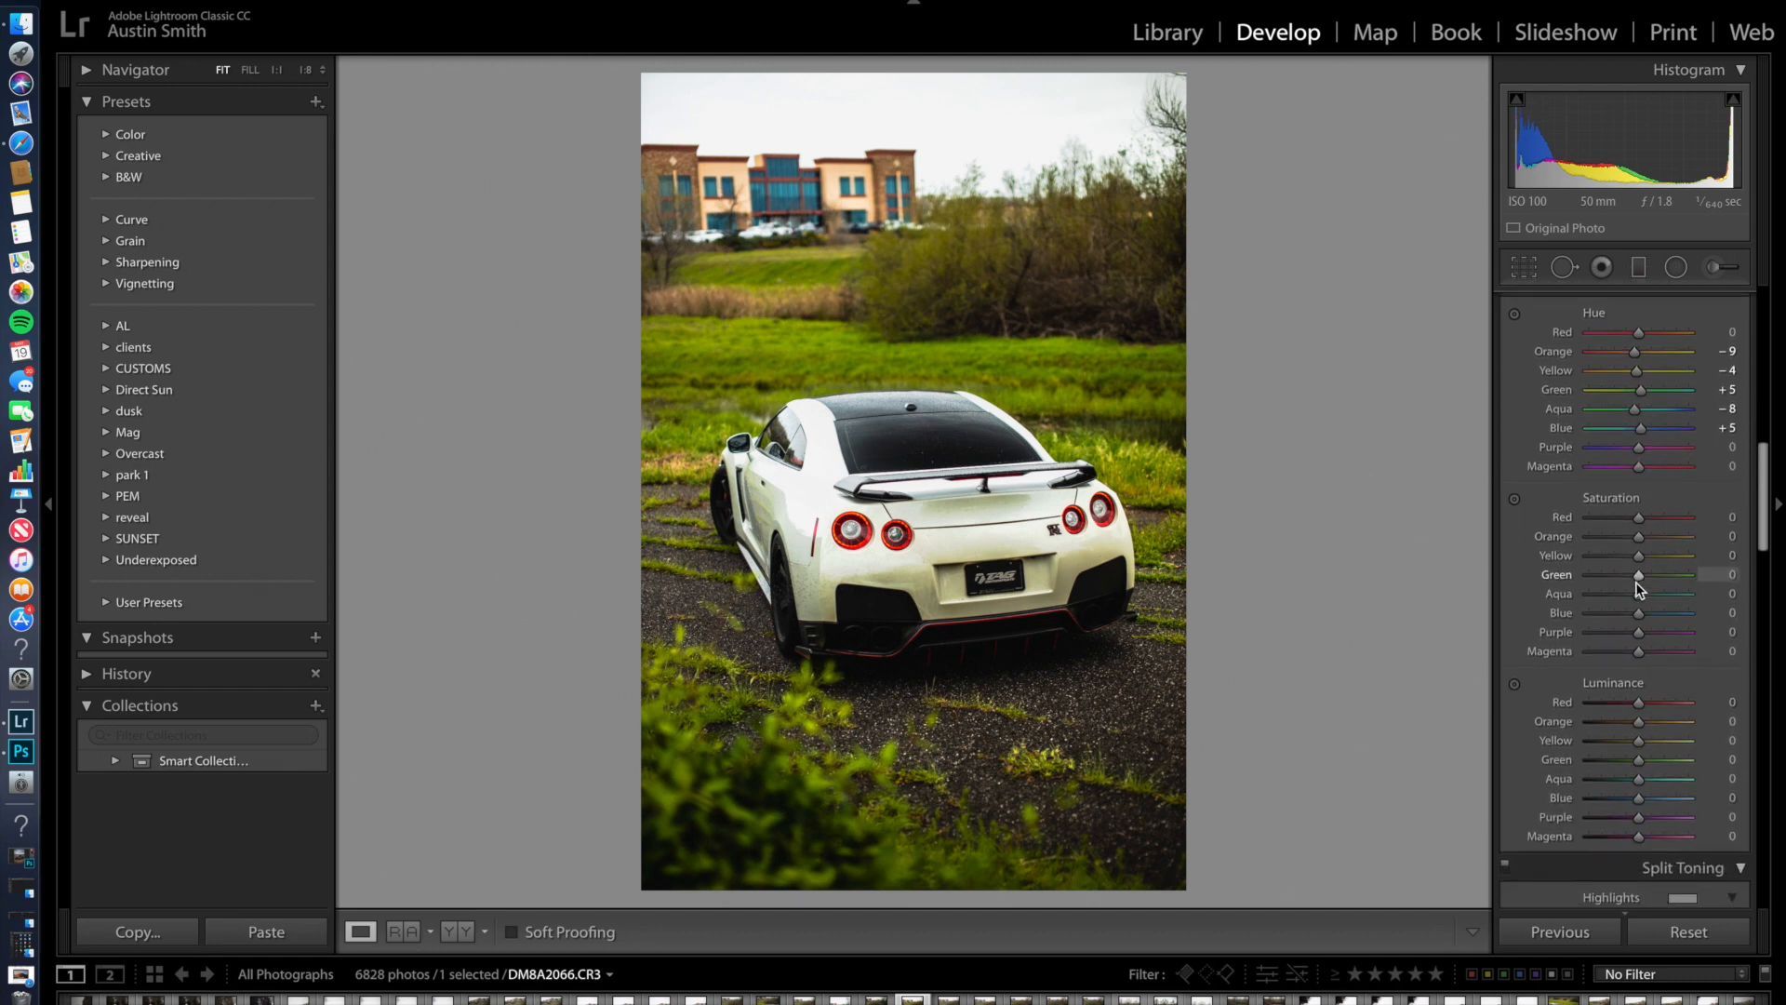
pyautogui.scroll(-2, 1635, 583)
pyautogui.moveTo(1640, 464); pyautogui.dragTo(1654, 471)
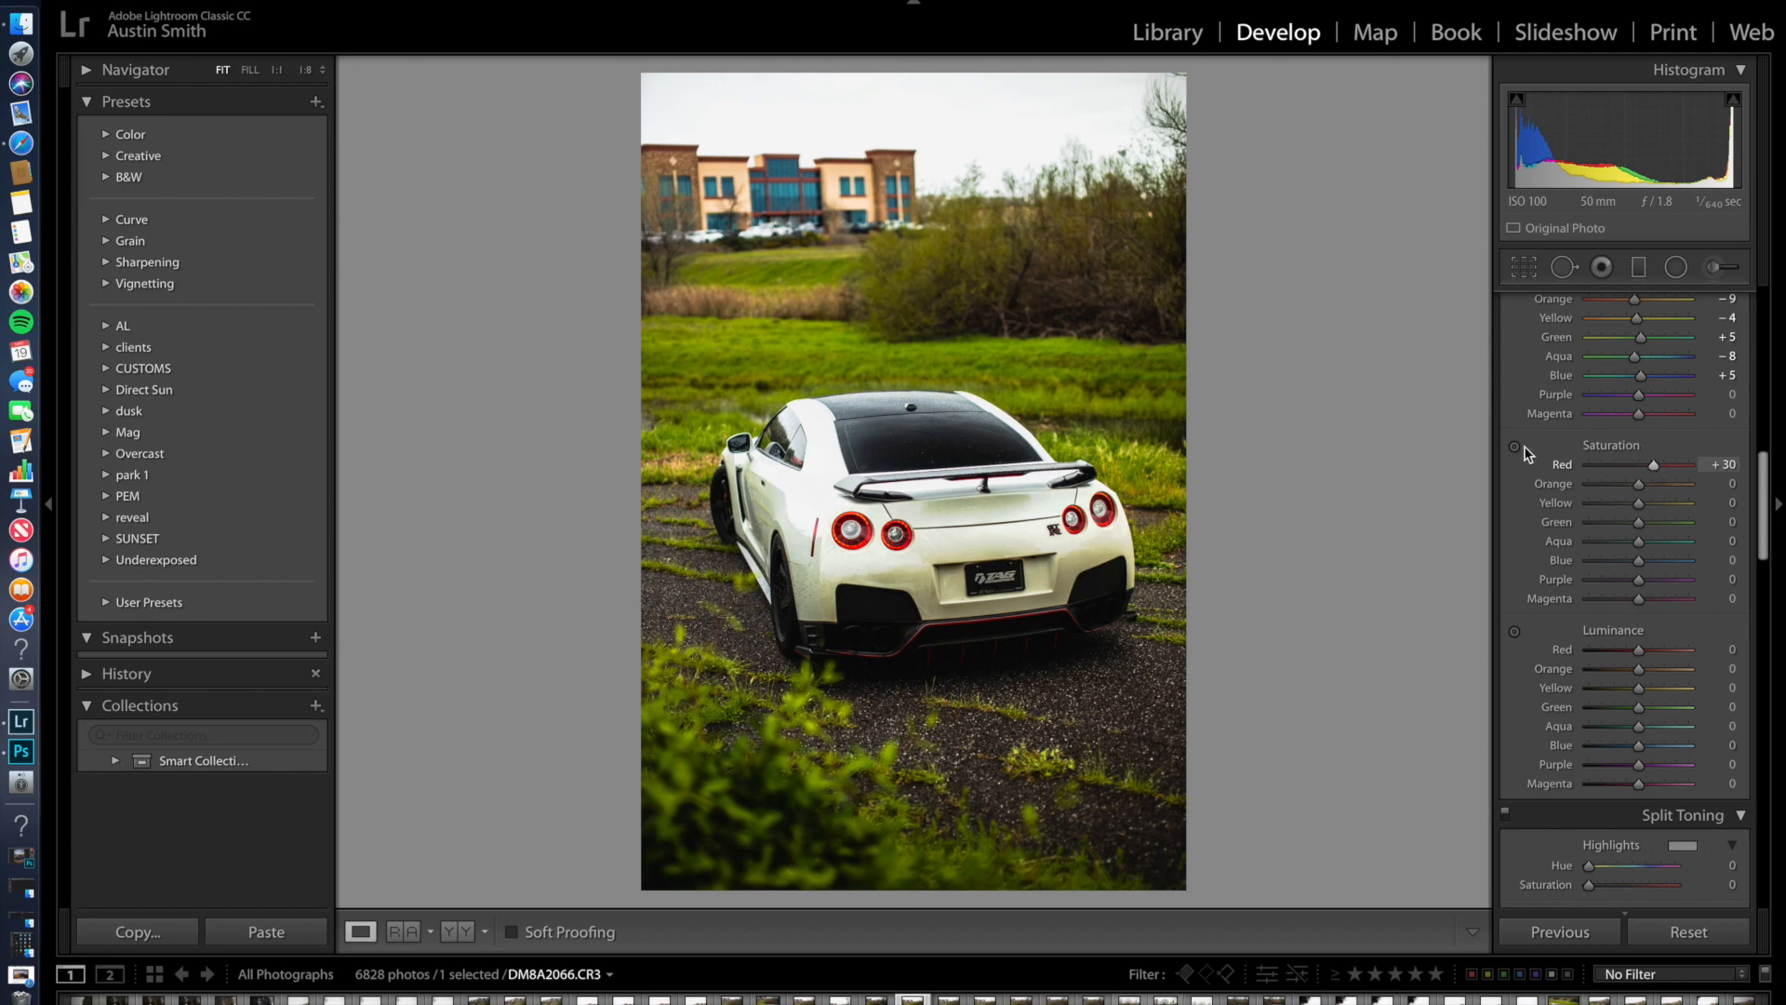
pyautogui.click(972, 634)
pyautogui.click(1439, 659)
pyautogui.moveTo(1638, 483); pyautogui.dragTo(1642, 491)
pyautogui.moveTo(1602, 513); pyautogui.dragTo(1619, 517)
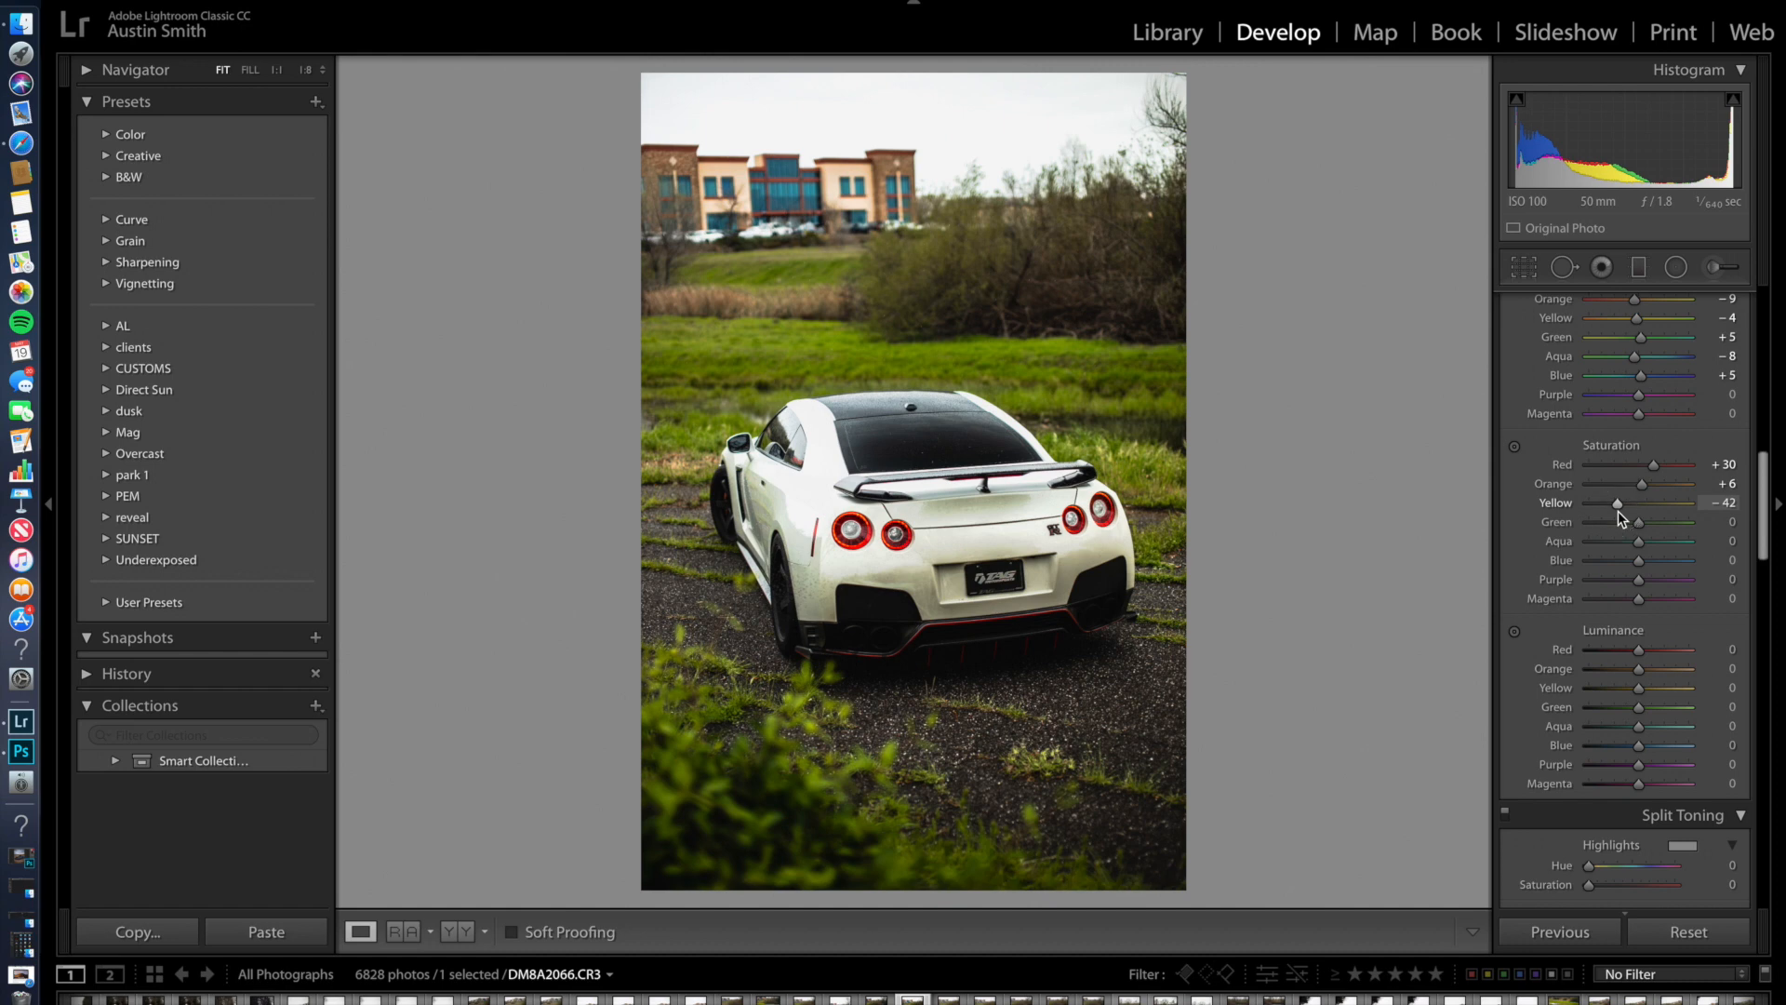
# - Set the HSL saturation of Green to +21, Aqua −69, Blue −56, Purple −88 and Magenta −86
pyautogui.moveTo(1639, 522); pyautogui.dragTo(1652, 532)
pyautogui.moveTo(1623, 558); pyautogui.dragTo(1613, 557)
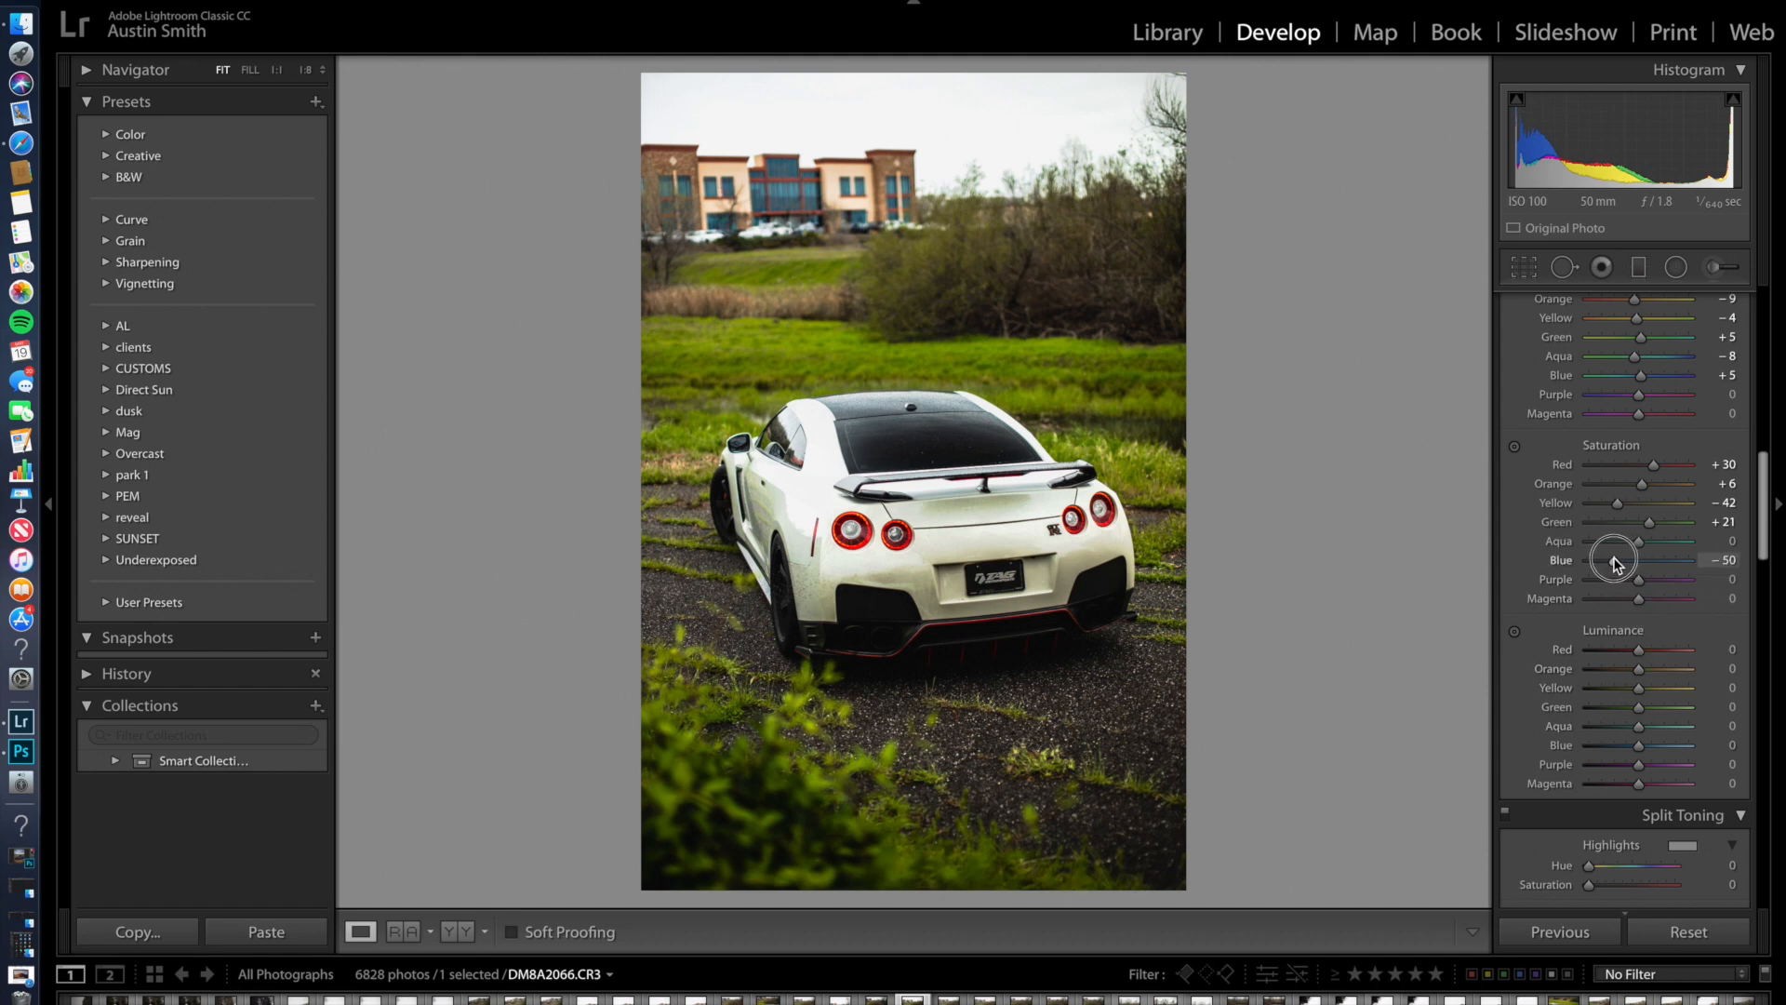
pyautogui.moveTo(1616, 563); pyautogui.dragTo(1613, 564)
pyautogui.click(1596, 527)
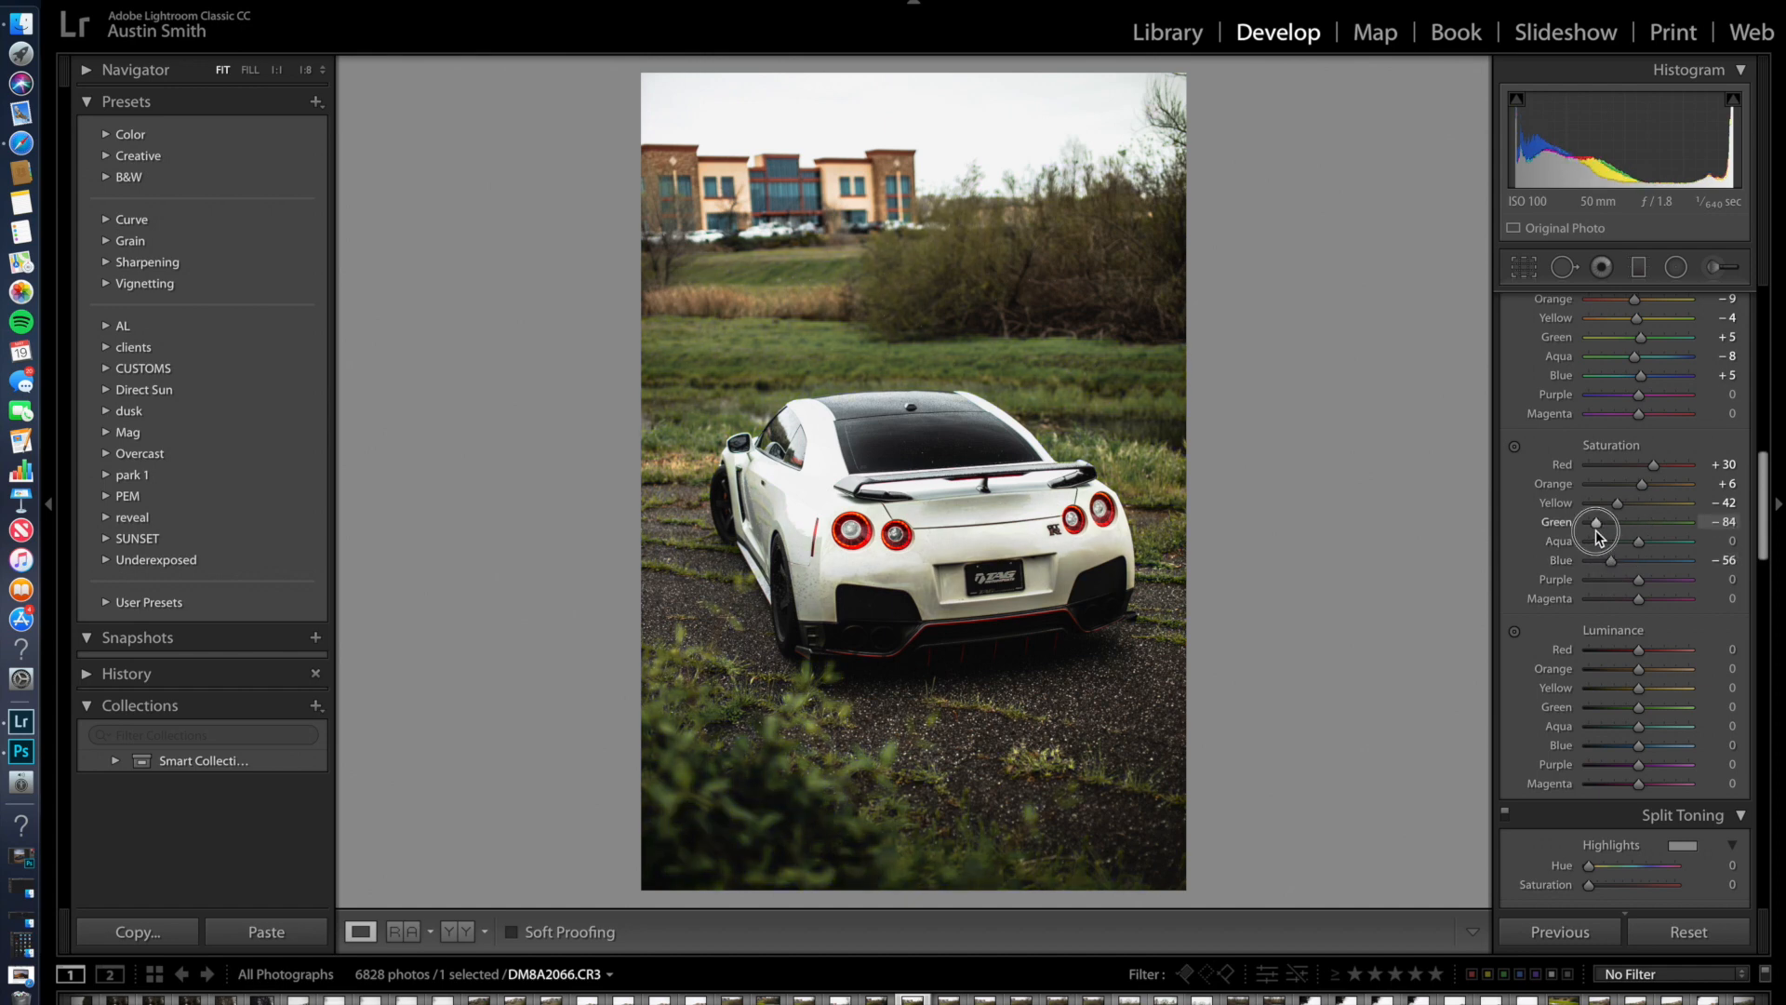
pyautogui.press('super+z')
pyautogui.click(1605, 543)
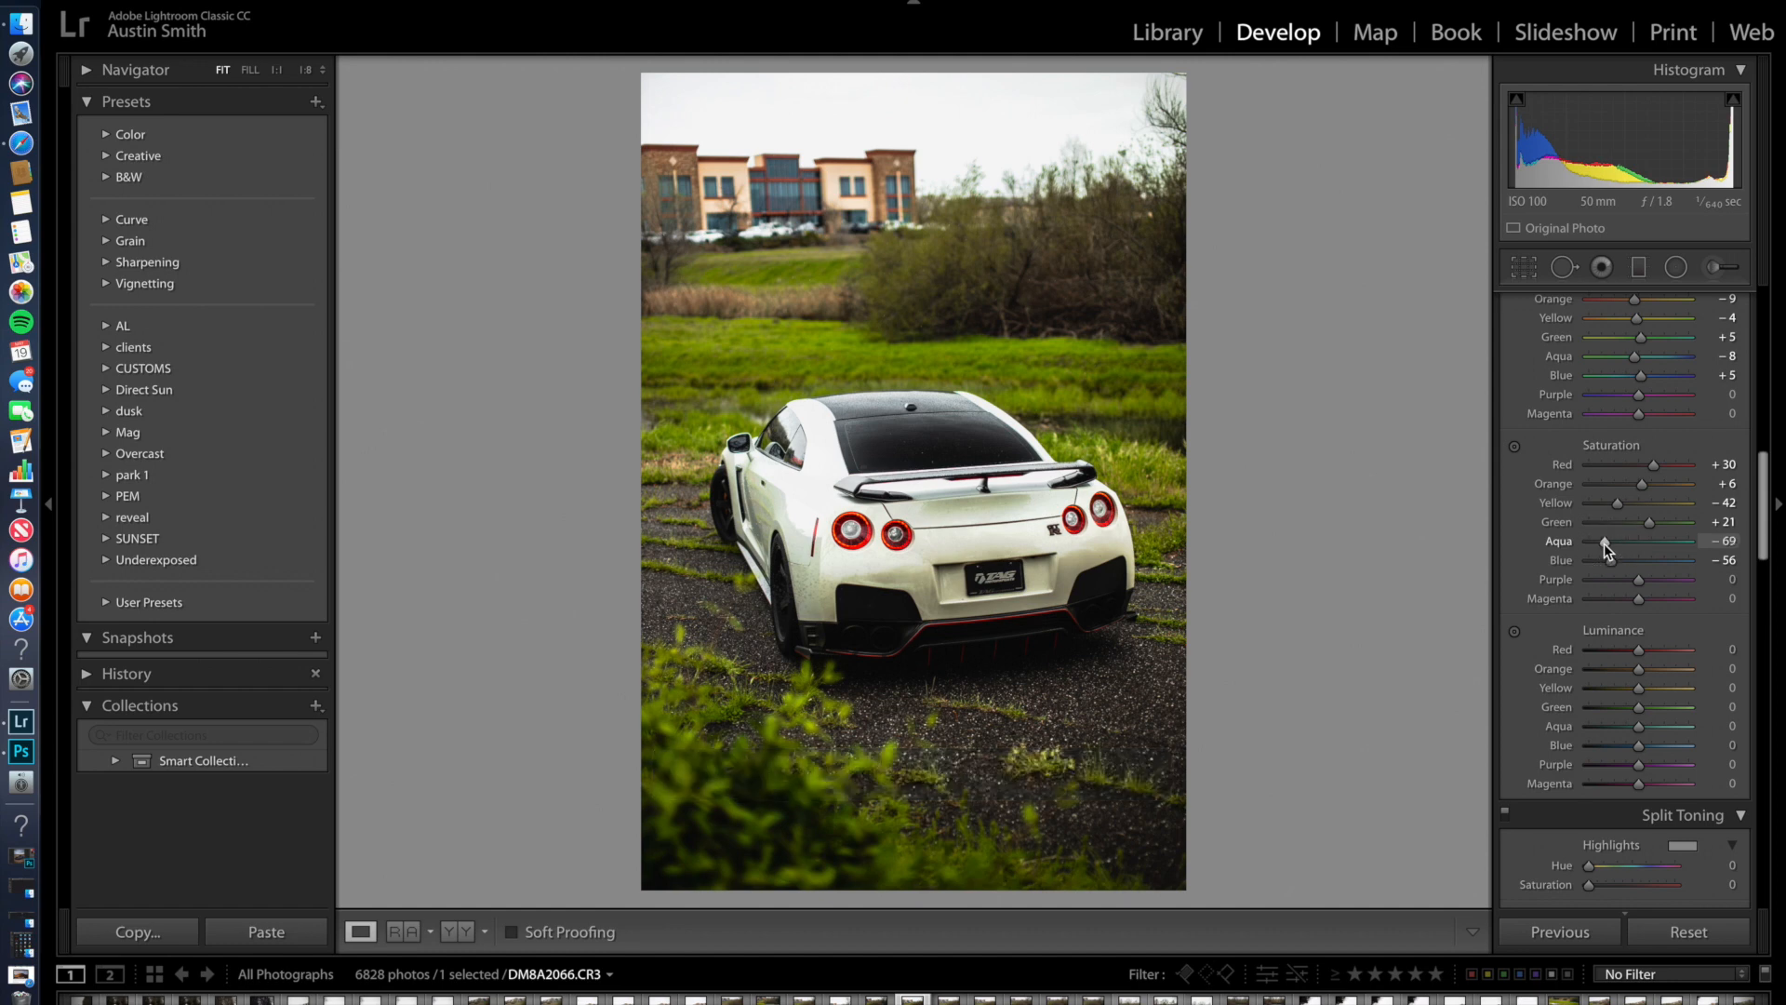
pyautogui.scroll(-2, 1603, 543)
pyautogui.click(1596, 553)
pyautogui.click(1595, 533)
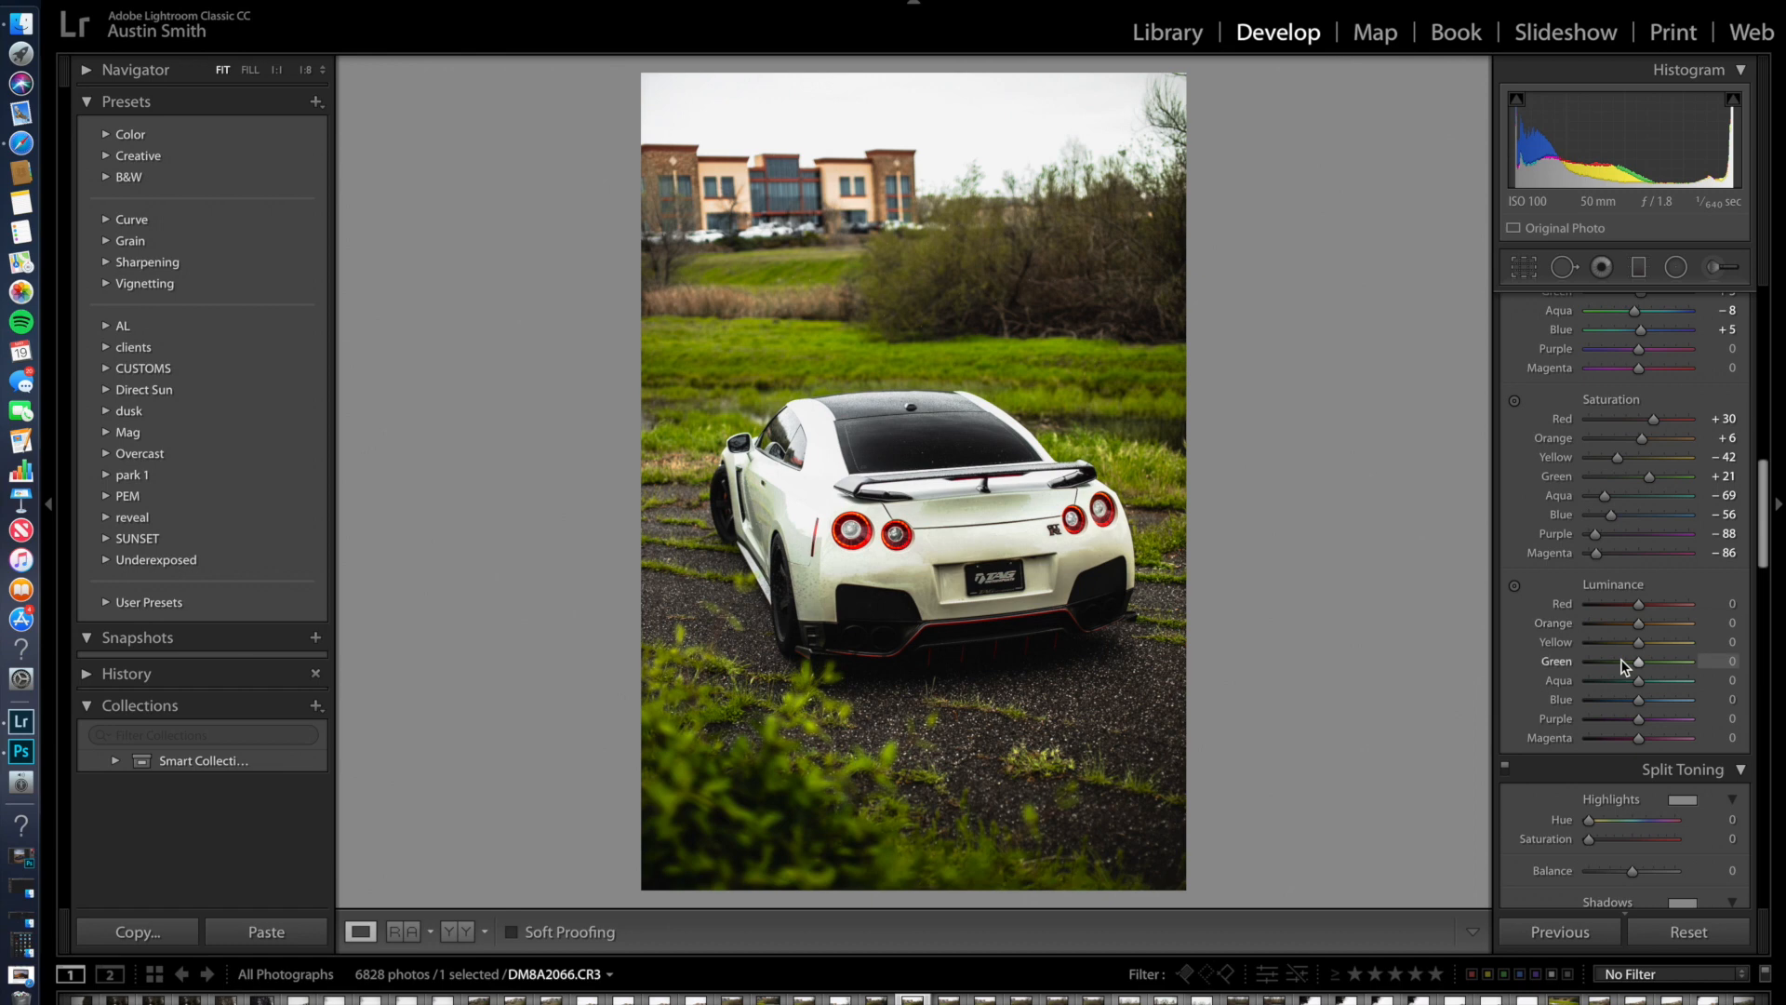
# - Lower the HSL luminance of Red to −55 and Blue to −100
pyautogui.scroll(-7, 1621, 659)
pyautogui.click(1617, 431)
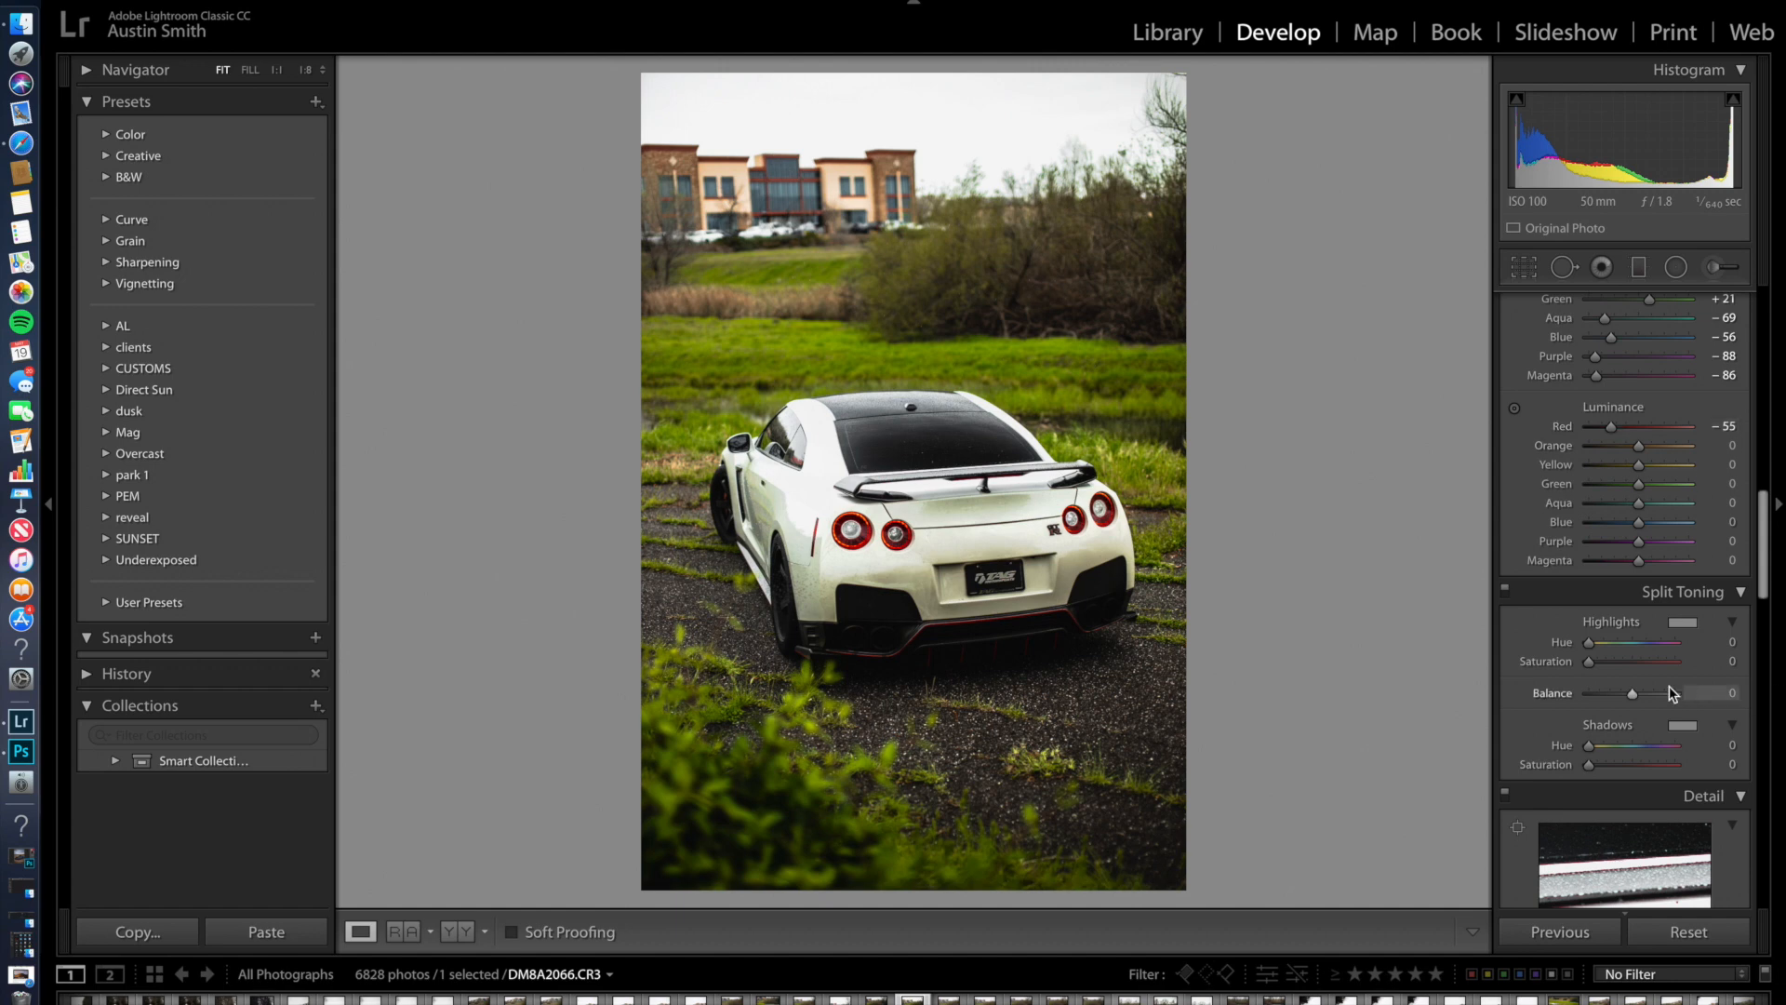
pyautogui.moveTo(1610, 523); pyautogui.dragTo(1577, 537)
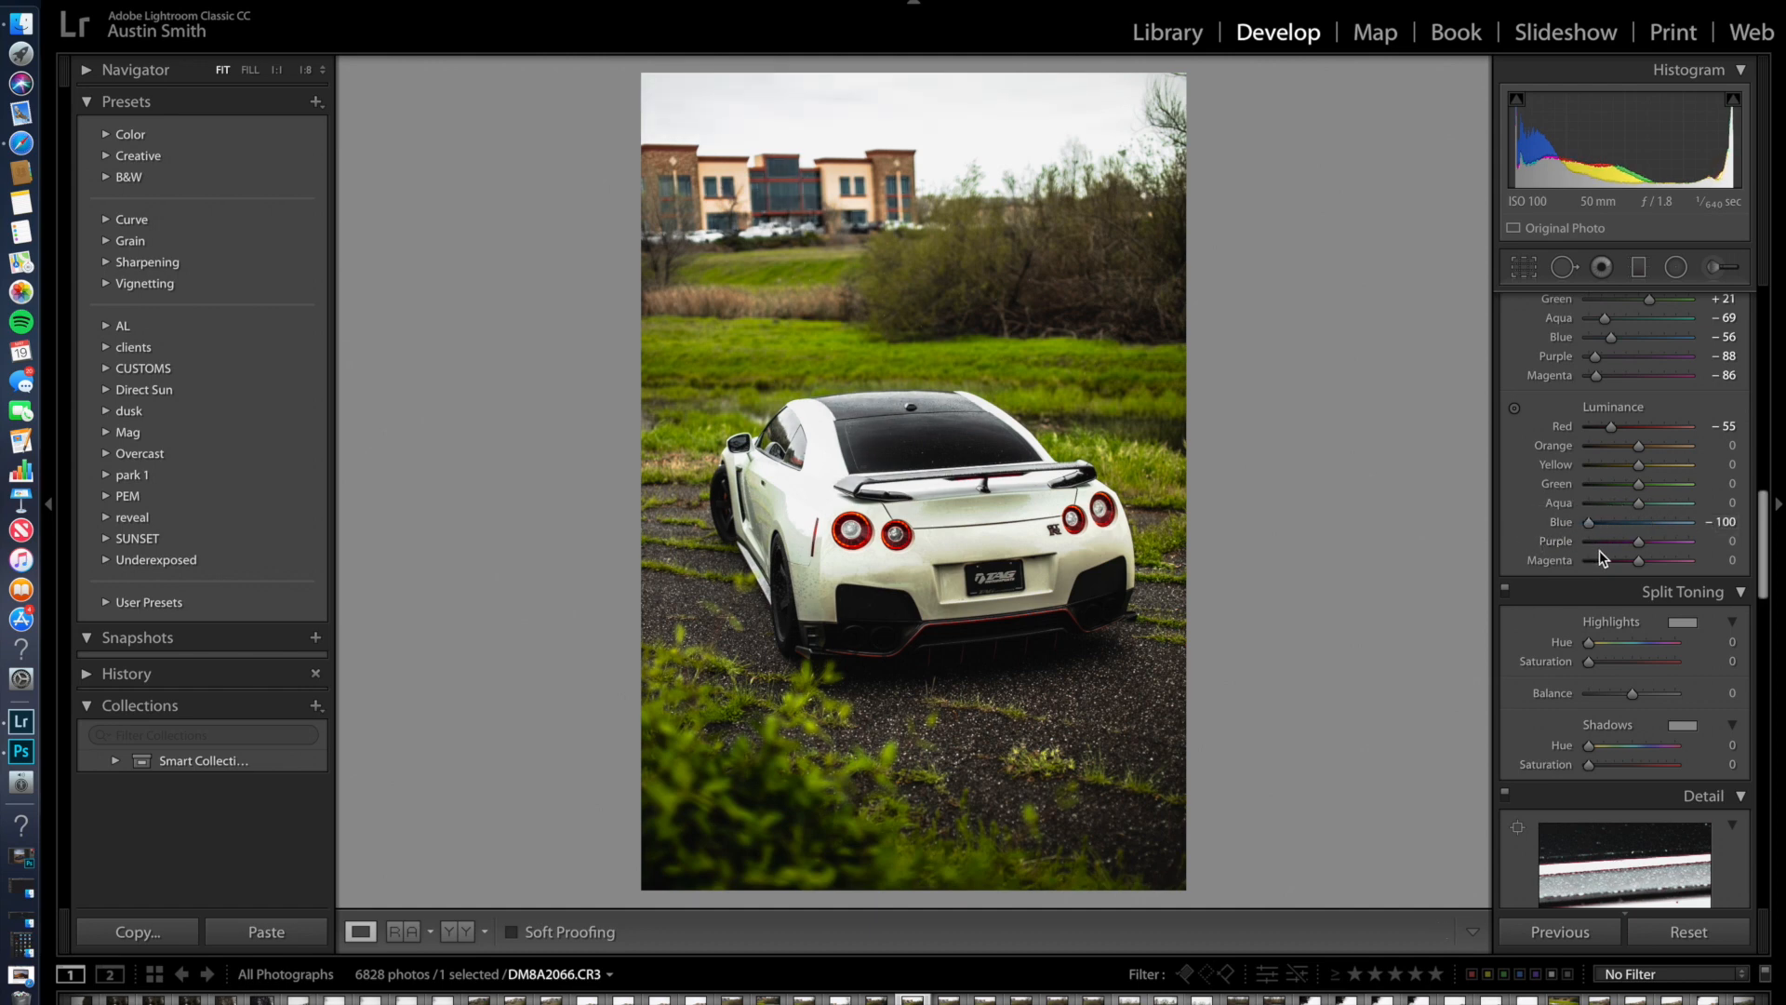
pyautogui.moveTo(1682, 558); pyautogui.dragTo(1643, 581)
# - Split-tone the highlights with hue 191 and saturation 5
pyautogui.scroll(-10, 1643, 582)
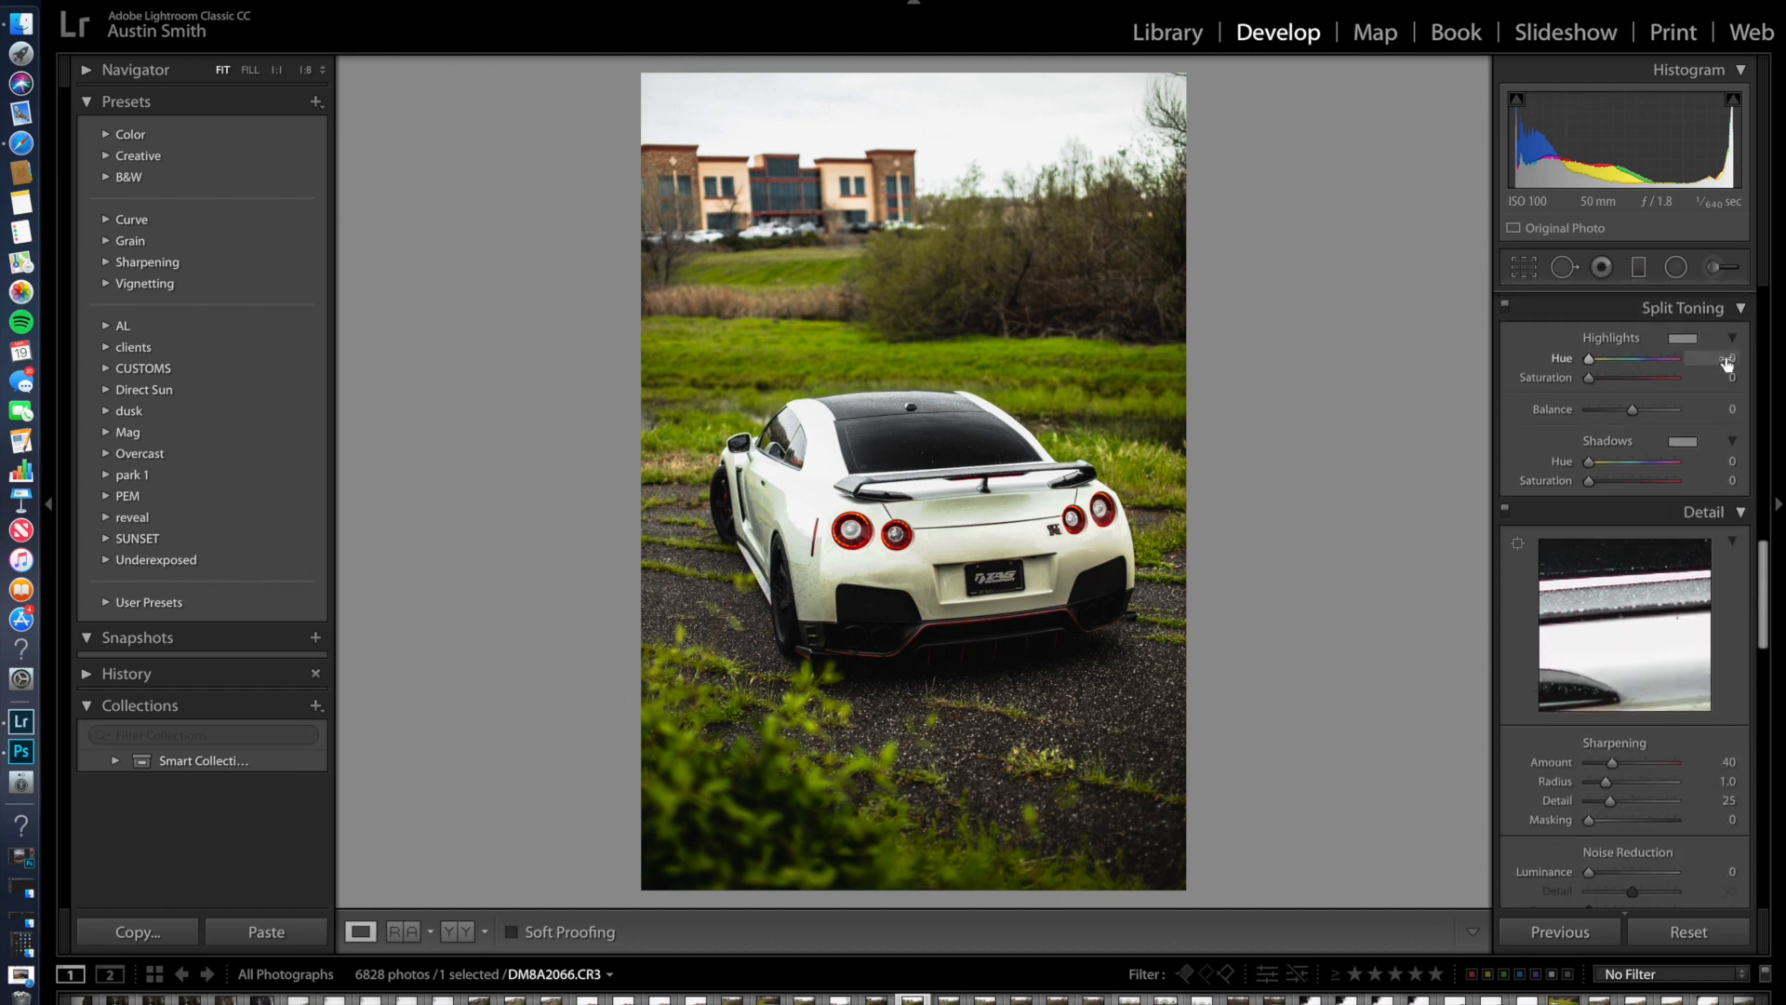
pyautogui.moveTo(1591, 359); pyautogui.dragTo(1618, 371)
pyautogui.click(1733, 379)
pyautogui.press('Return')
pyautogui.moveTo(1656, 372)
pyautogui.mouseDown()
pyautogui.moveTo(1617, 373)
pyautogui.moveTo(1637, 381)
pyautogui.mouseUp()
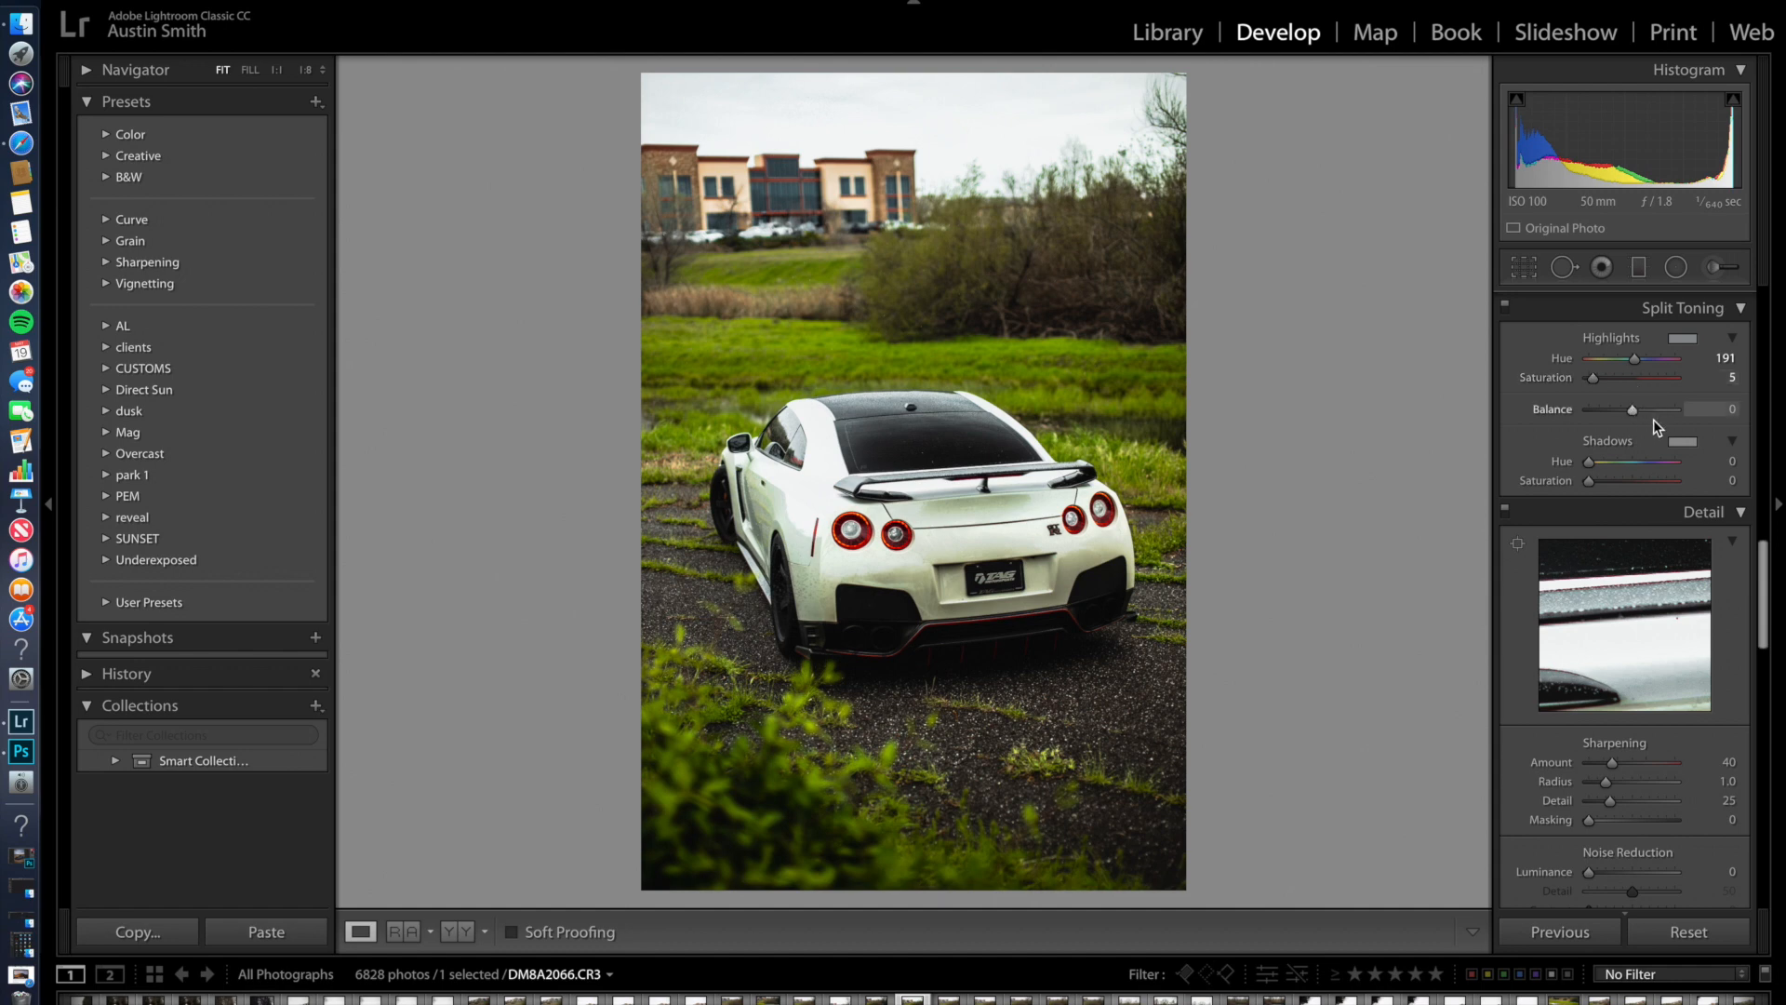
# - Split-tone the shadows with hue 217 and saturation 15, and set the balance to +74
pyautogui.click(1623, 482)
pyautogui.moveTo(1612, 464); pyautogui.dragTo(1643, 476)
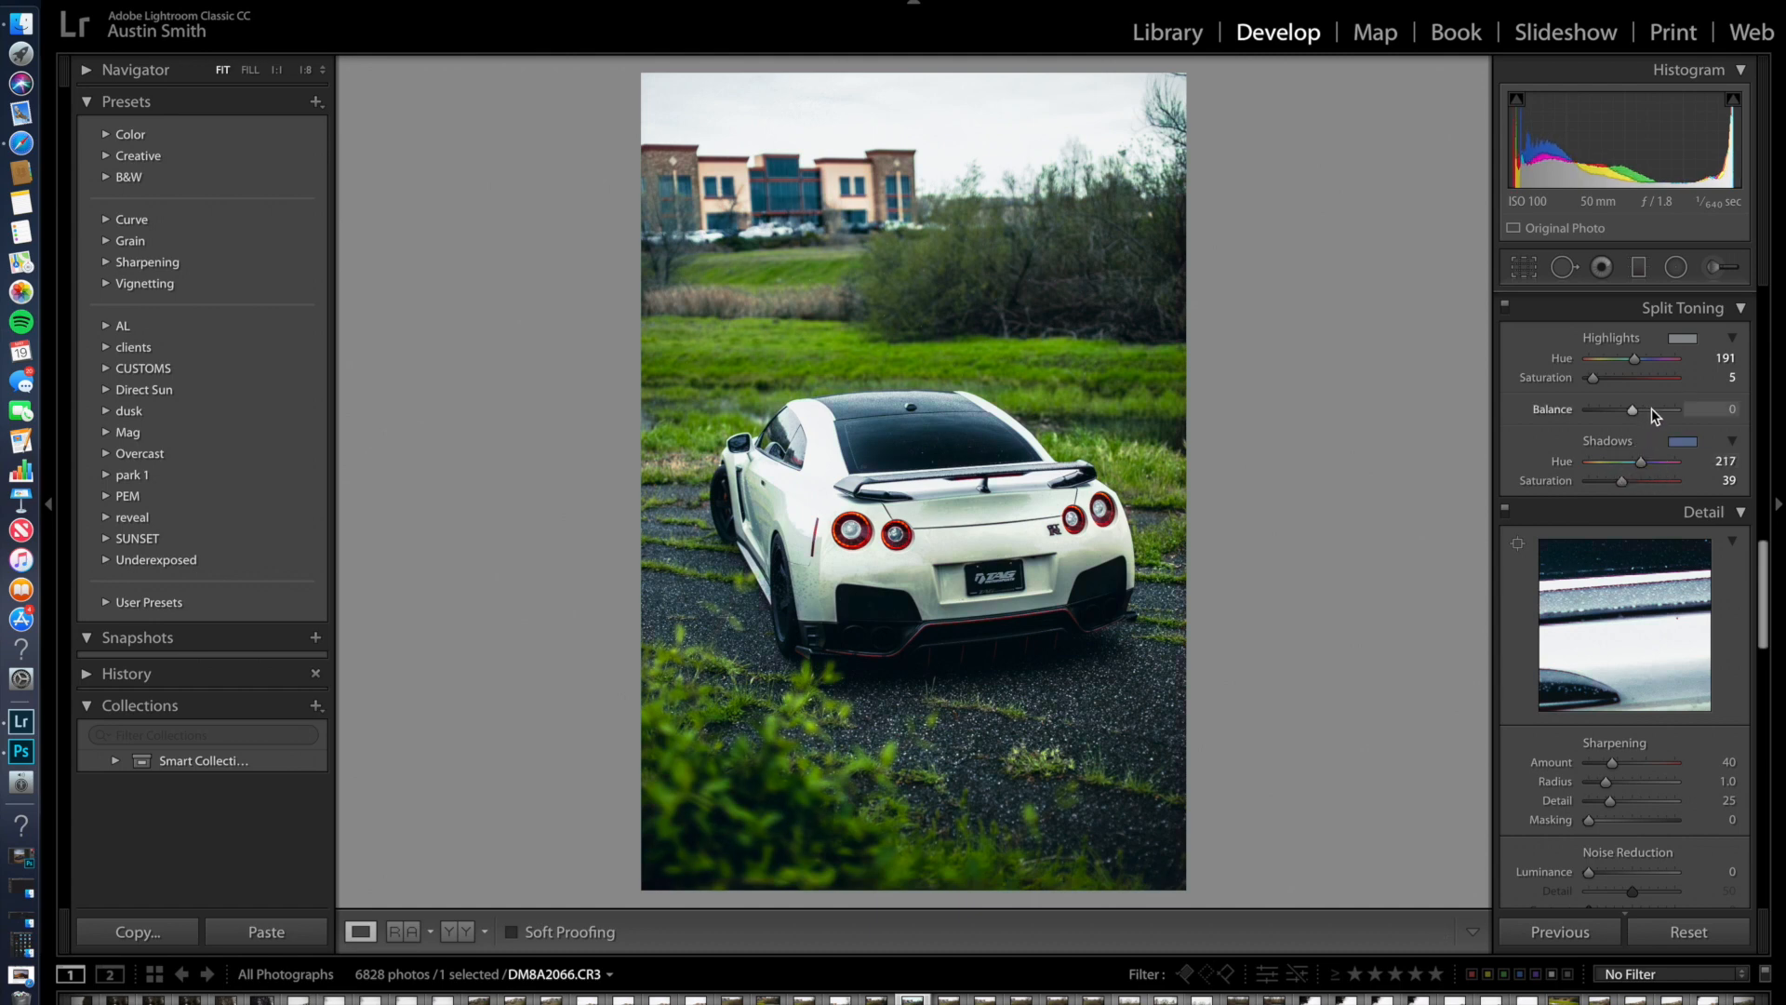
pyautogui.moveTo(1654, 410); pyautogui.dragTo(1665, 414)
pyautogui.moveTo(1622, 480); pyautogui.dragTo(1604, 485)
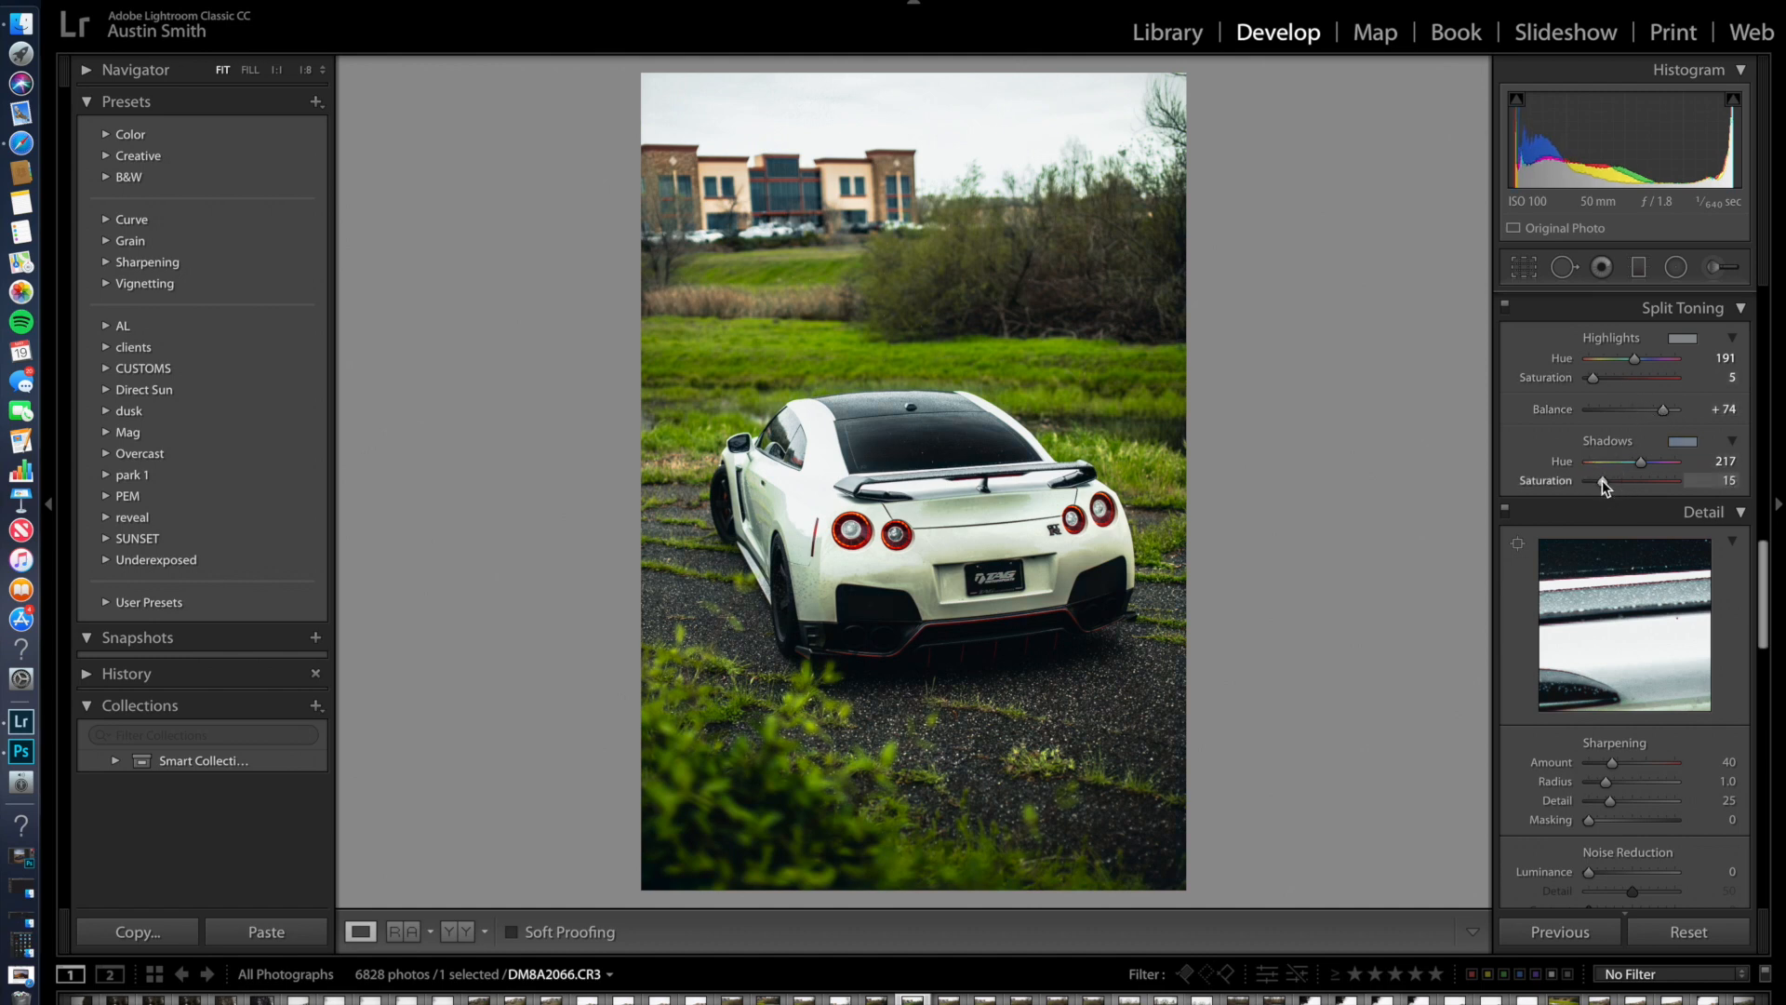
# - Set sharpening to amount 95, radius 1.4, detail 32 and masking 62, and noise reduction to luminance 21 and contrast 19
pyautogui.scroll(-5, 1602, 480)
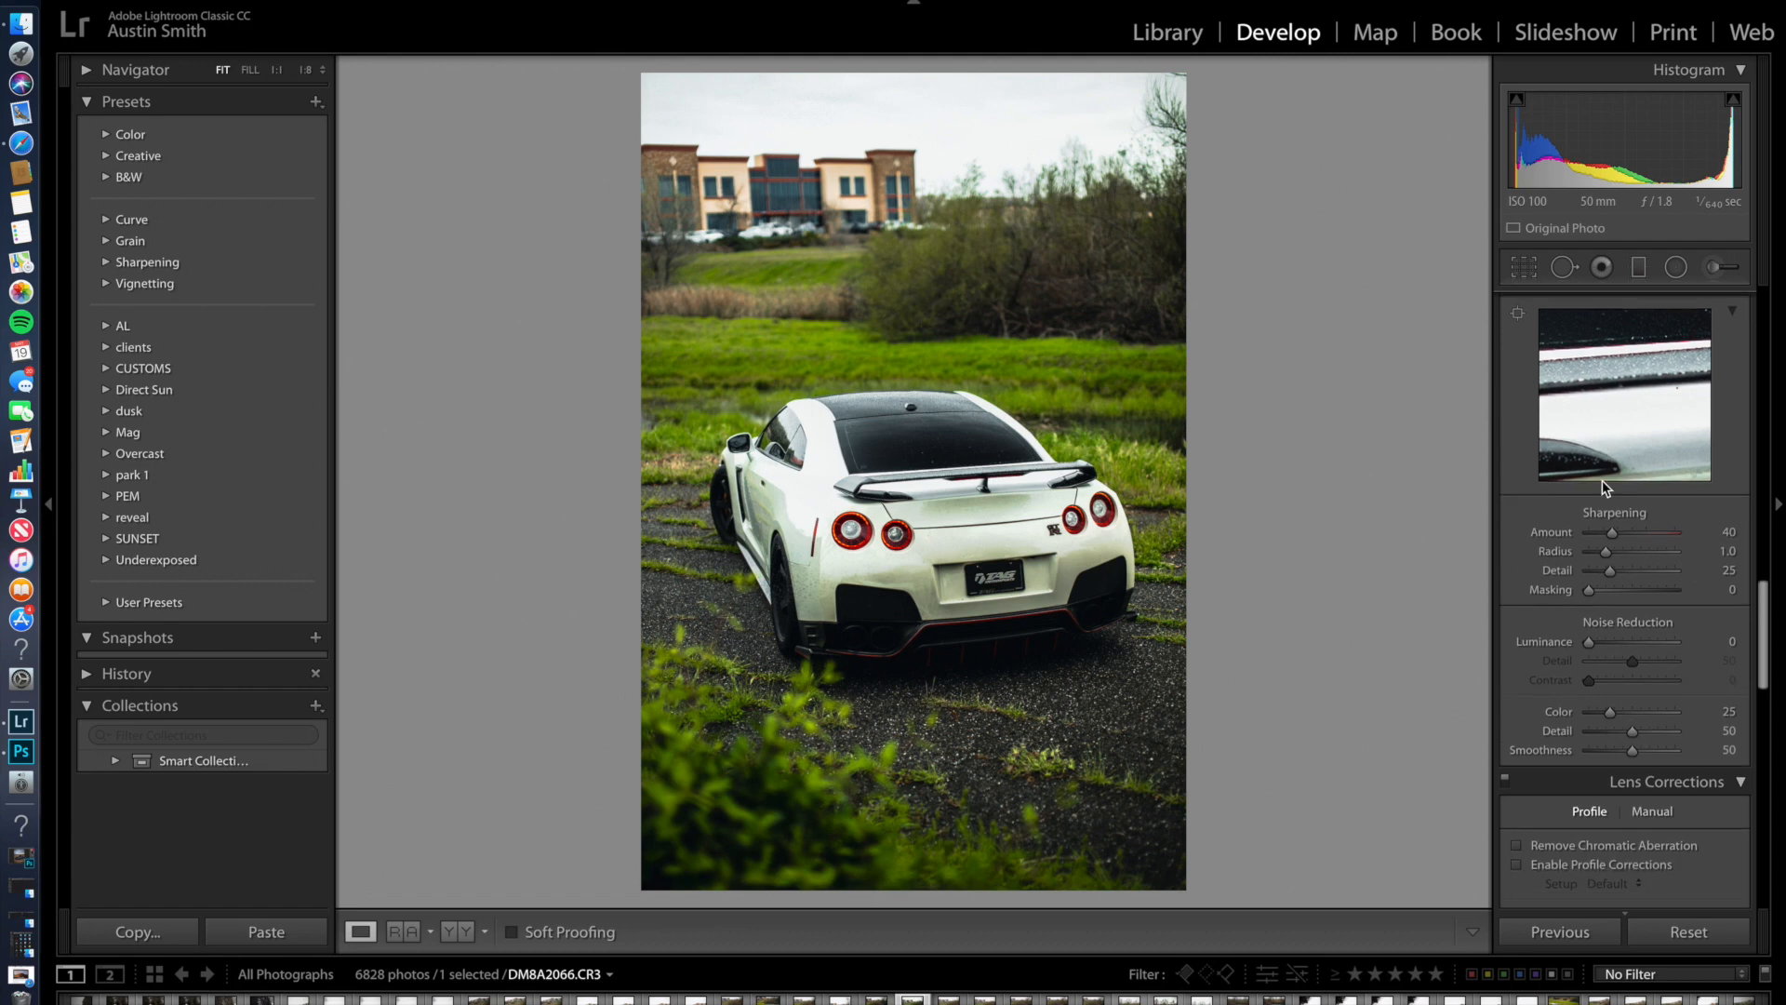
pyautogui.scroll(-6, 1602, 483)
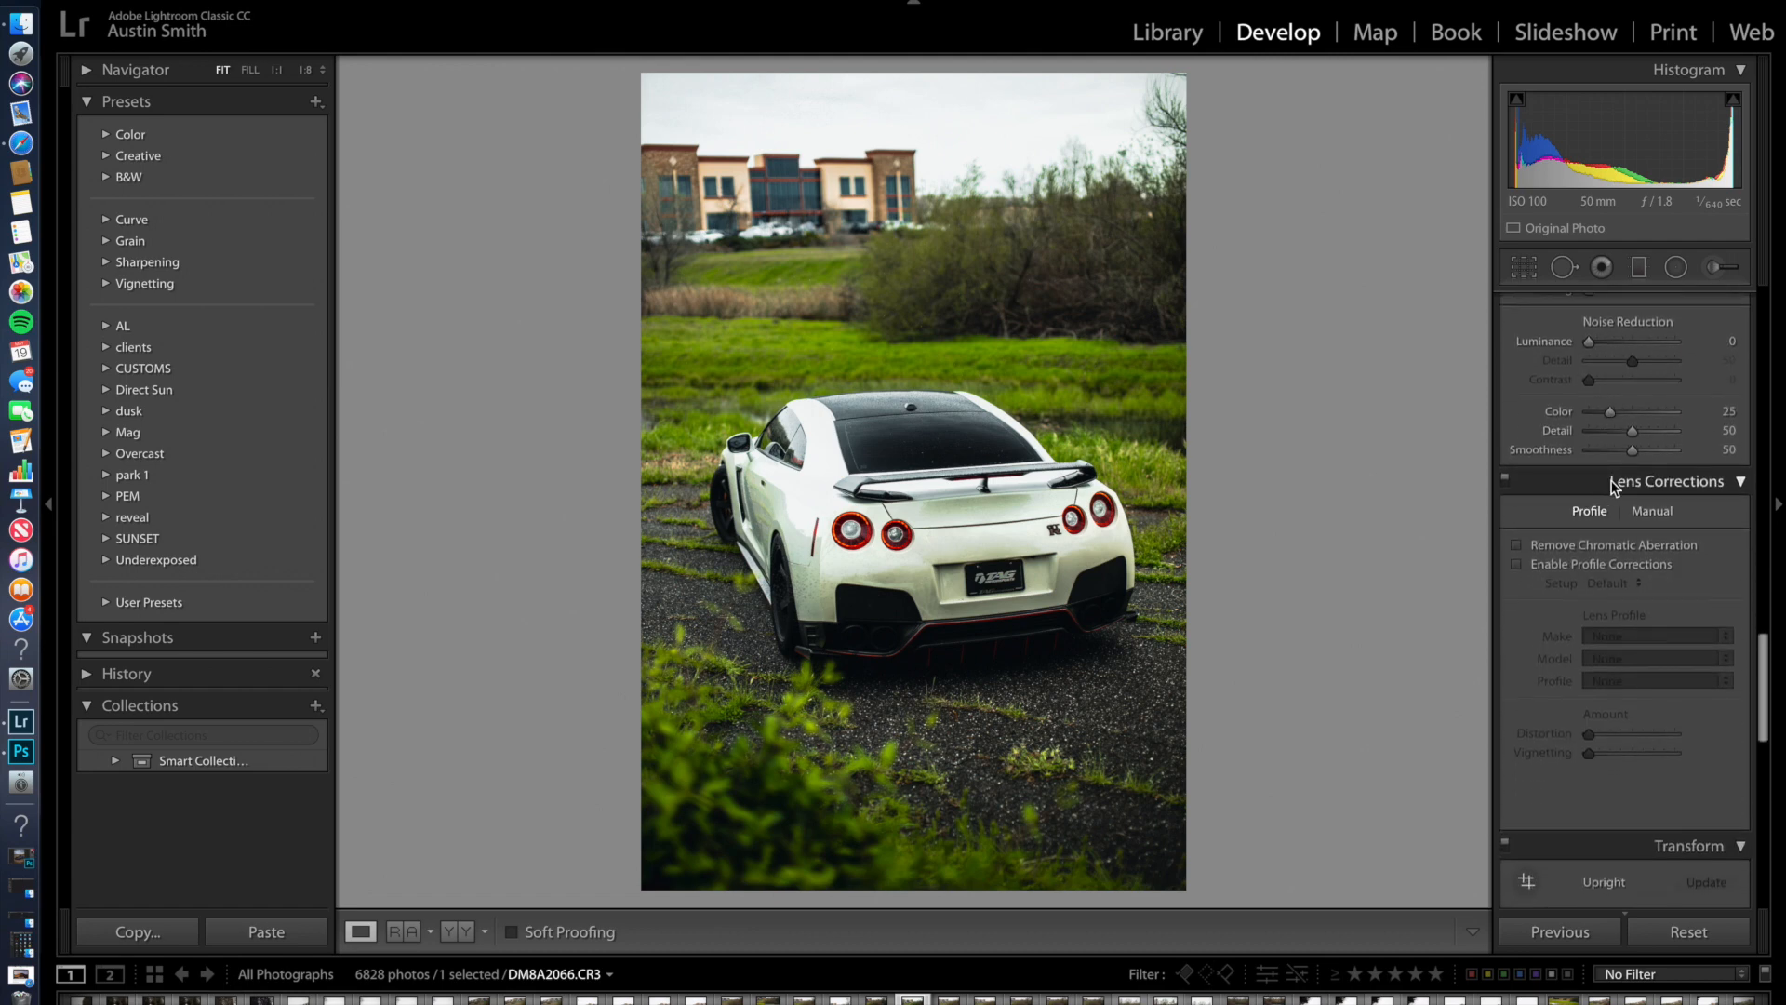
pyautogui.scroll(3, 1645, 447)
pyautogui.moveTo(1626, 380); pyautogui.dragTo(1643, 378)
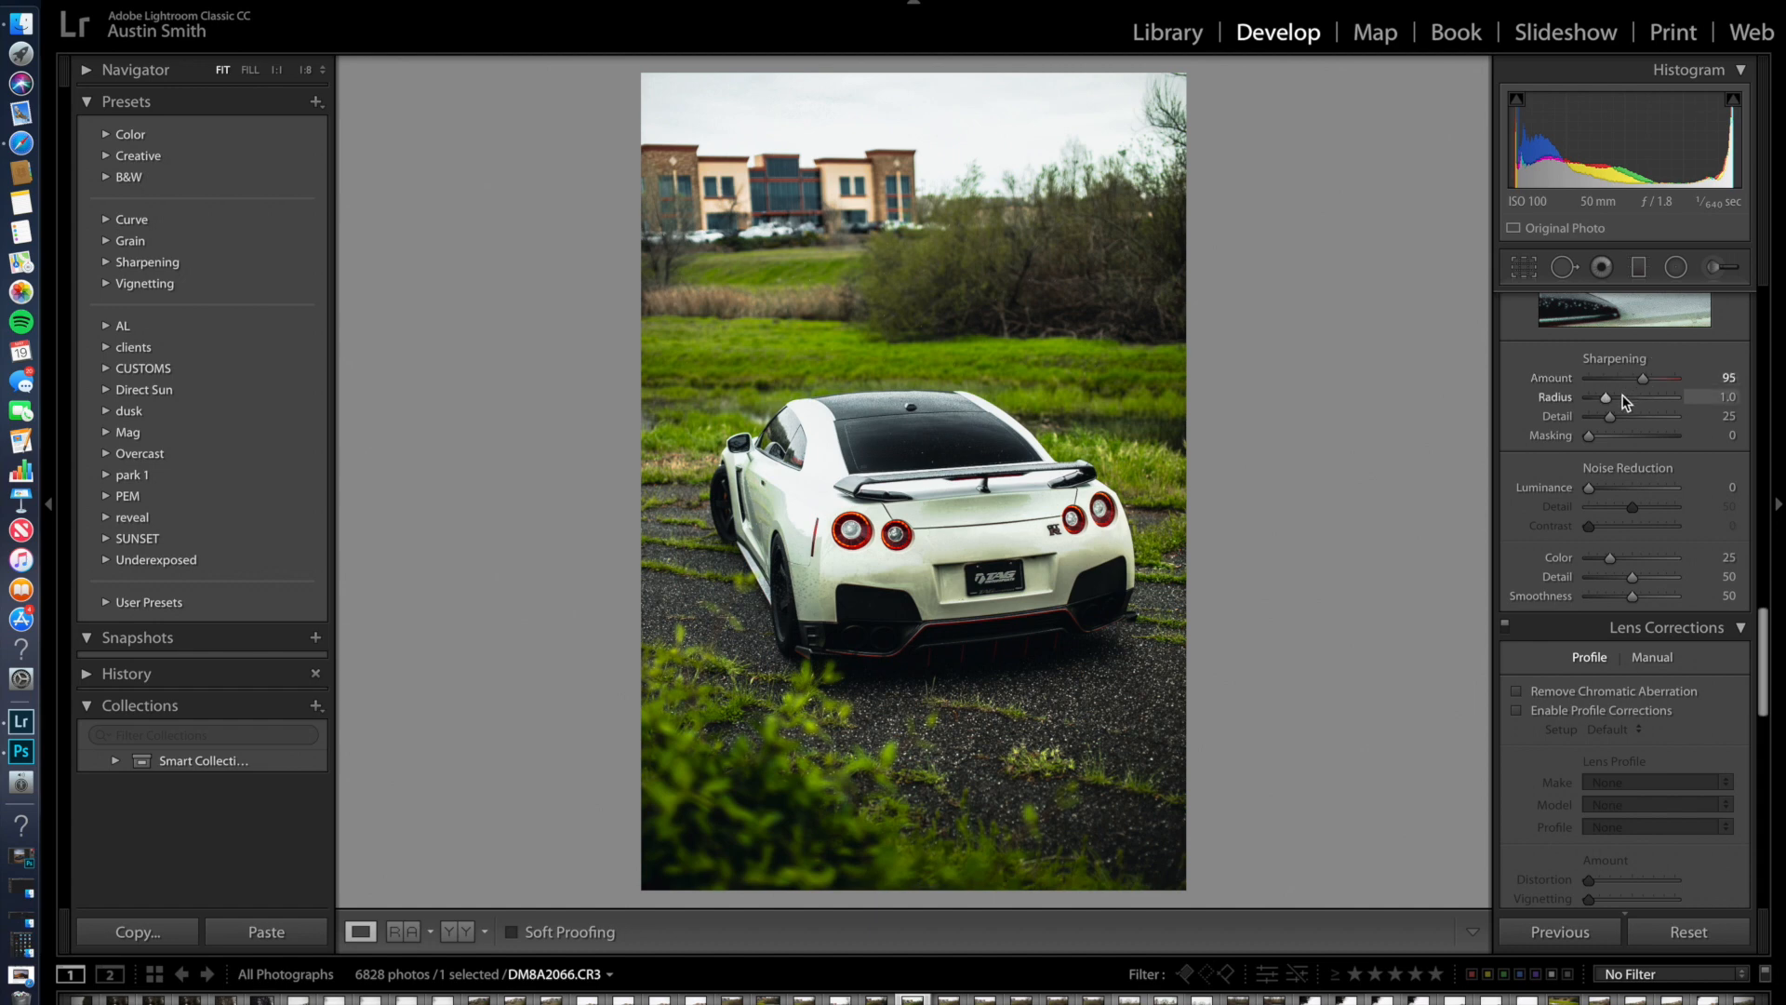
pyautogui.moveTo(1611, 400); pyautogui.dragTo(1605, 525)
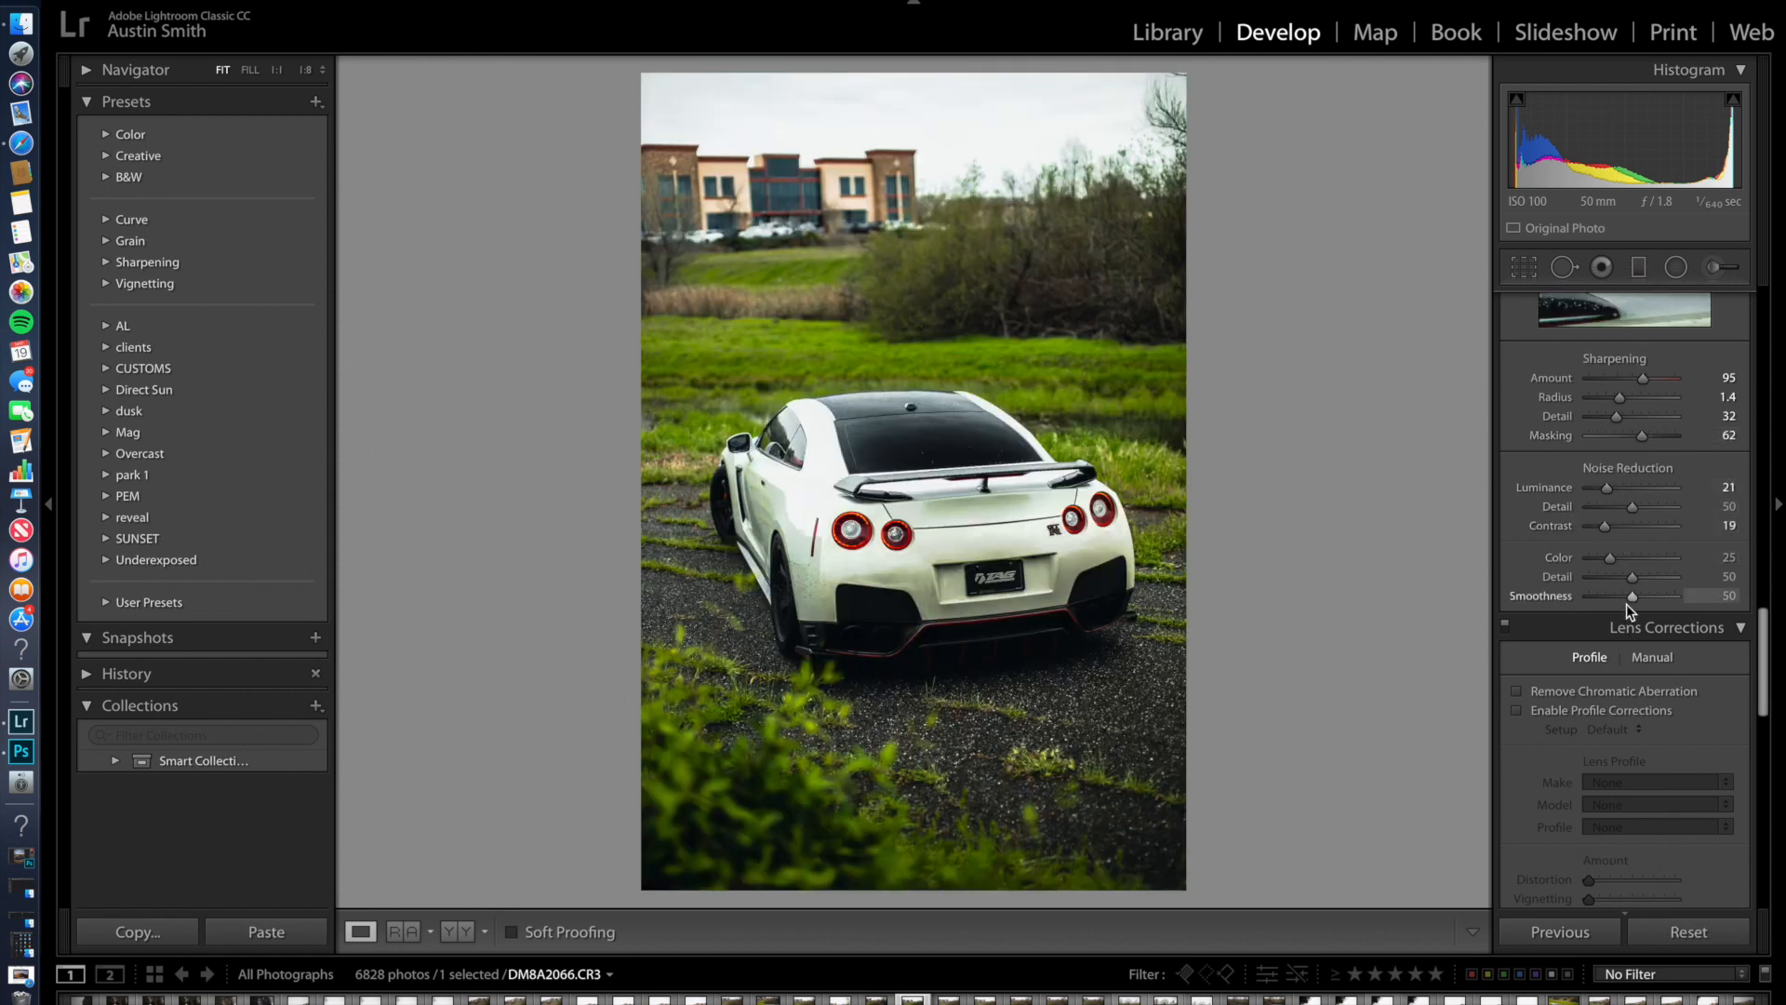
# - Add a subtle post-crop vignette with an amount of −6
pyautogui.scroll(-3, 1627, 605)
pyautogui.scroll(-5, 1582, 549)
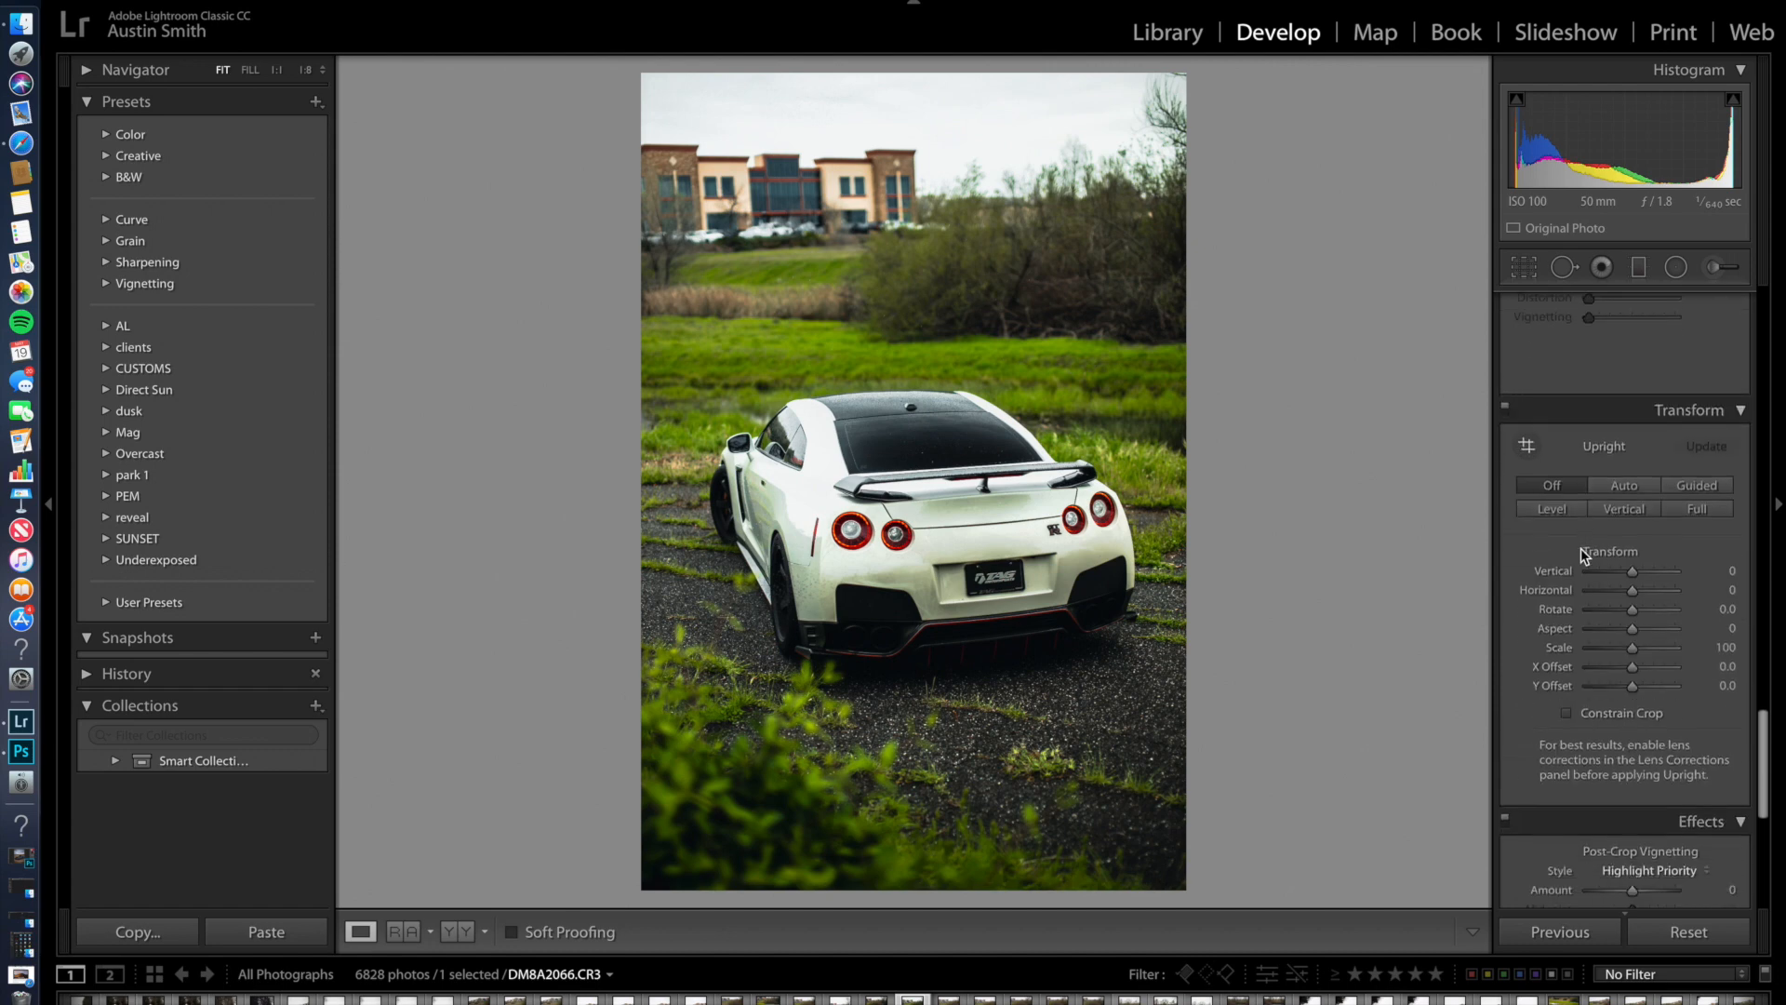
pyautogui.scroll(-5, 1582, 549)
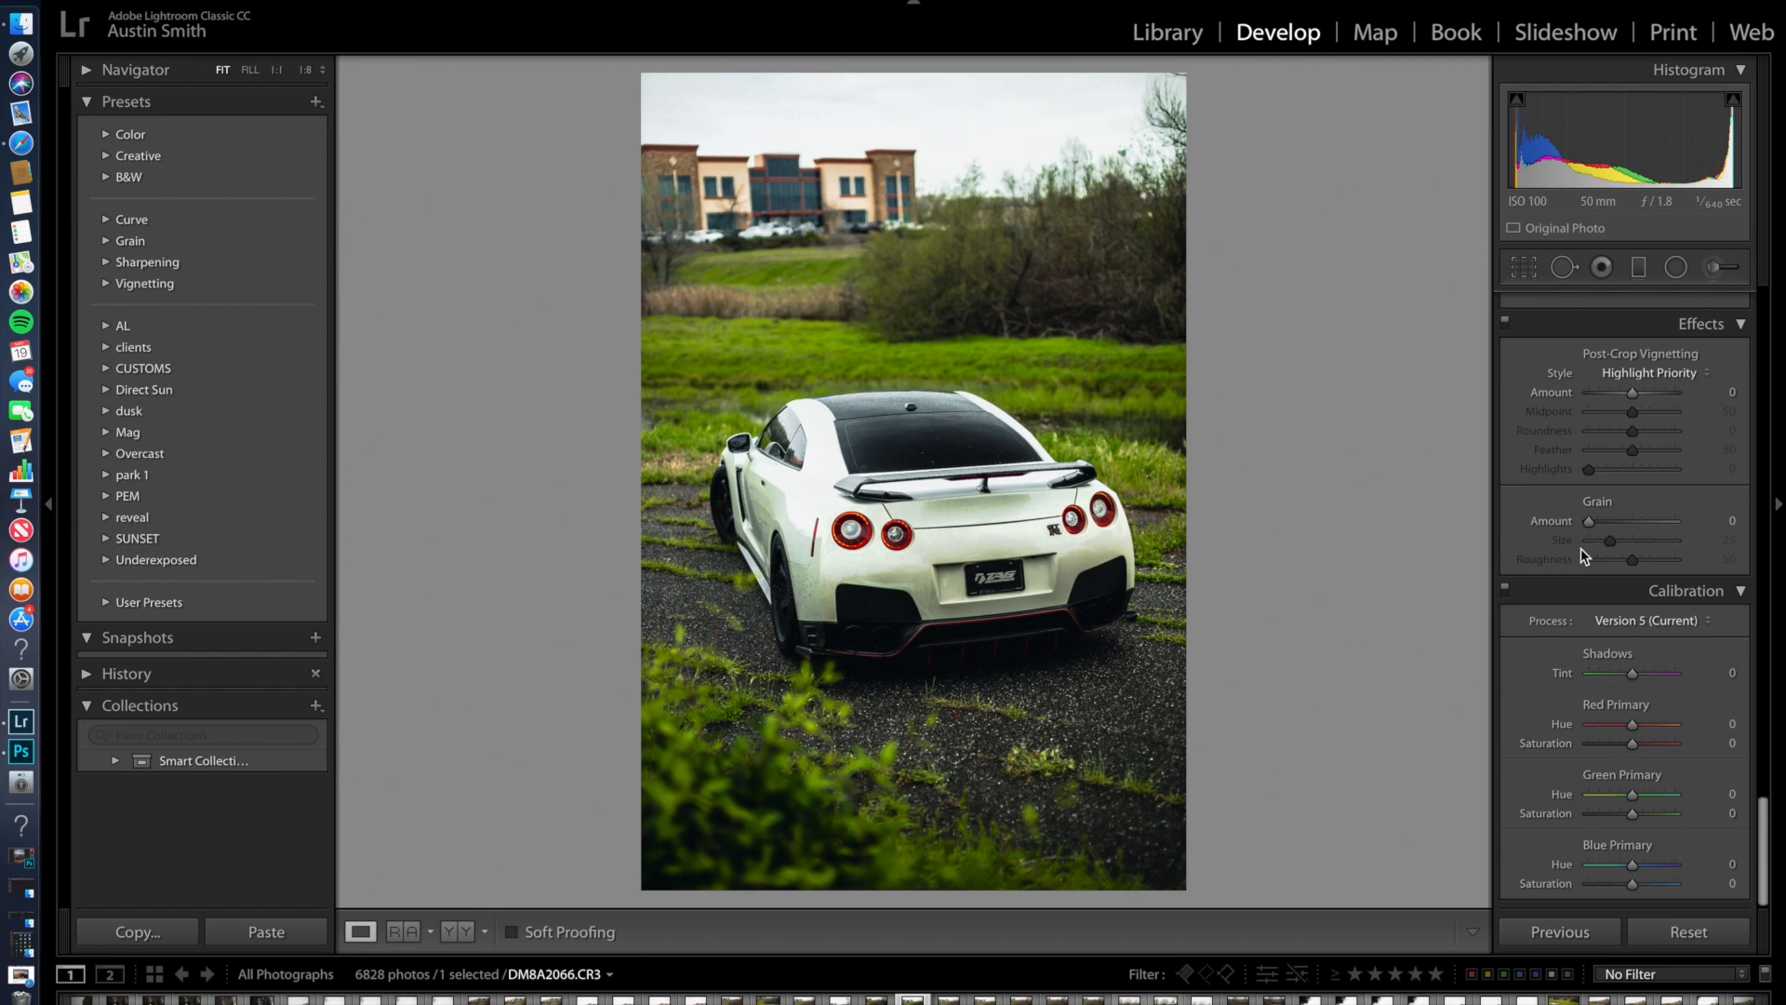
pyautogui.moveTo(1634, 395); pyautogui.dragTo(1633, 398)
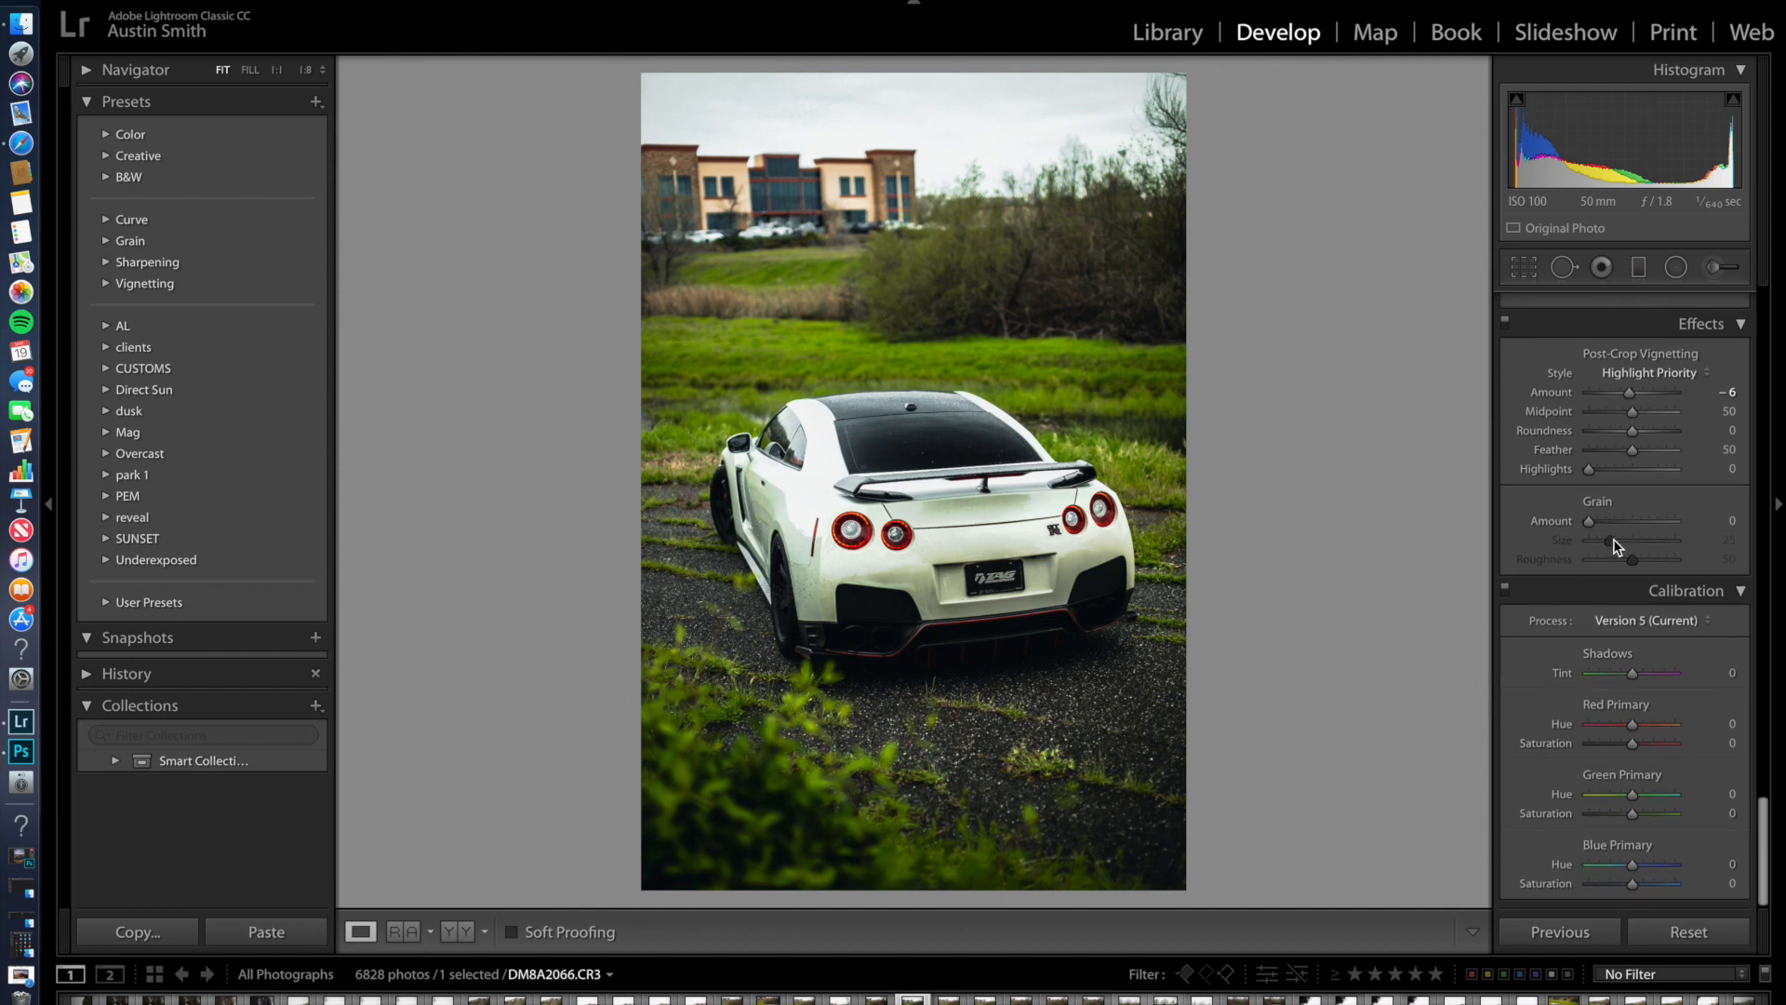
# - Calibrate the colors with shadows tint +28, green primary saturation +5 and blue primary hue +7
pyautogui.moveTo(1633, 678); pyautogui.dragTo(1645, 686)
pyautogui.moveTo(1633, 812); pyautogui.dragTo(1637, 809)
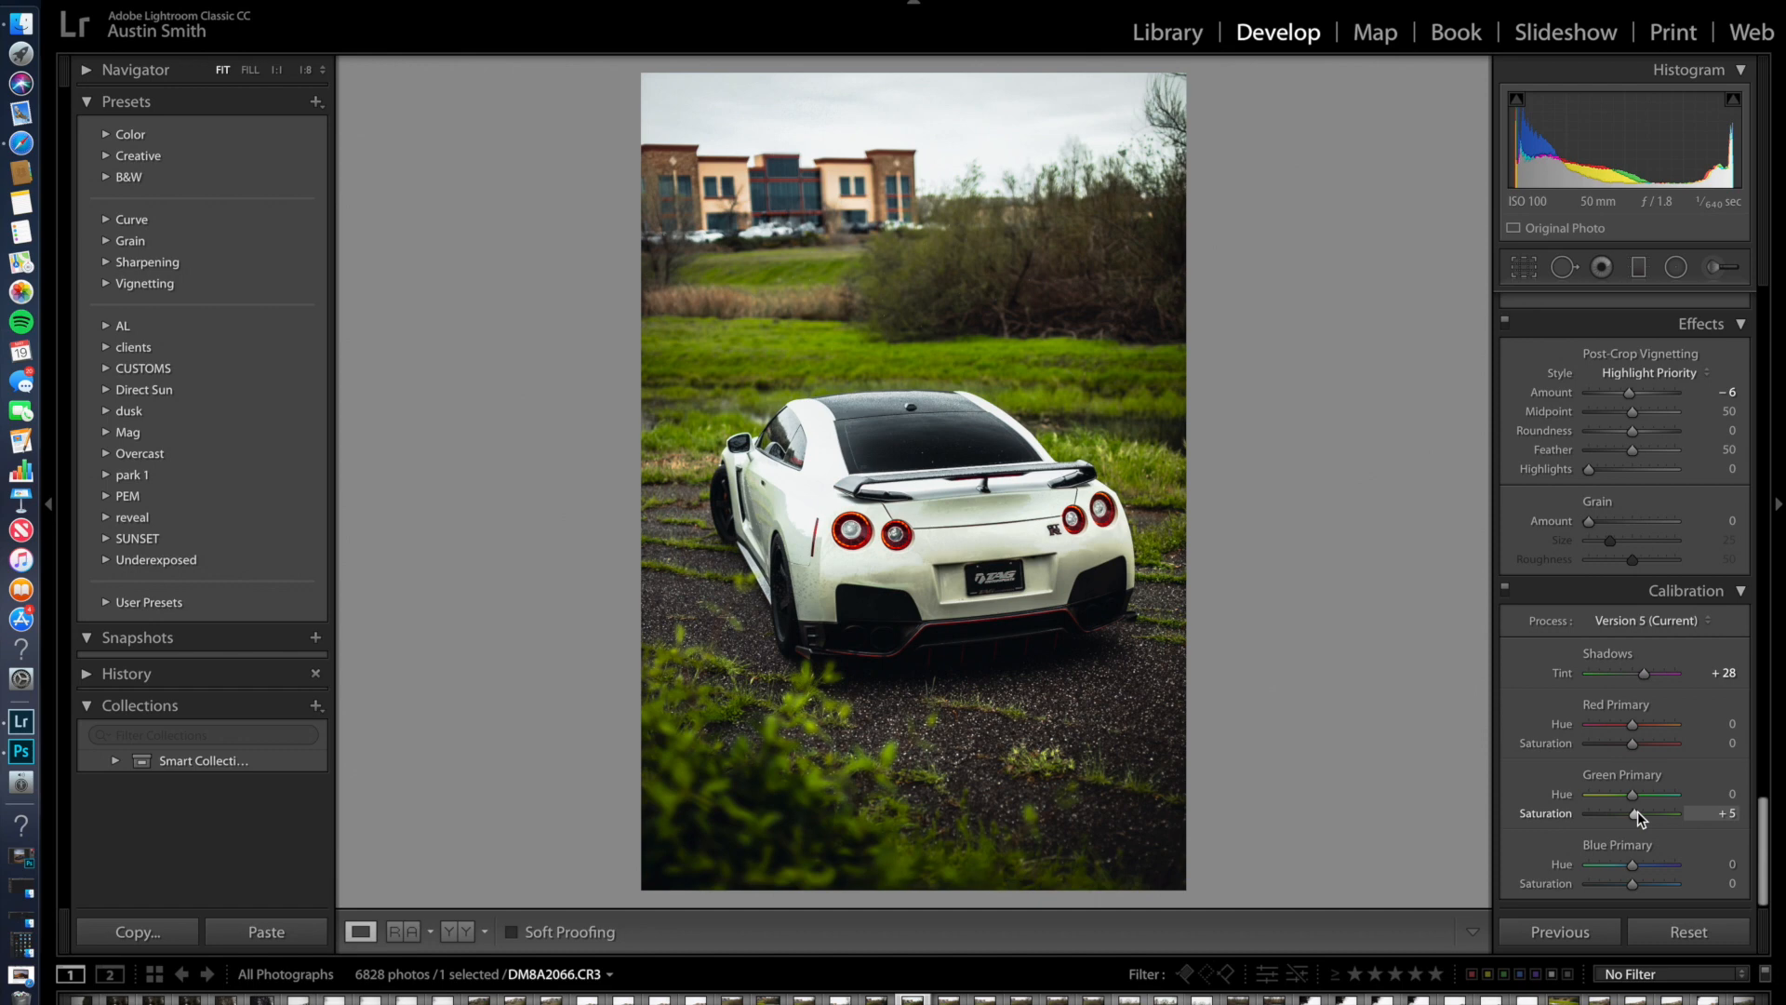
pyautogui.moveTo(1634, 865); pyautogui.dragTo(1638, 873)
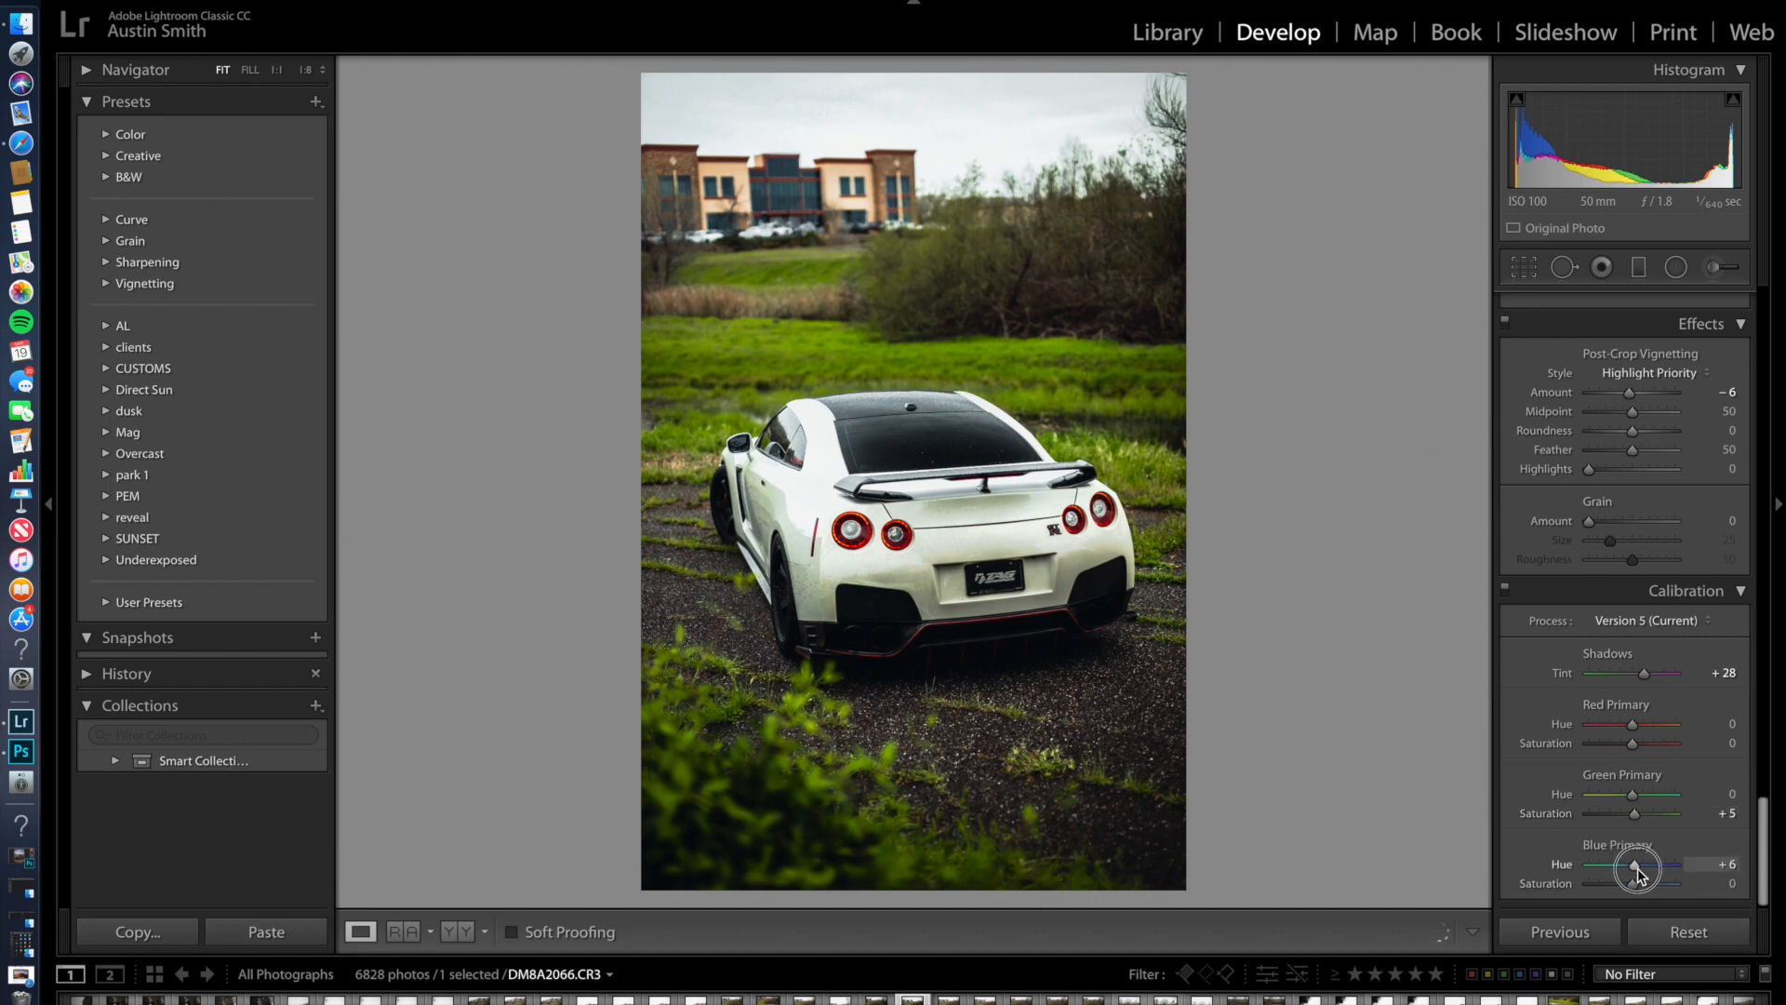
# - Compare the graded photo with its unedited version, checking the car and its surroundings
pyautogui.press('\\')
pyautogui.press('\\')
pyautogui.press('\\')
pyautogui.press('\\')
pyautogui.moveTo(924, 538); pyautogui.dragTo(1047, 417)
pyautogui.moveTo(652, 503); pyautogui.dragTo(840, 542)
pyautogui.click(840, 542)
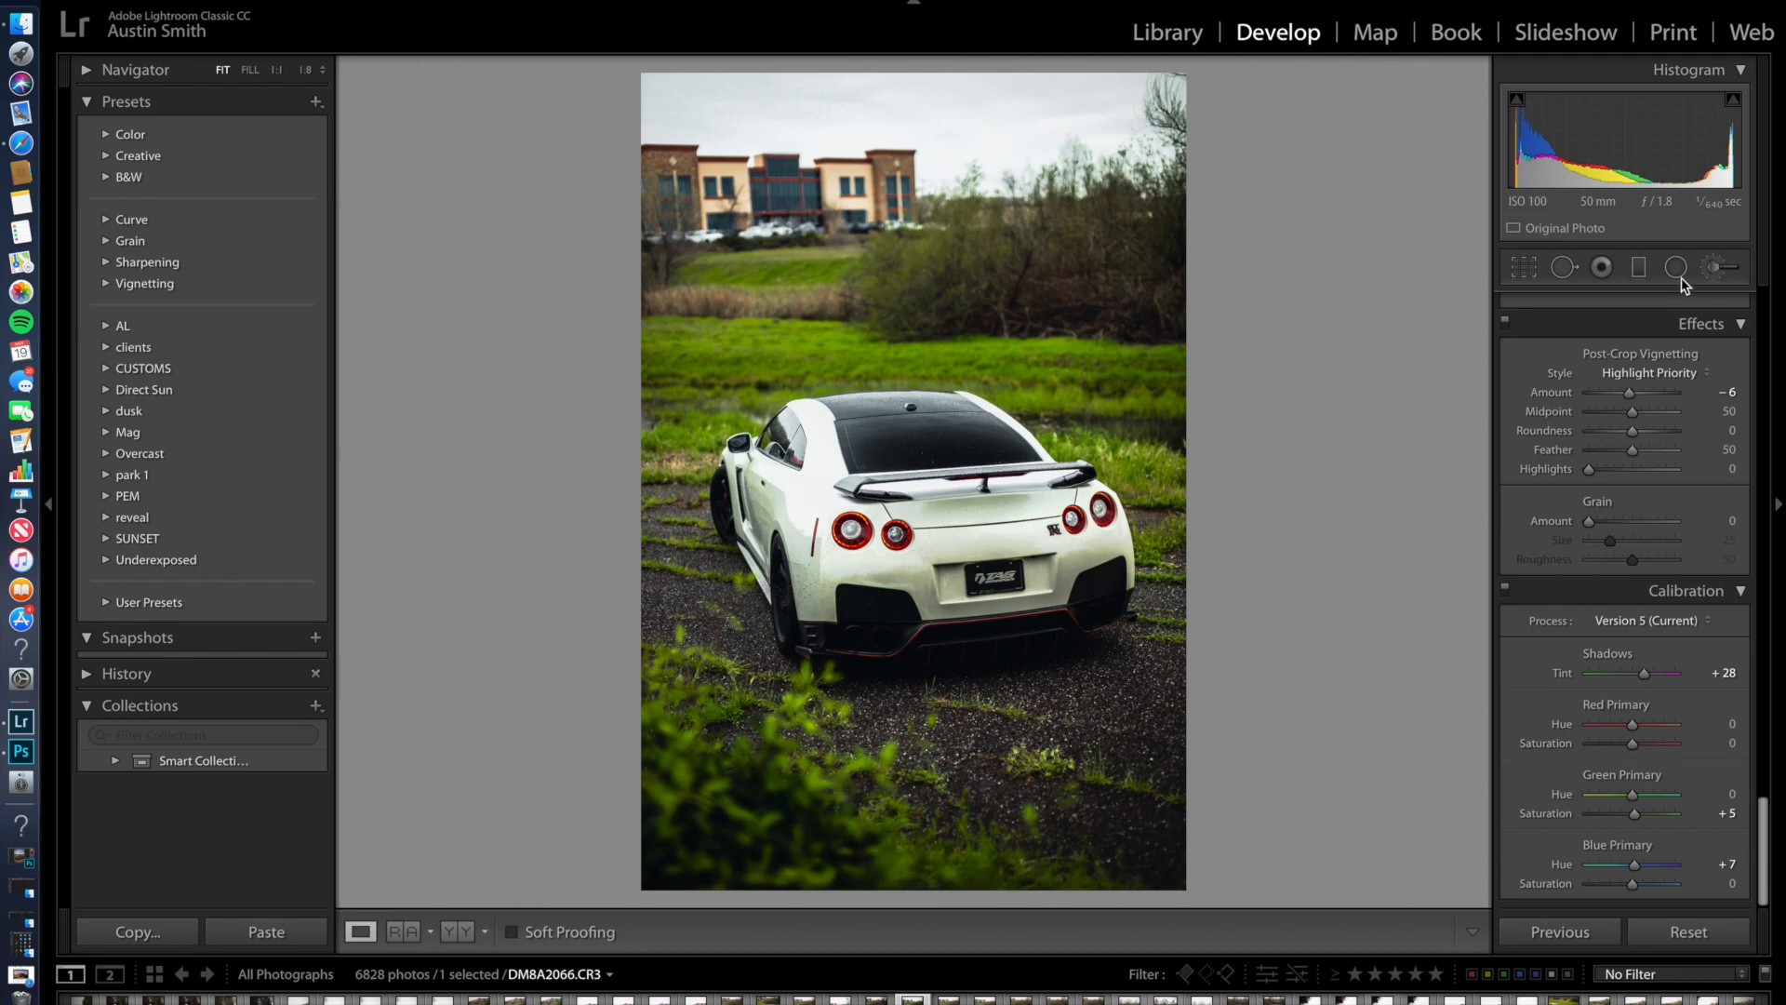
pyautogui.press('\\')
pyautogui.click(940, 650)
pyautogui.click(940, 651)
pyautogui.press('\\')
# - Set up an adjustment brush from the Dodge (Lighten) preset with shadows 19, whites 30 and brush size 3.0
pyautogui.click(1716, 267)
pyautogui.click(1629, 354)
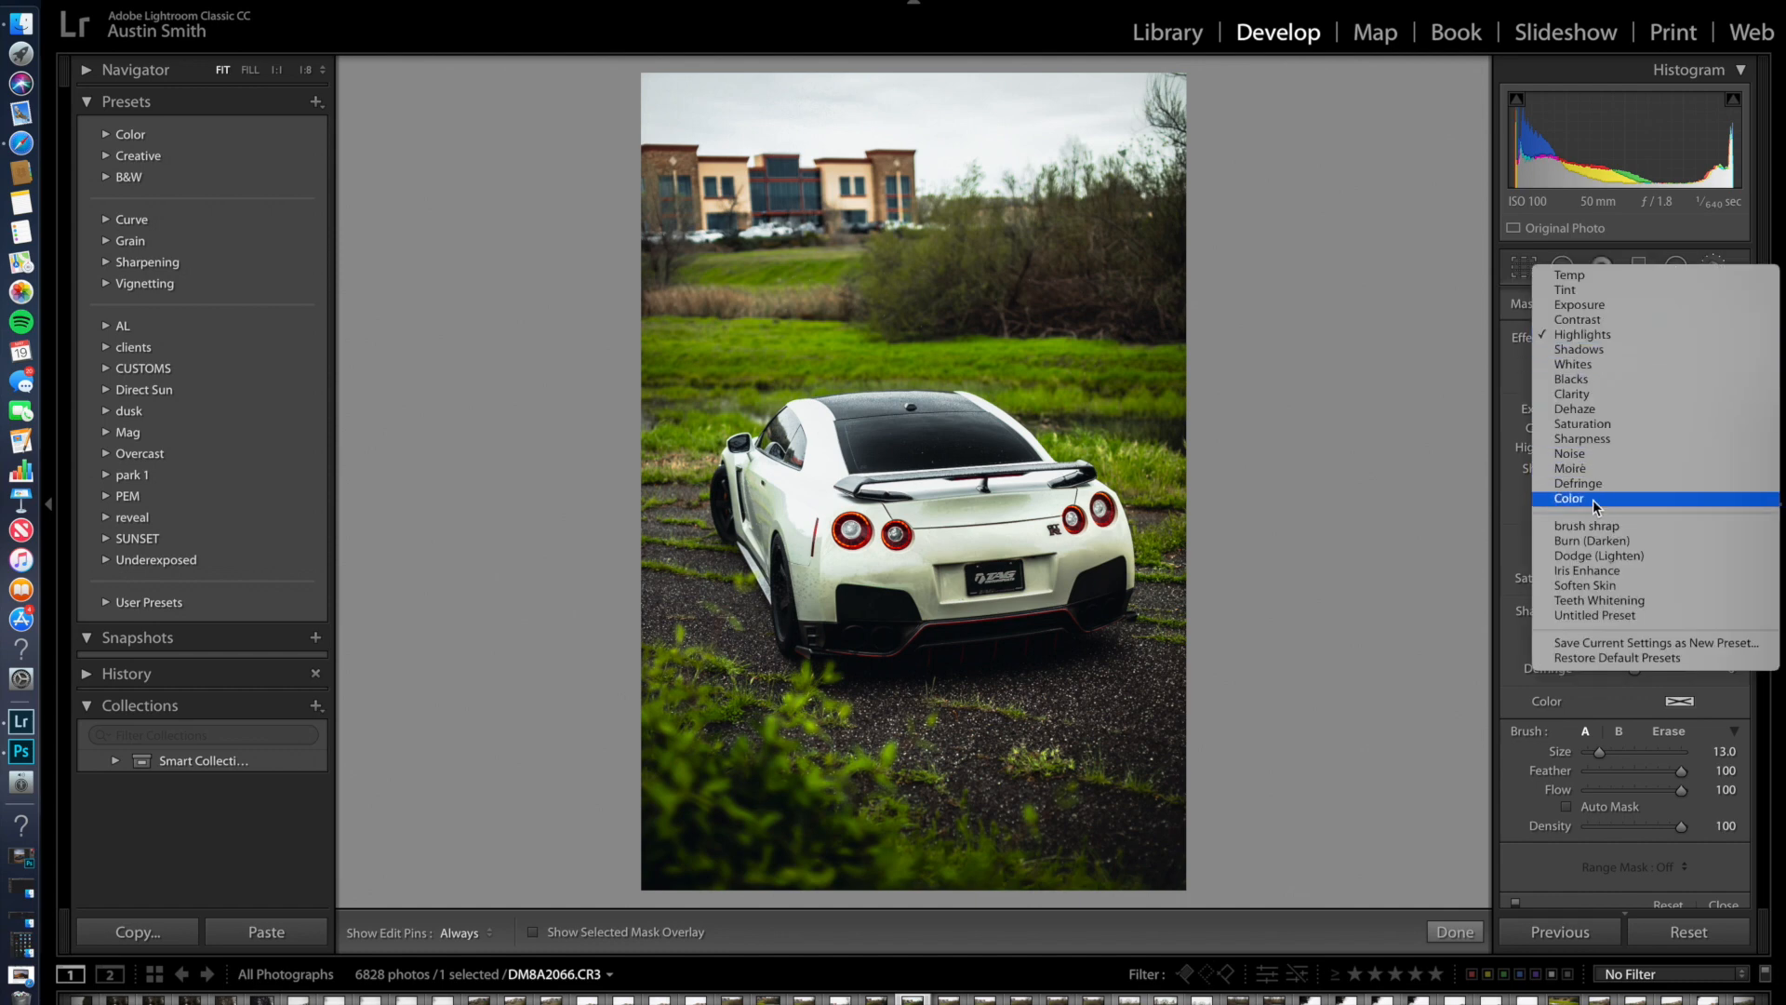
pyautogui.click(1637, 558)
pyautogui.click(1648, 484)
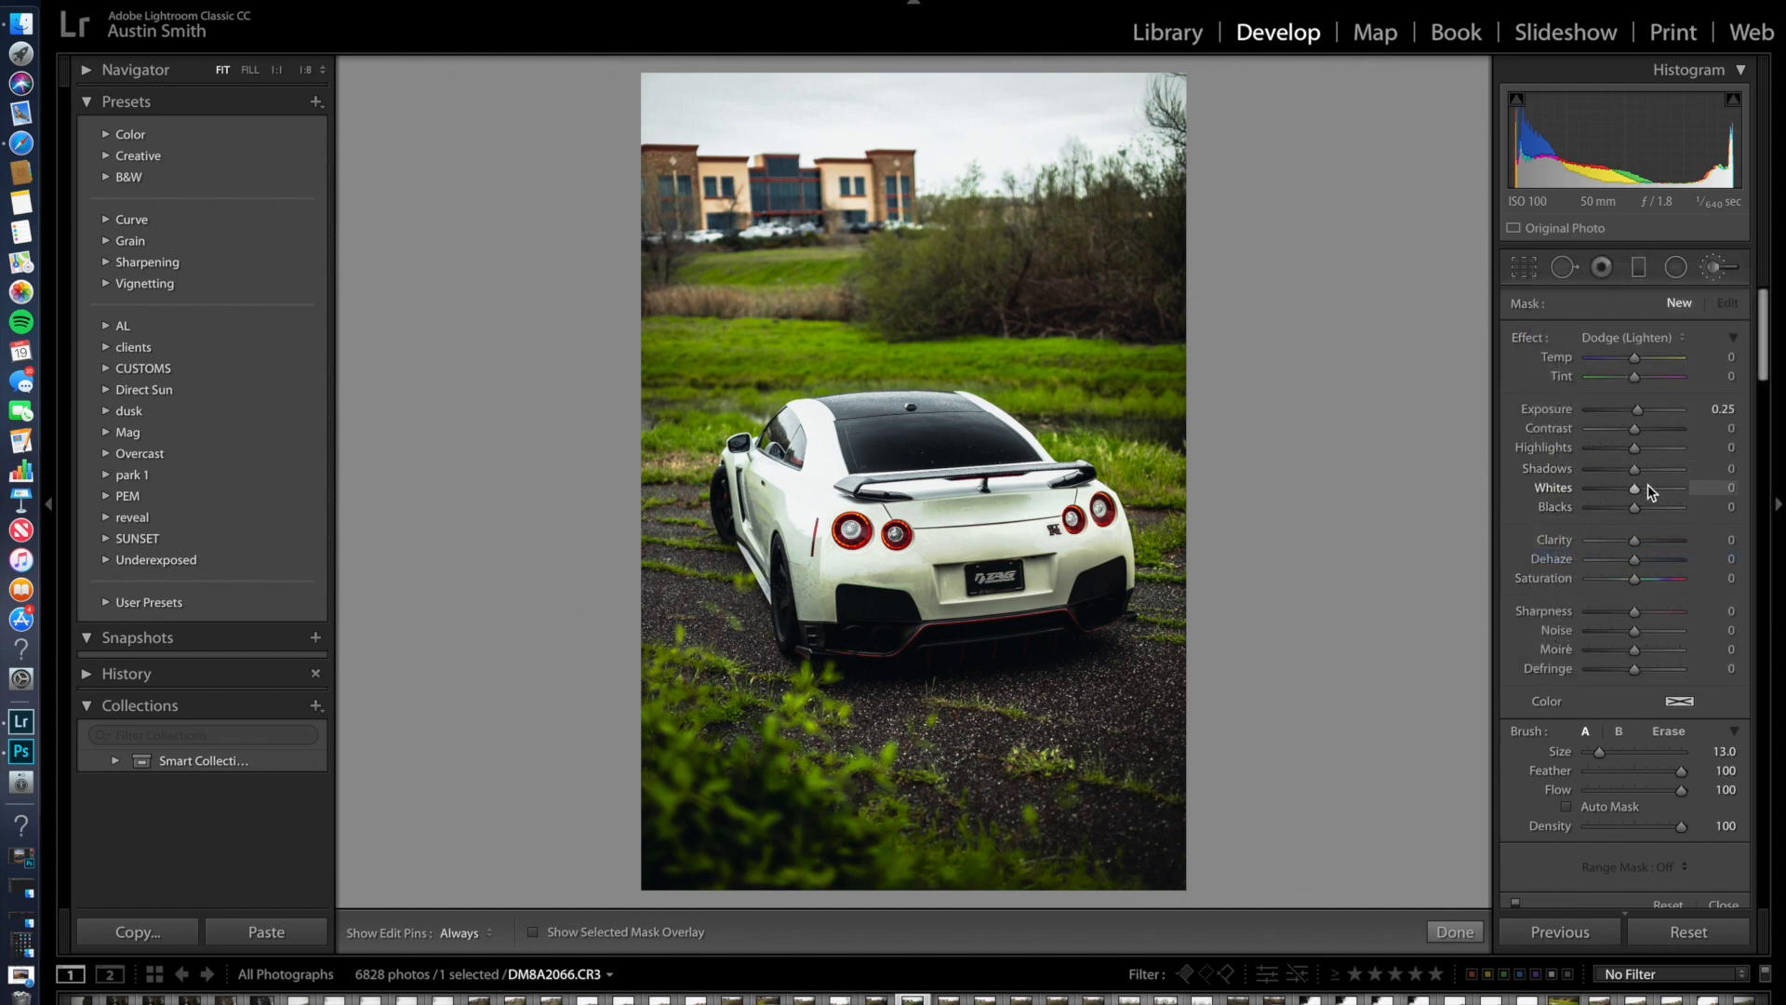
pyautogui.moveTo(1648, 468); pyautogui.dragTo(1643, 472)
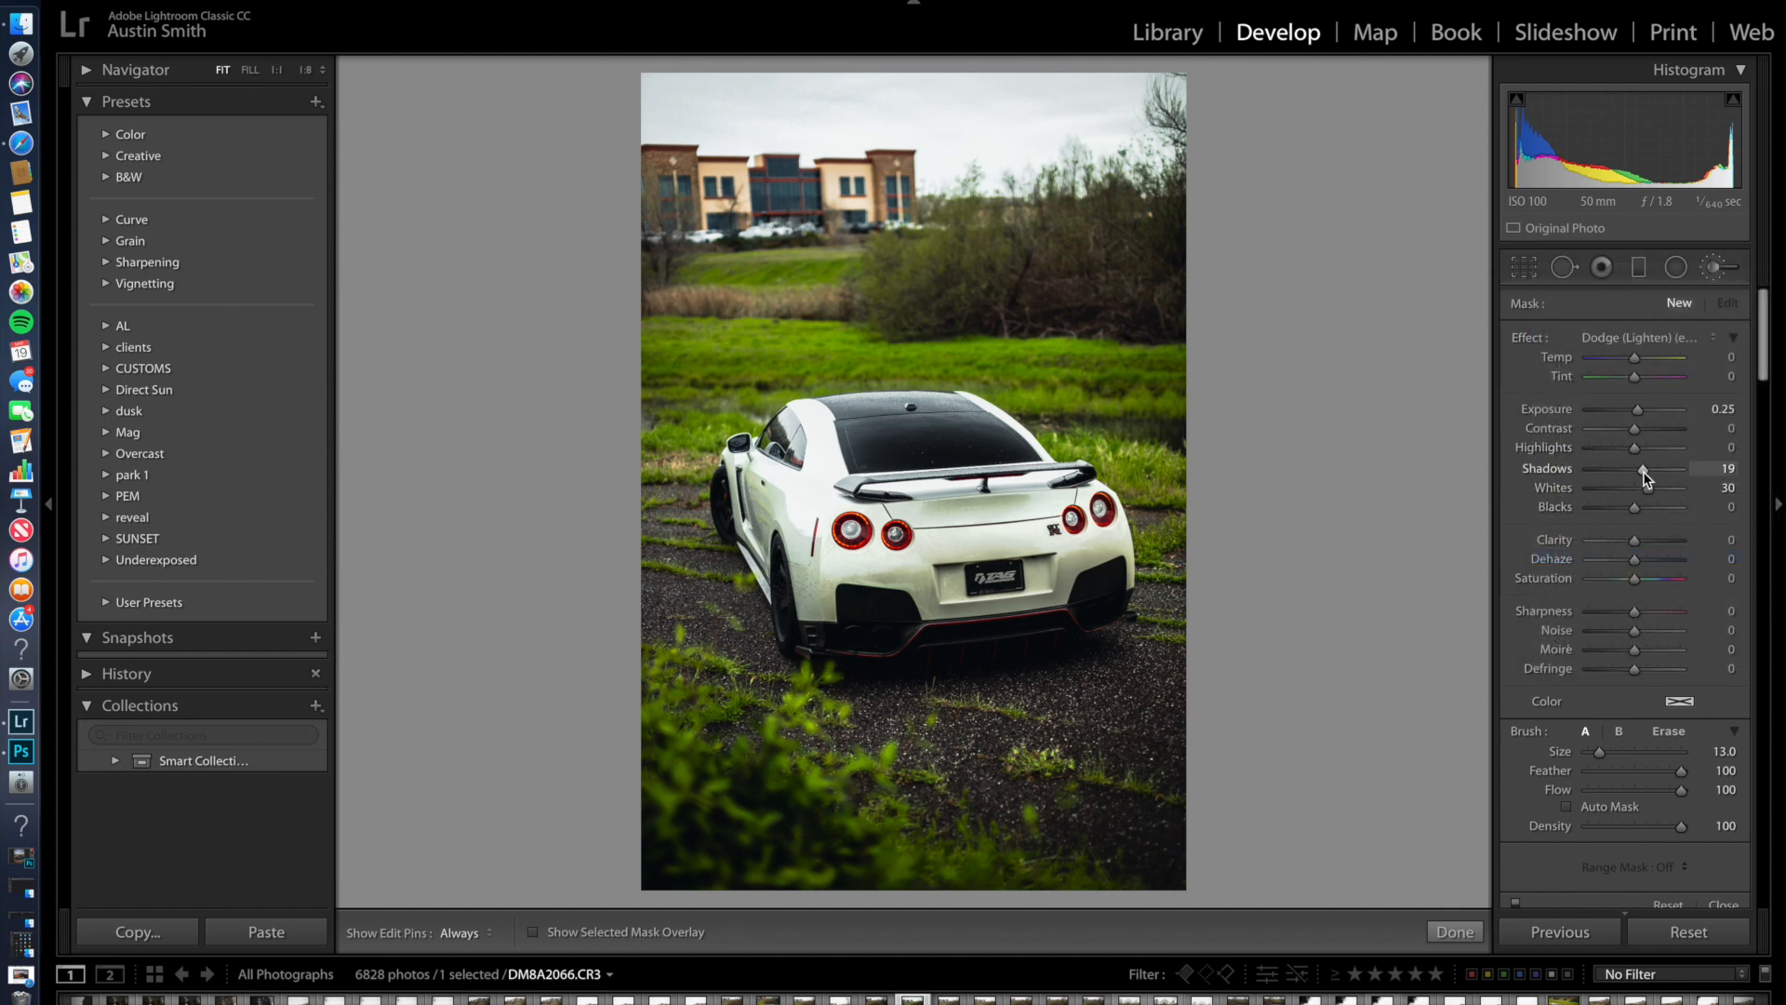
pyautogui.scroll(-5, 895, 546)
pyautogui.scroll(-2, 895, 546)
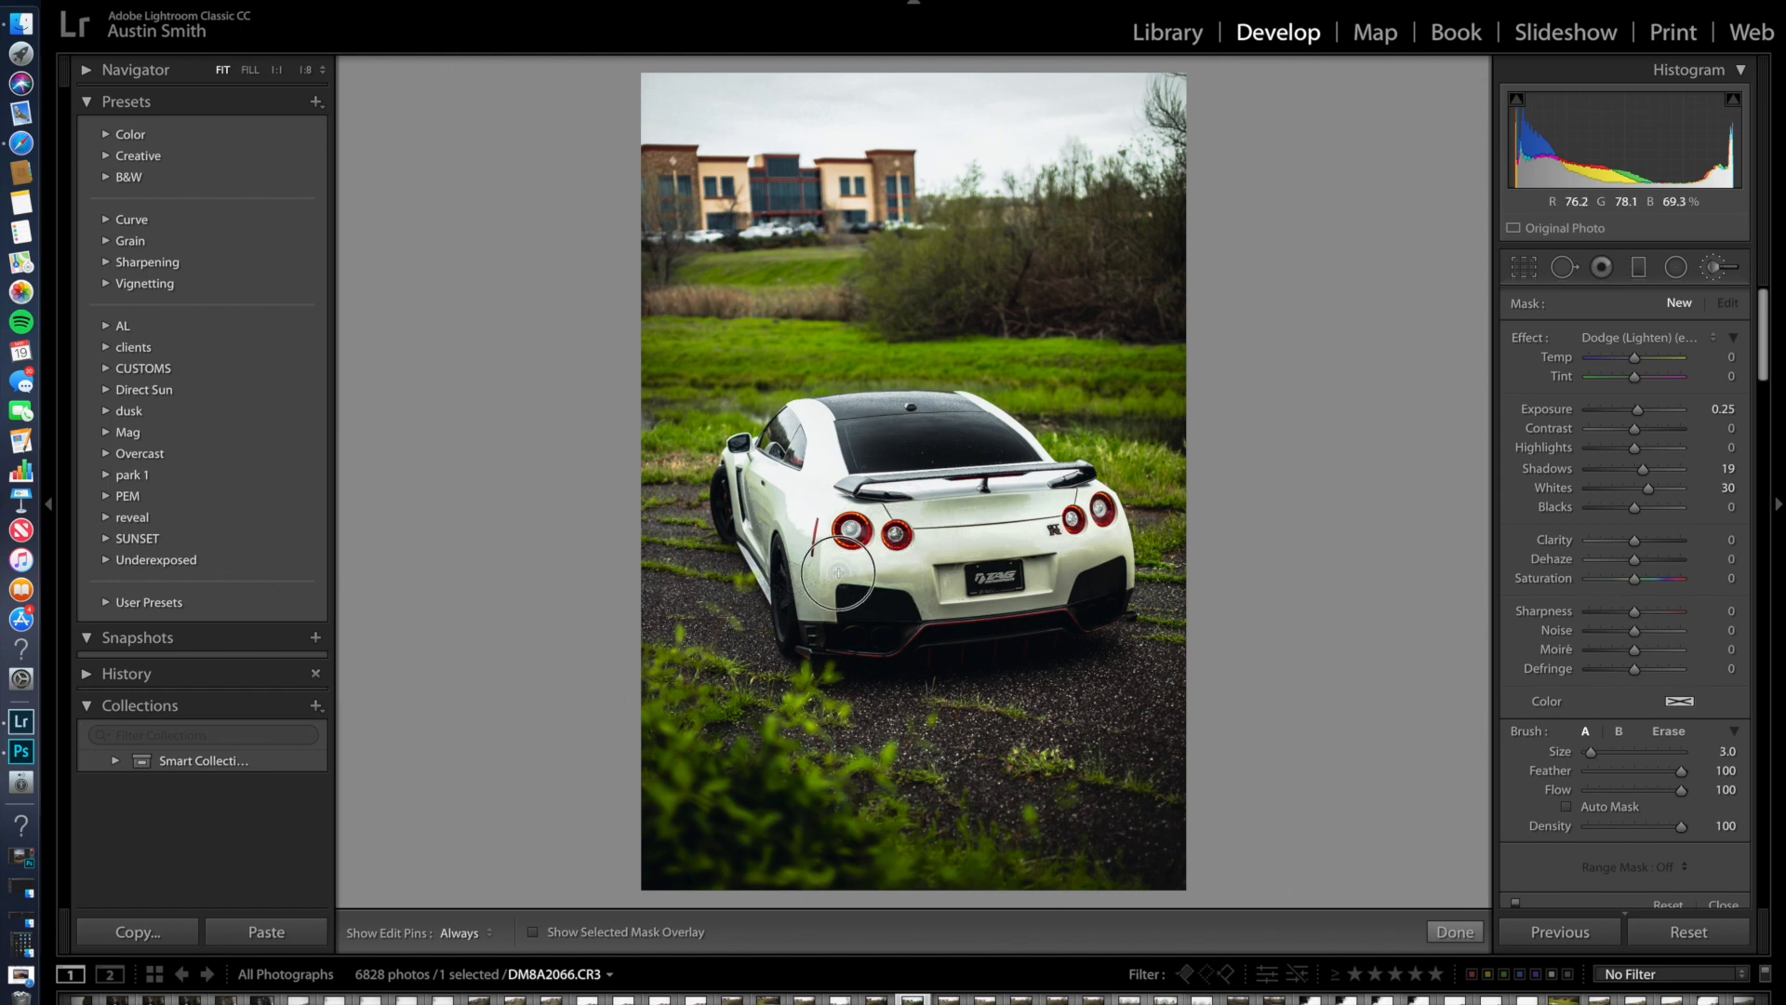
# - Brush over the car's white rear bodywork and tune the mask to exposure 0.14, highlights −20 and saturation −33
pyautogui.press('h')
pyautogui.moveTo(918, 591)
pyautogui.mouseDown()
pyautogui.moveTo(1014, 542)
pyautogui.moveTo(895, 553)
pyautogui.moveTo(1022, 529)
pyautogui.moveTo(933, 522)
pyautogui.moveTo(1004, 506)
pyautogui.moveTo(870, 511)
pyautogui.moveTo(1060, 490)
pyautogui.moveTo(983, 504)
pyautogui.moveTo(1058, 507)
pyautogui.moveTo(1025, 536)
pyautogui.moveTo(1101, 539)
pyautogui.moveTo(1043, 570)
pyautogui.moveTo(1123, 554)
pyautogui.moveTo(1101, 488)
pyautogui.moveTo(1092, 556)
pyautogui.moveTo(1037, 570)
pyautogui.moveTo(1098, 568)
pyautogui.moveTo(983, 603)
pyautogui.moveTo(1061, 603)
pyautogui.moveTo(970, 617)
pyautogui.moveTo(1074, 588)
pyautogui.moveTo(807, 608)
pyautogui.moveTo(947, 567)
pyautogui.moveTo(763, 590)
pyautogui.moveTo(797, 600)
pyautogui.moveTo(808, 576)
pyautogui.moveTo(823, 636)
pyautogui.moveTo(786, 558)
pyautogui.moveTo(813, 597)
pyautogui.moveTo(817, 533)
pyautogui.moveTo(809, 610)
pyautogui.moveTo(728, 642)
pyautogui.mouseUp()
pyautogui.click(1672, 733)
pyautogui.click(1608, 452)
pyautogui.moveTo(1585, 450); pyautogui.dragTo(1638, 420)
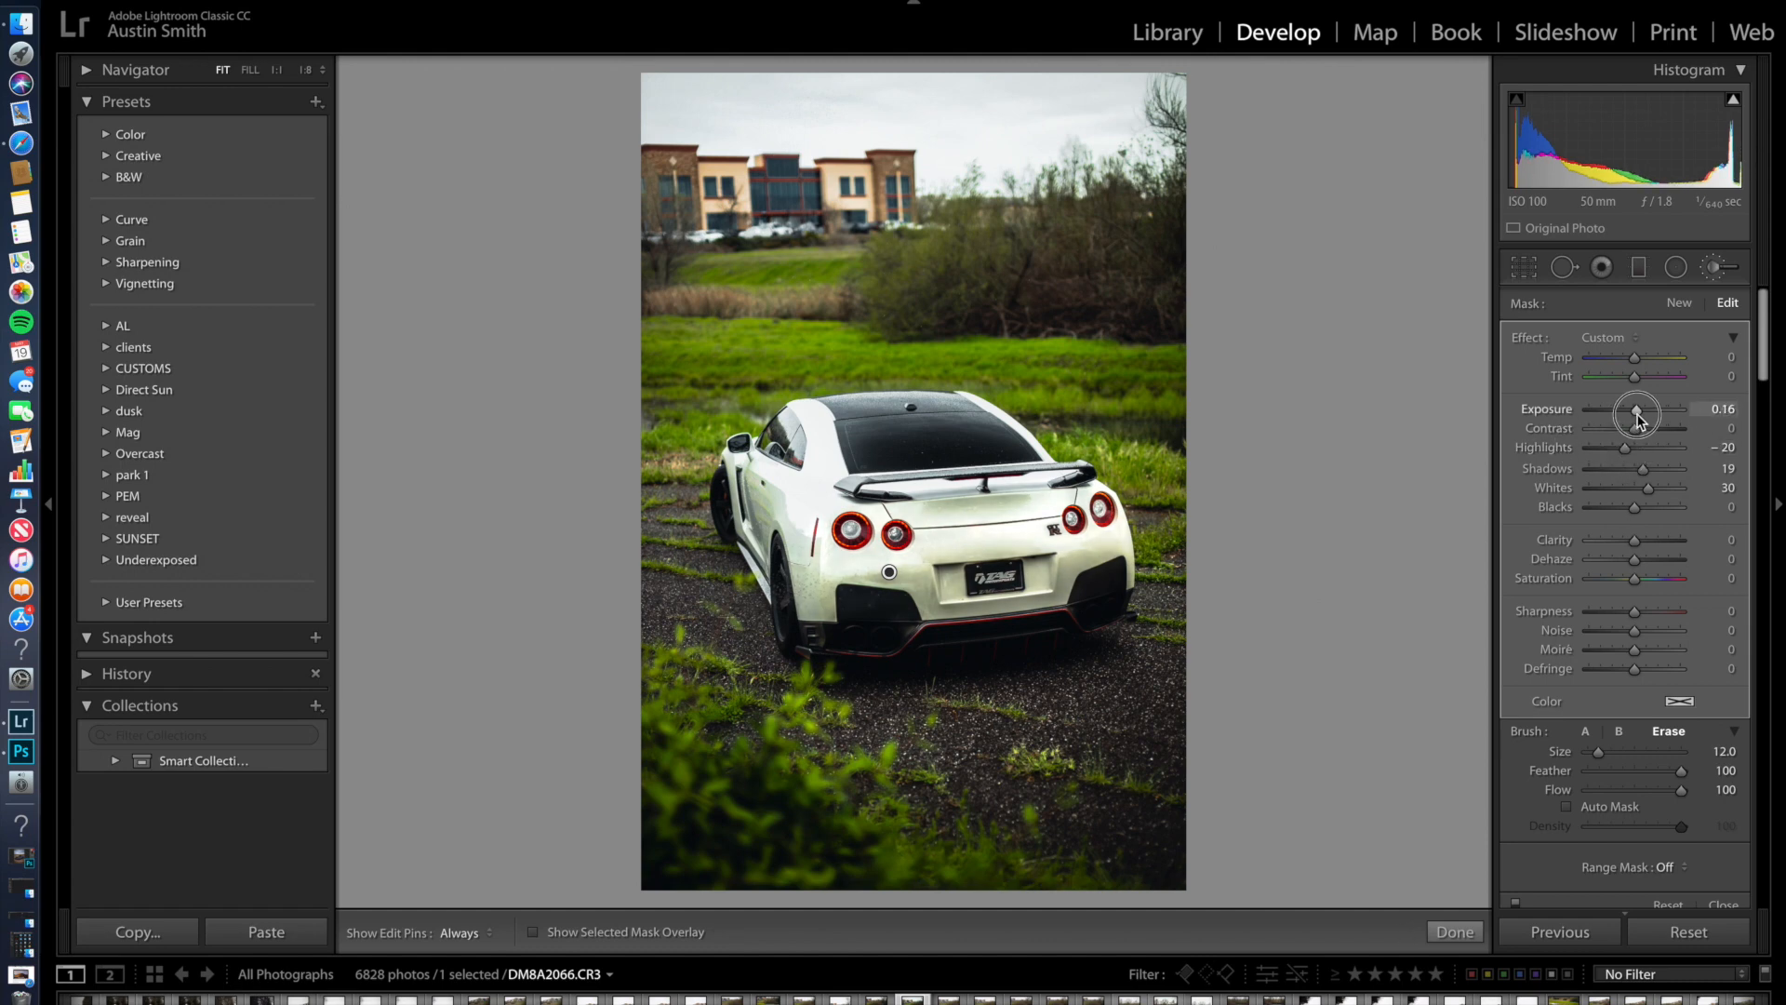
pyautogui.click(1620, 582)
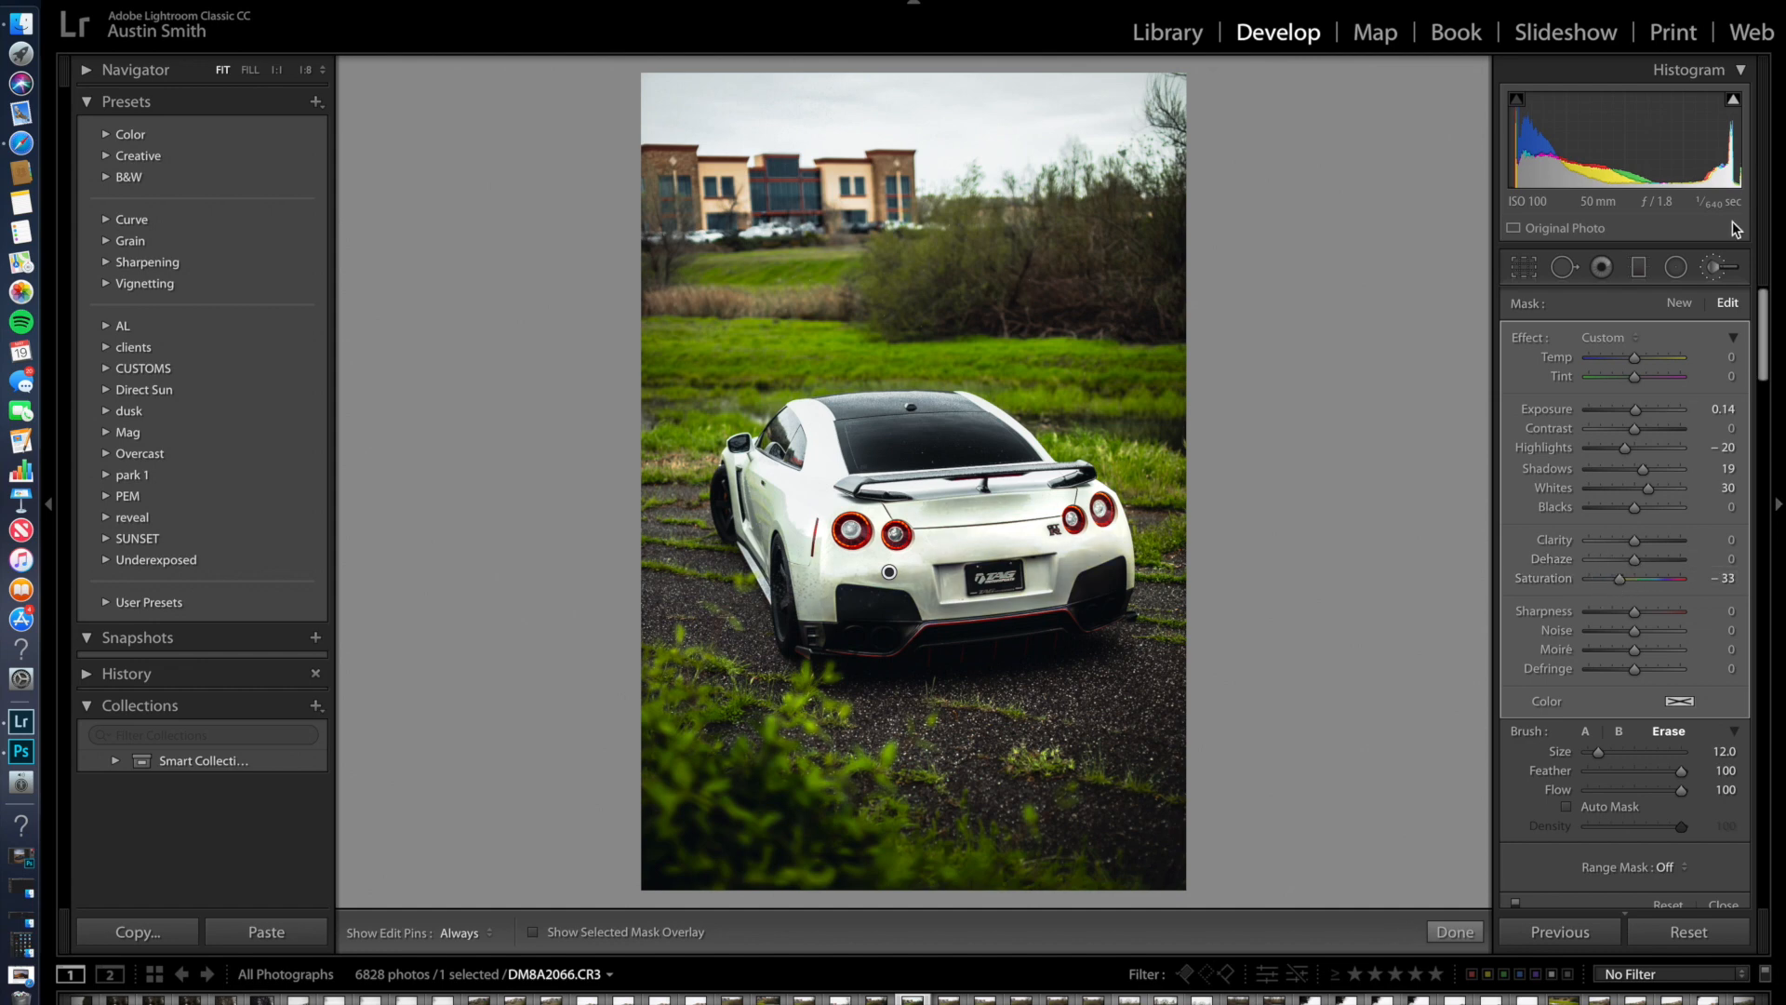
# - Brush a new Highlights mask over the car's bright rear side panel and set its highlights to −57
pyautogui.click(1680, 303)
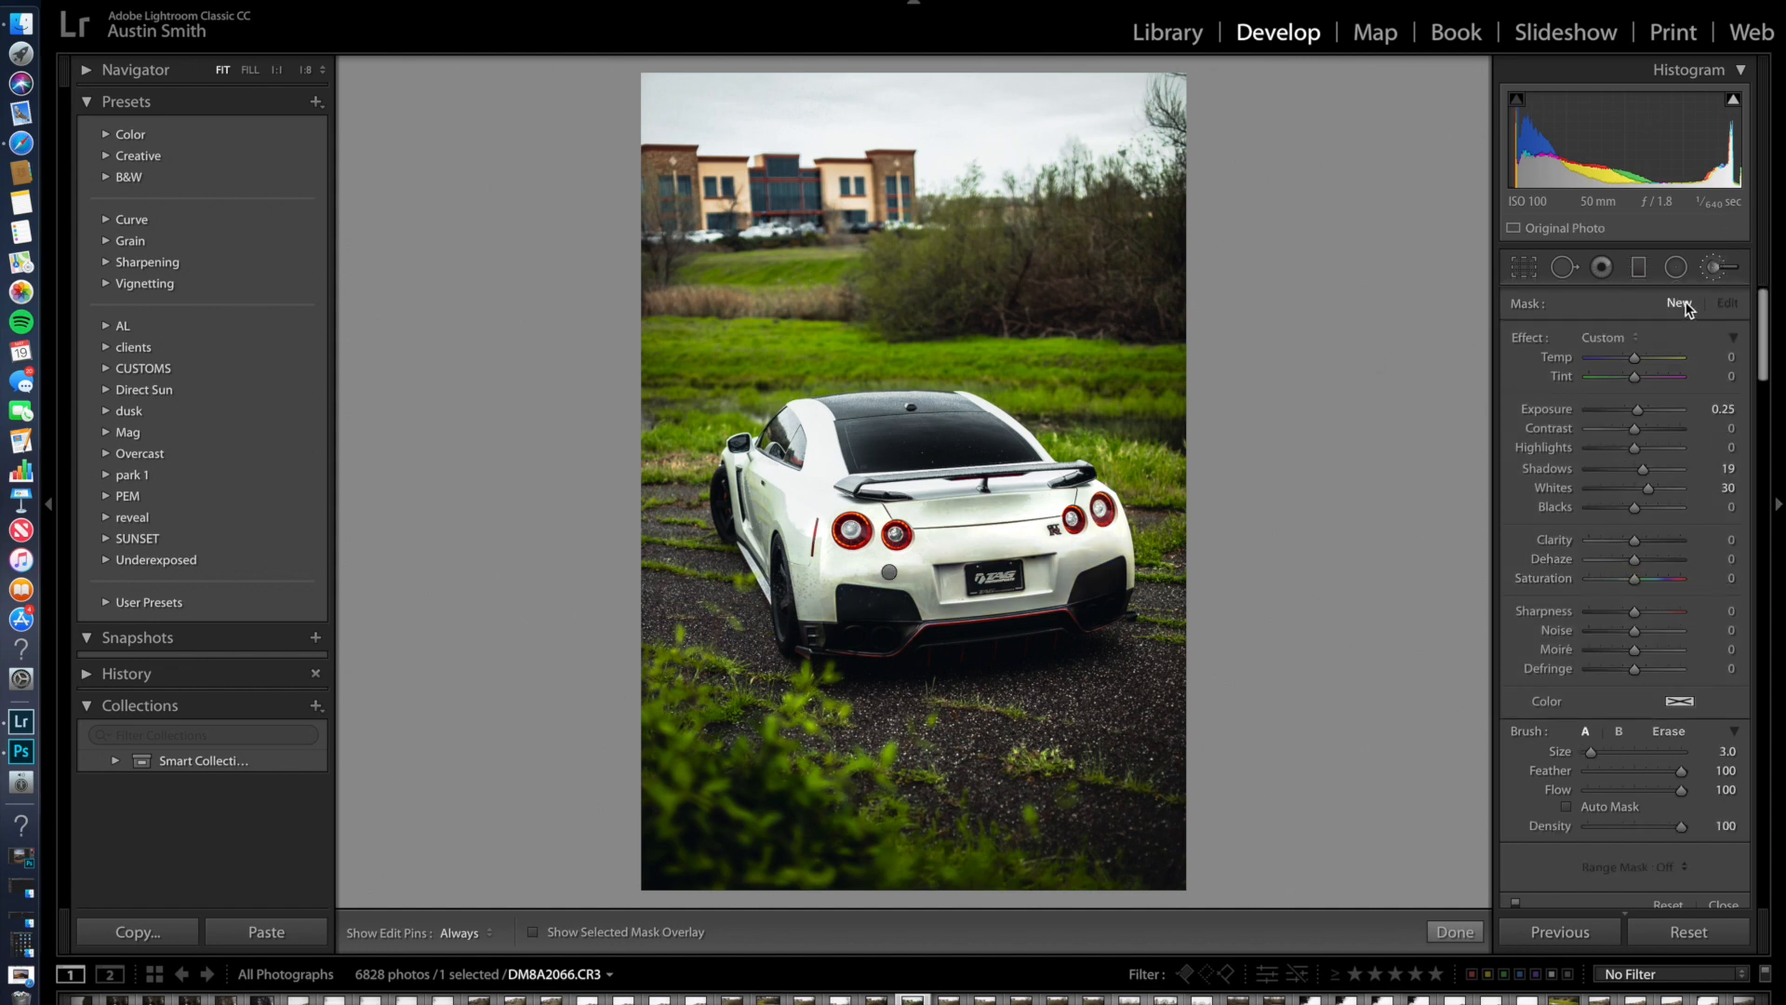
pyautogui.click(1624, 339)
pyautogui.click(1602, 424)
pyautogui.press('h')
pyautogui.moveTo(770, 495)
pyautogui.mouseDown()
pyautogui.moveTo(757, 557)
pyautogui.moveTo(769, 515)
pyautogui.moveTo(800, 495)
pyautogui.mouseUp()
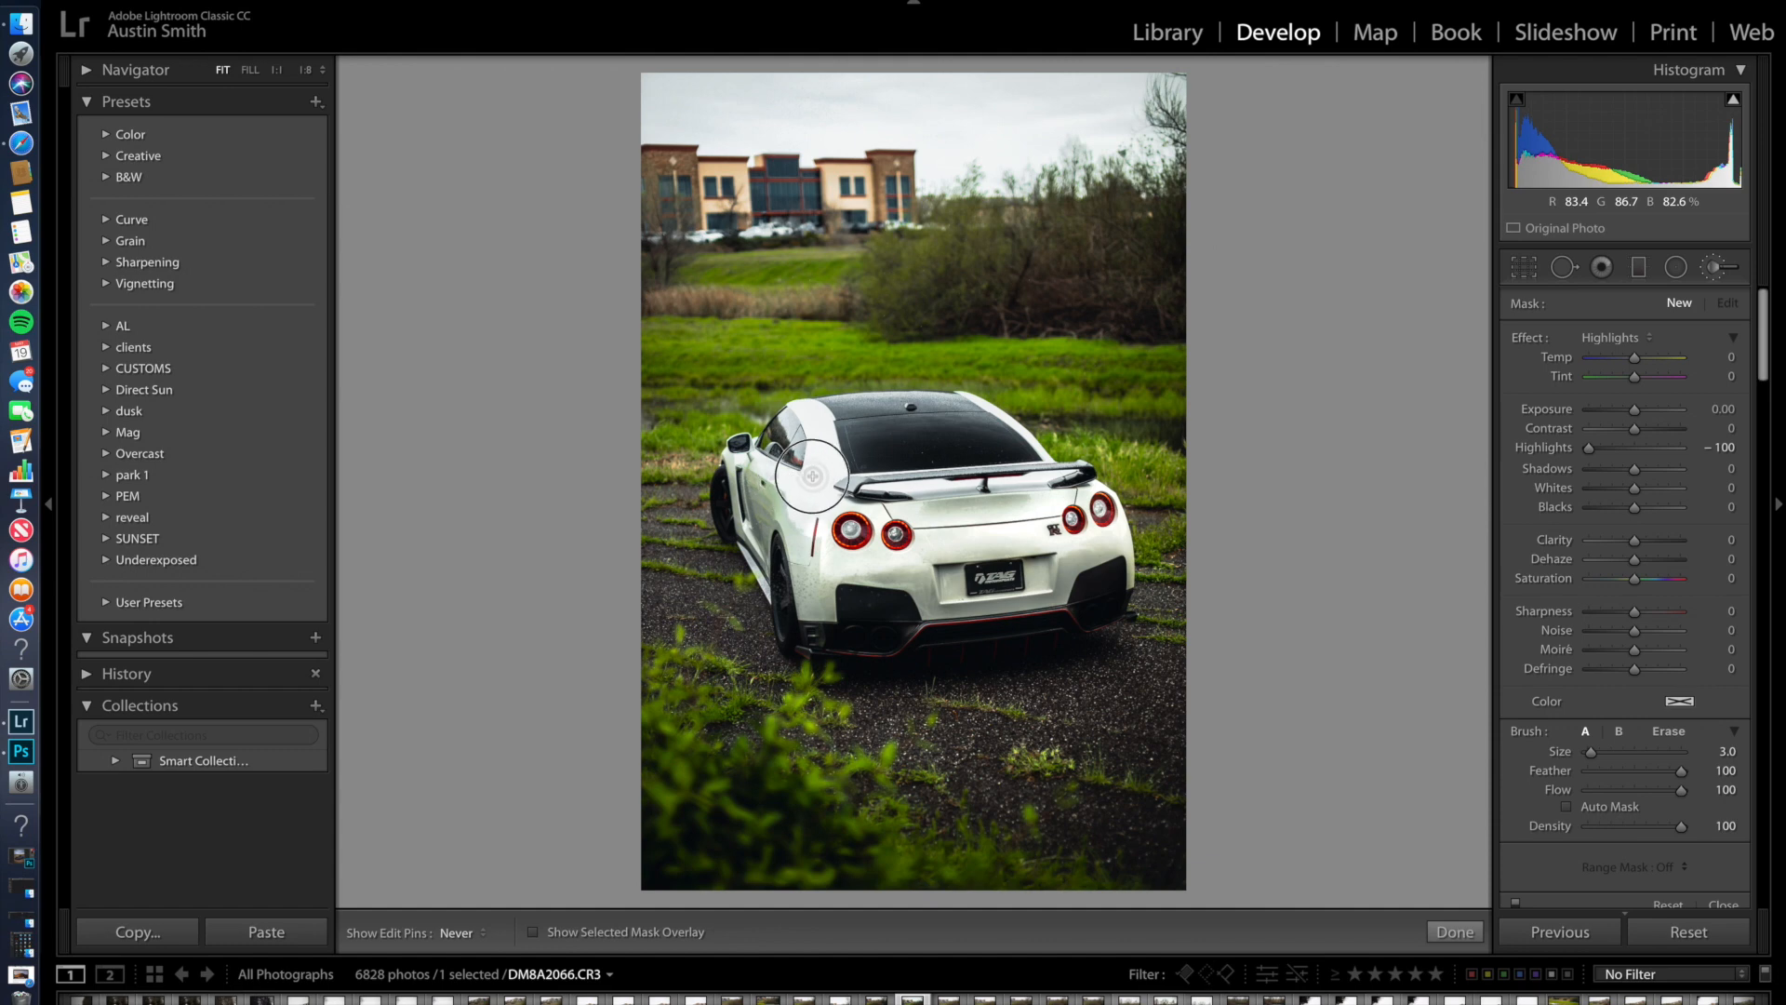
pyautogui.press('h')
pyautogui.scroll(7, 854, 558)
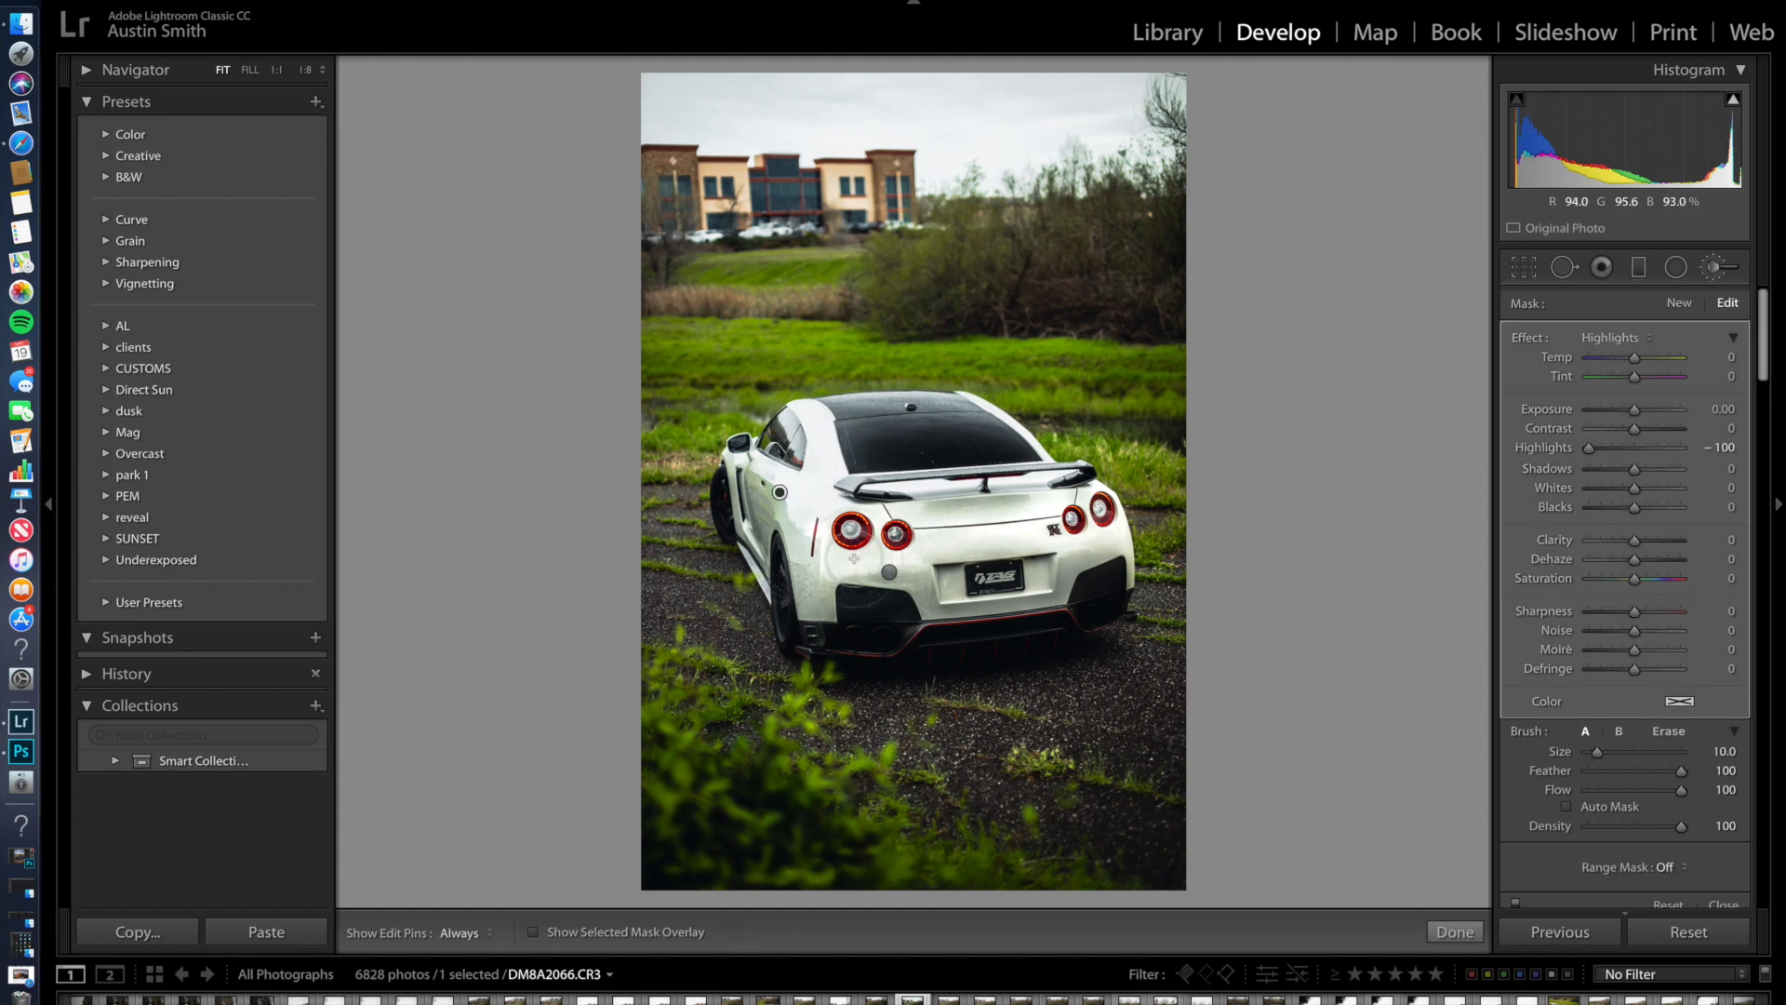
pyautogui.press('h')
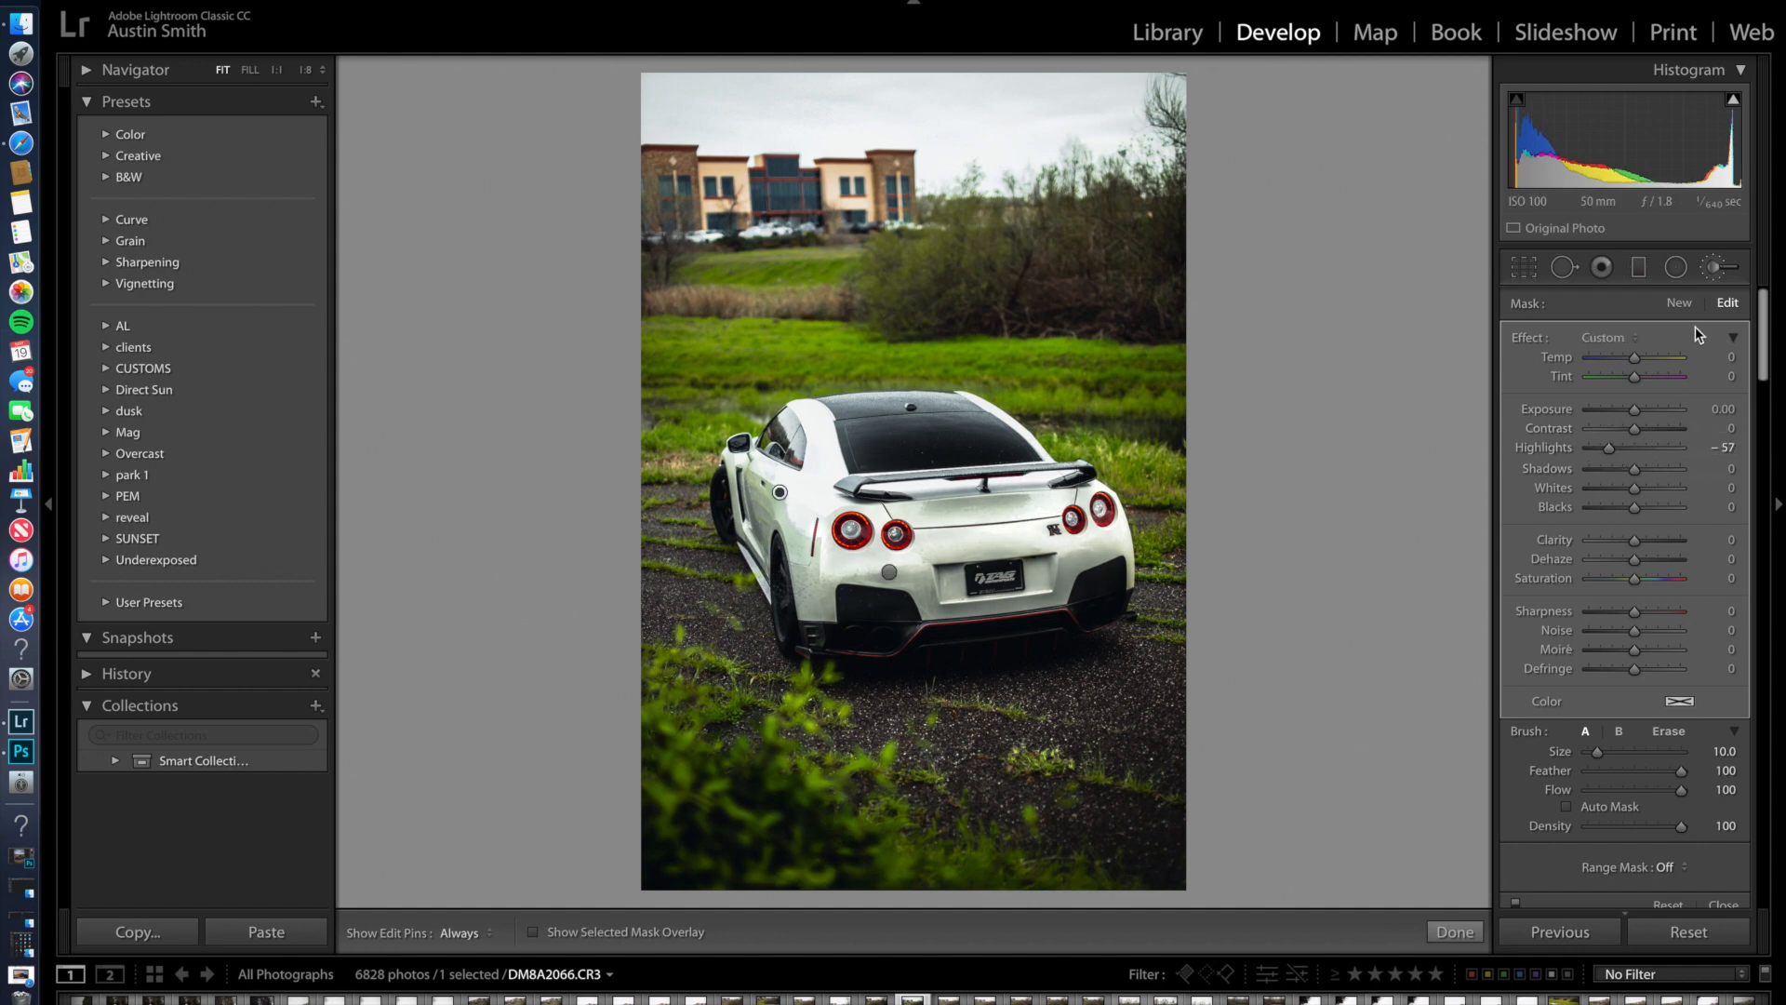
# - Zoom to 1:1 and brush a new Dodge (Lighten) mask with exposure 0.25 and shadows 23 over the rear diffuser and exhausts
pyautogui.click(1644, 339)
pyautogui.click(1621, 571)
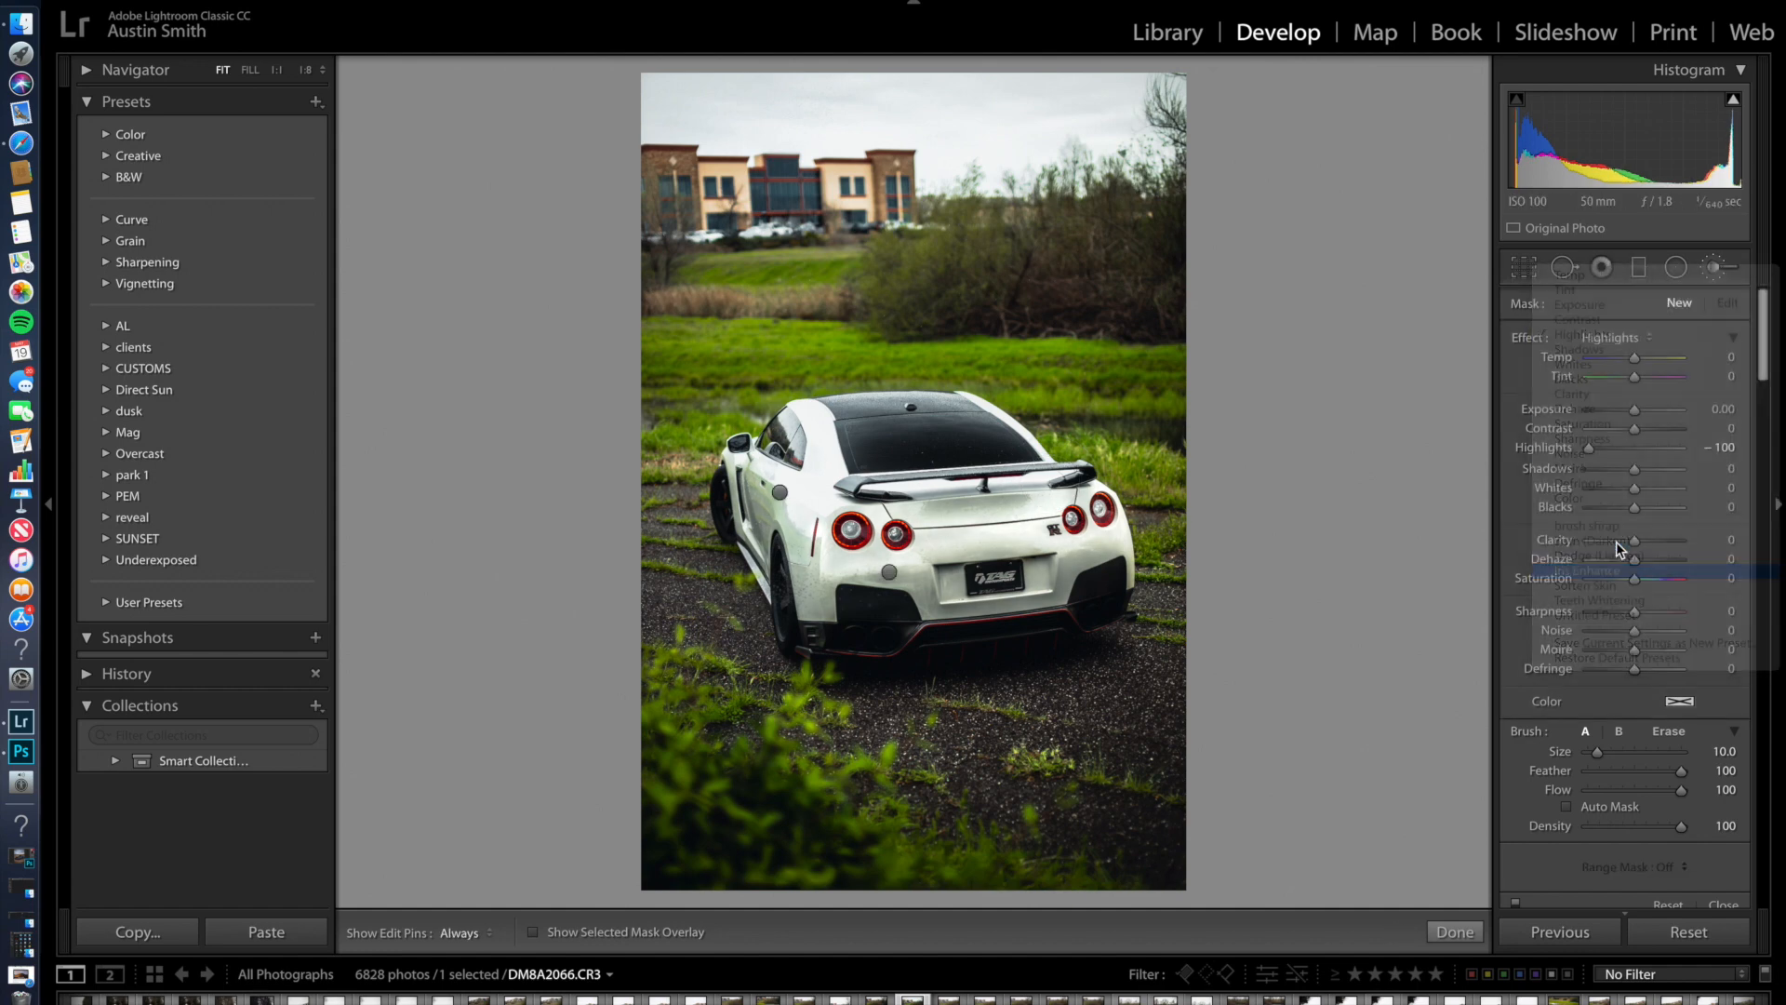
pyautogui.click(1617, 337)
pyautogui.click(1593, 320)
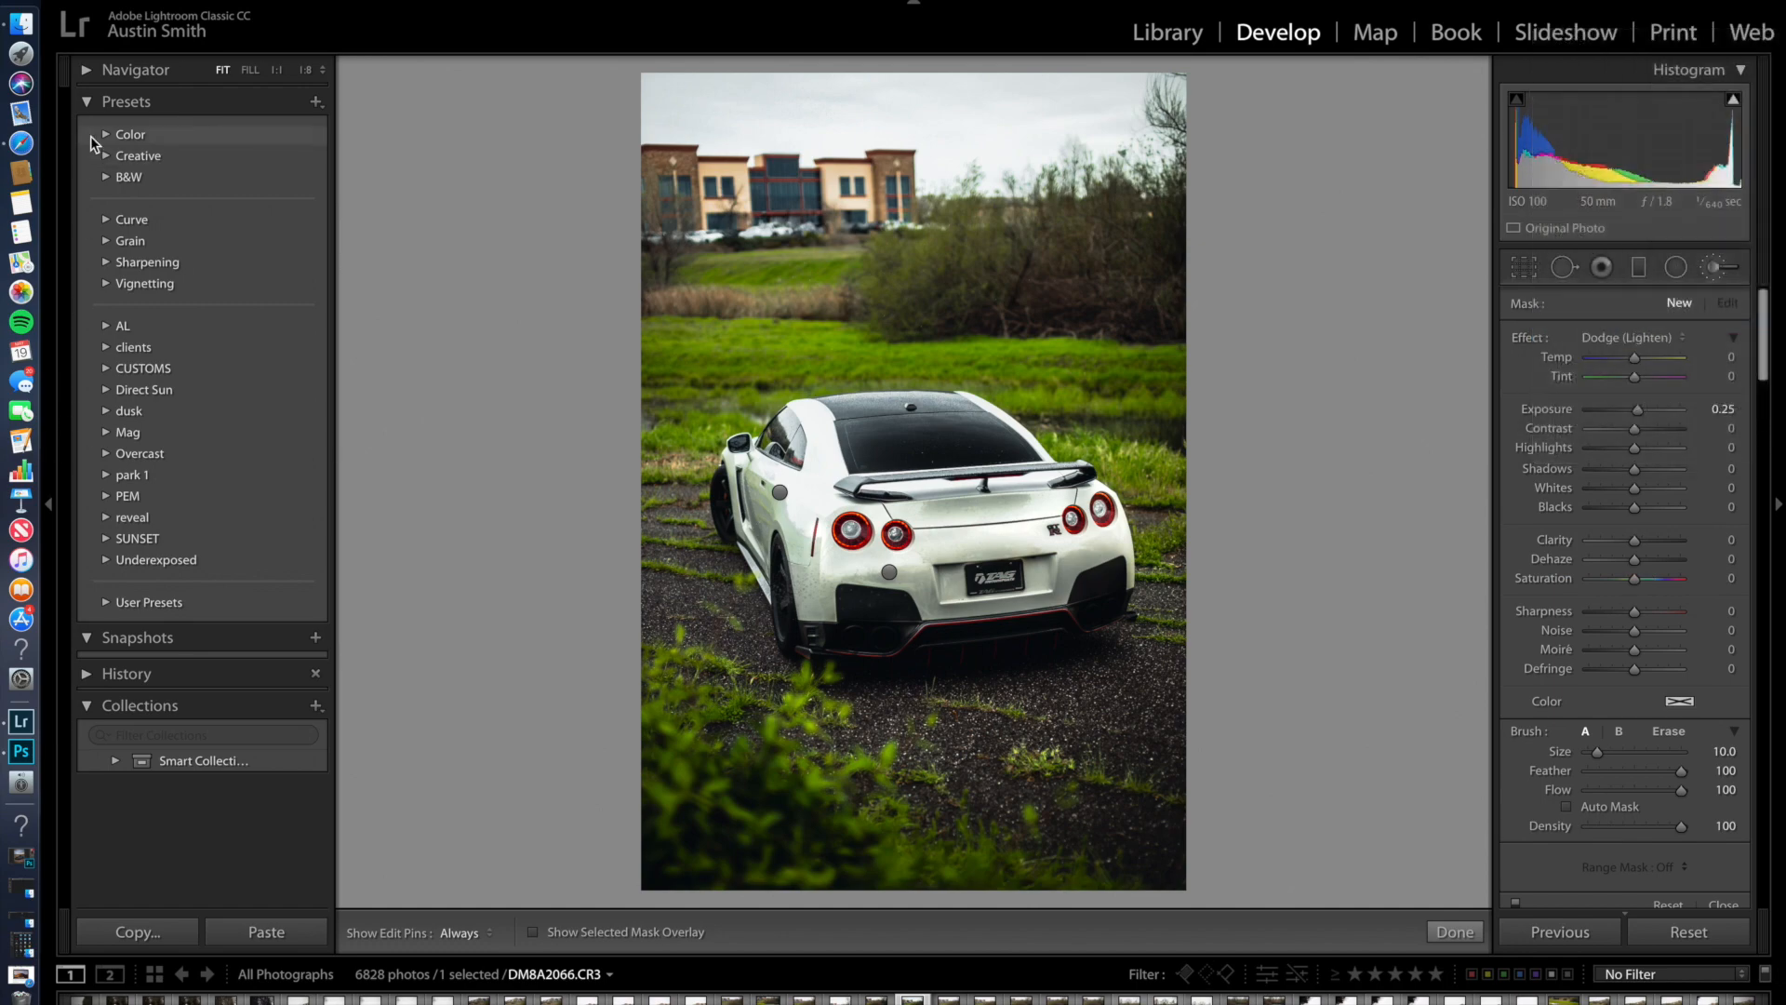
pyautogui.click(87, 69)
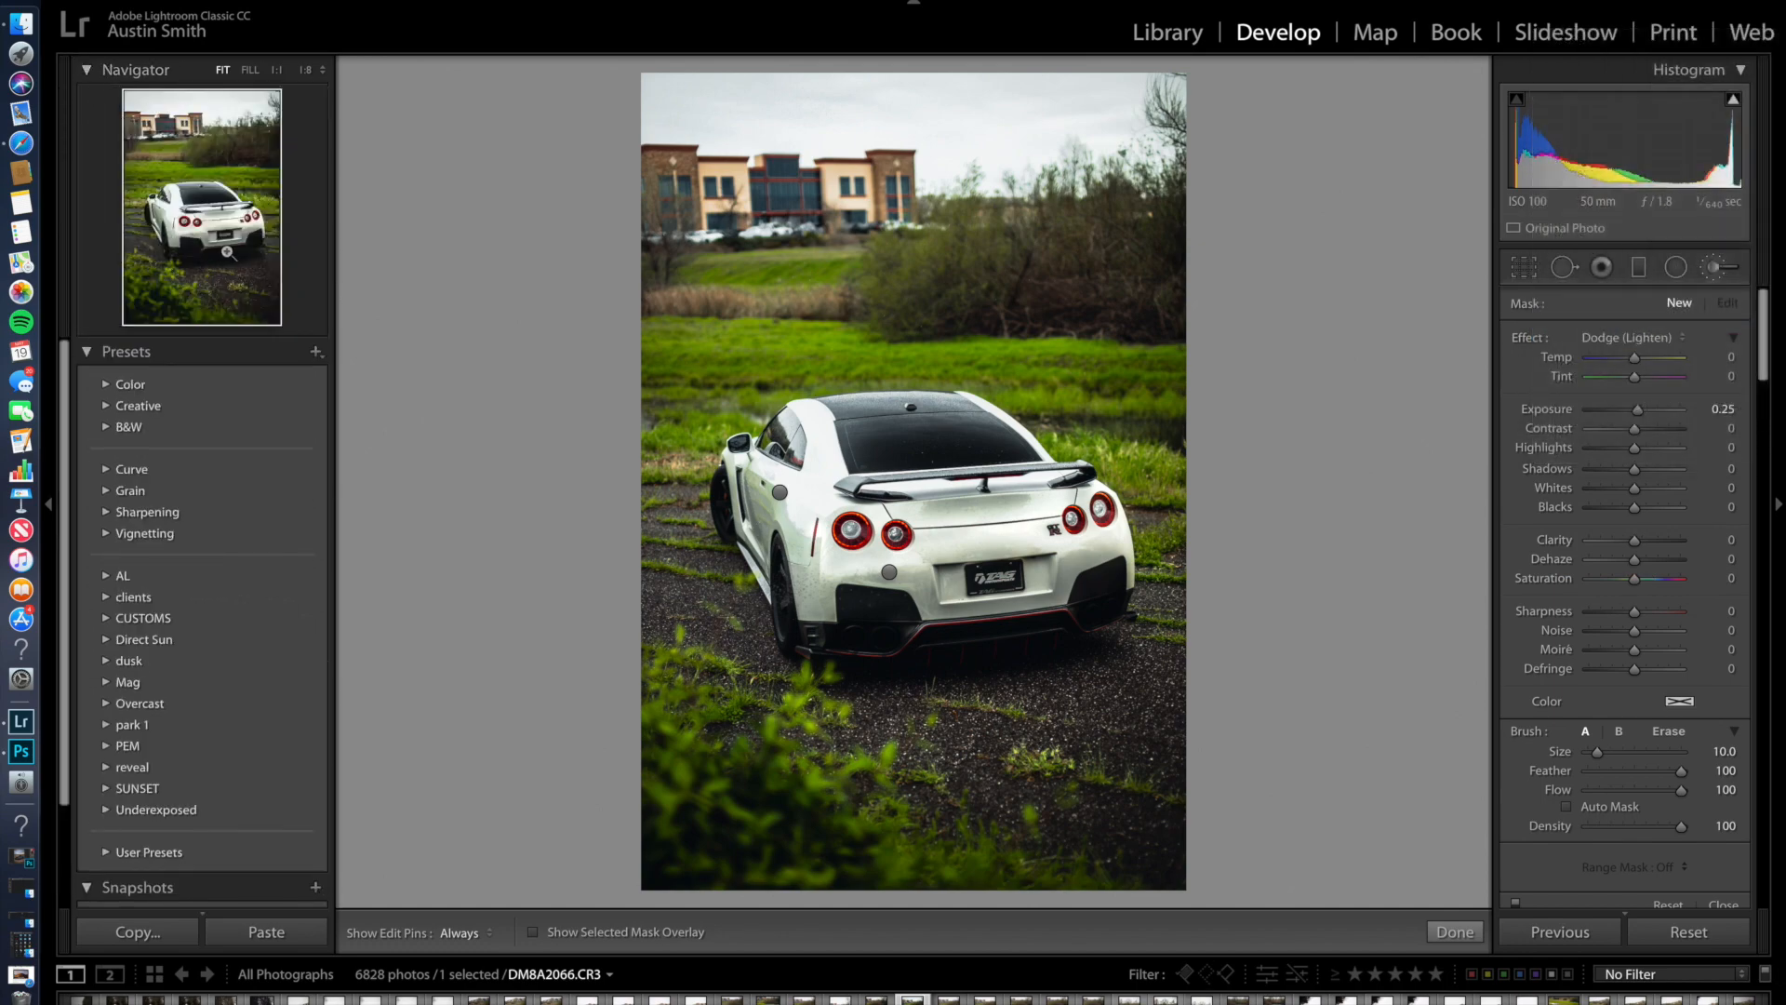
pyautogui.click(227, 251)
pyautogui.scroll(3, 880, 513)
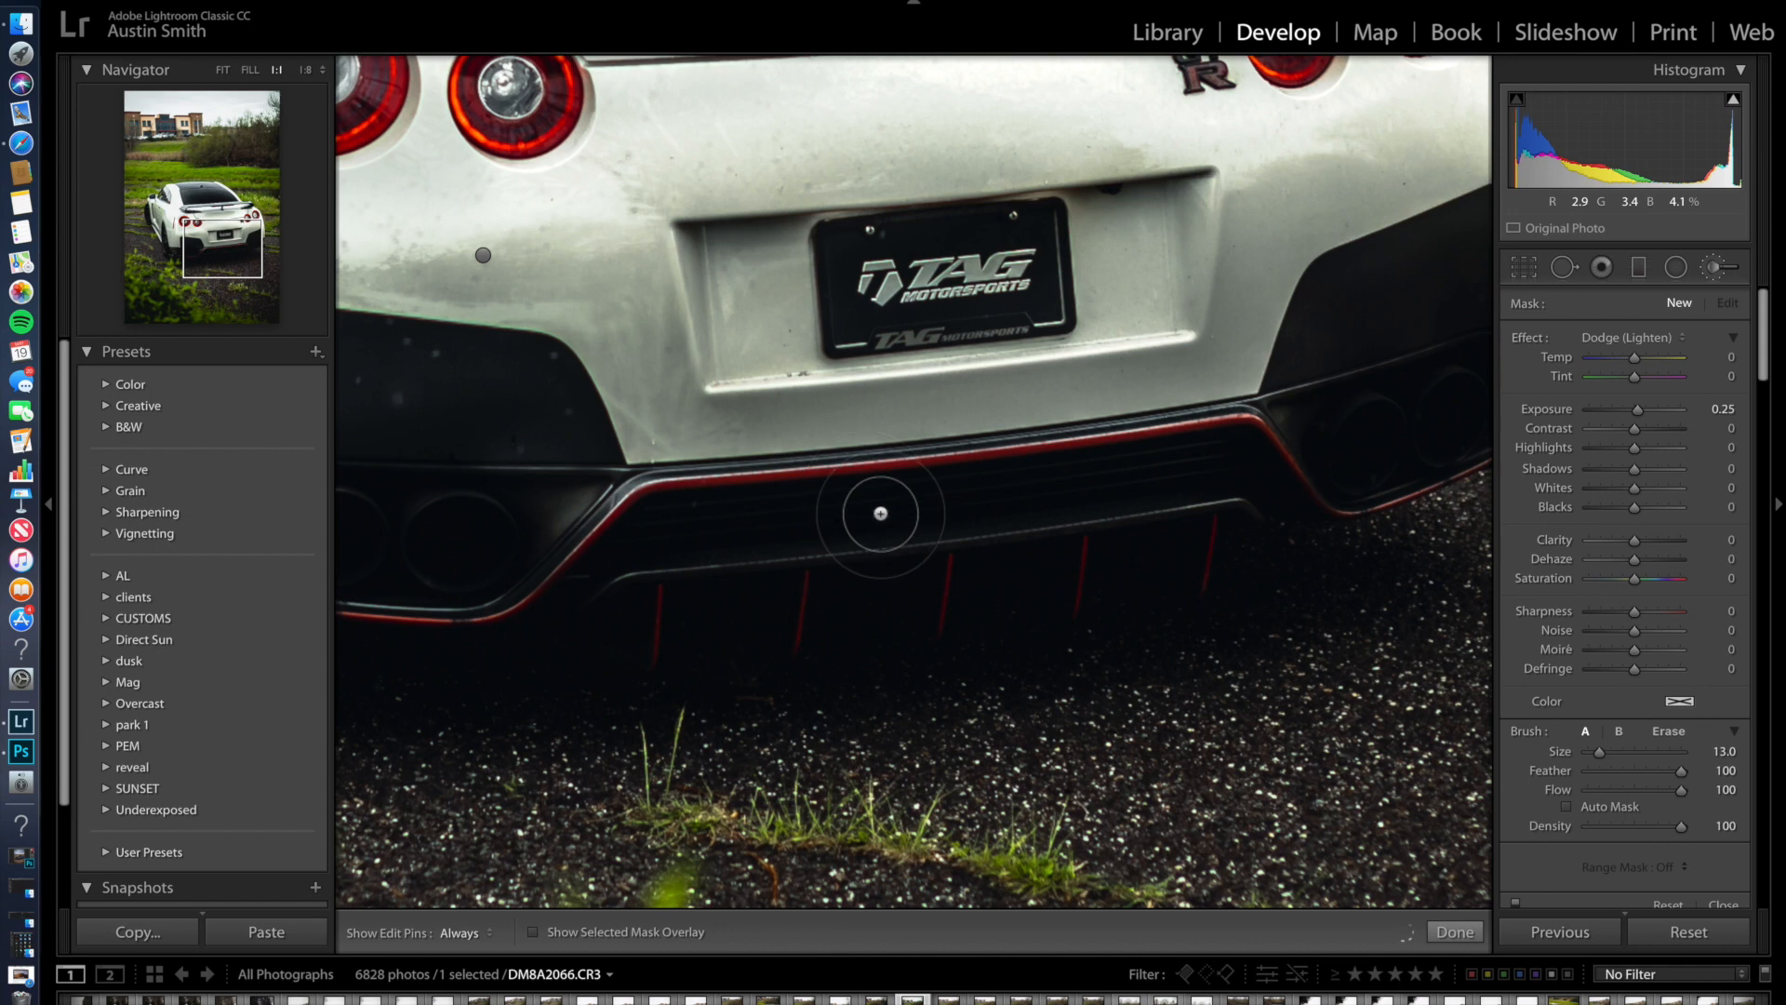
pyautogui.moveTo(1635, 468); pyautogui.dragTo(1644, 468)
pyautogui.moveTo(1115, 527)
pyautogui.mouseDown()
pyautogui.moveTo(603, 625)
pyautogui.moveTo(1176, 529)
pyautogui.moveTo(1183, 507)
pyautogui.moveTo(235, 561)
pyautogui.moveTo(1013, 508)
pyautogui.moveTo(1374, 446)
pyautogui.moveTo(1443, 391)
pyautogui.moveTo(1302, 452)
pyautogui.moveTo(227, 558)
pyautogui.moveTo(260, 307)
pyautogui.mouseUp()
pyautogui.press('h')
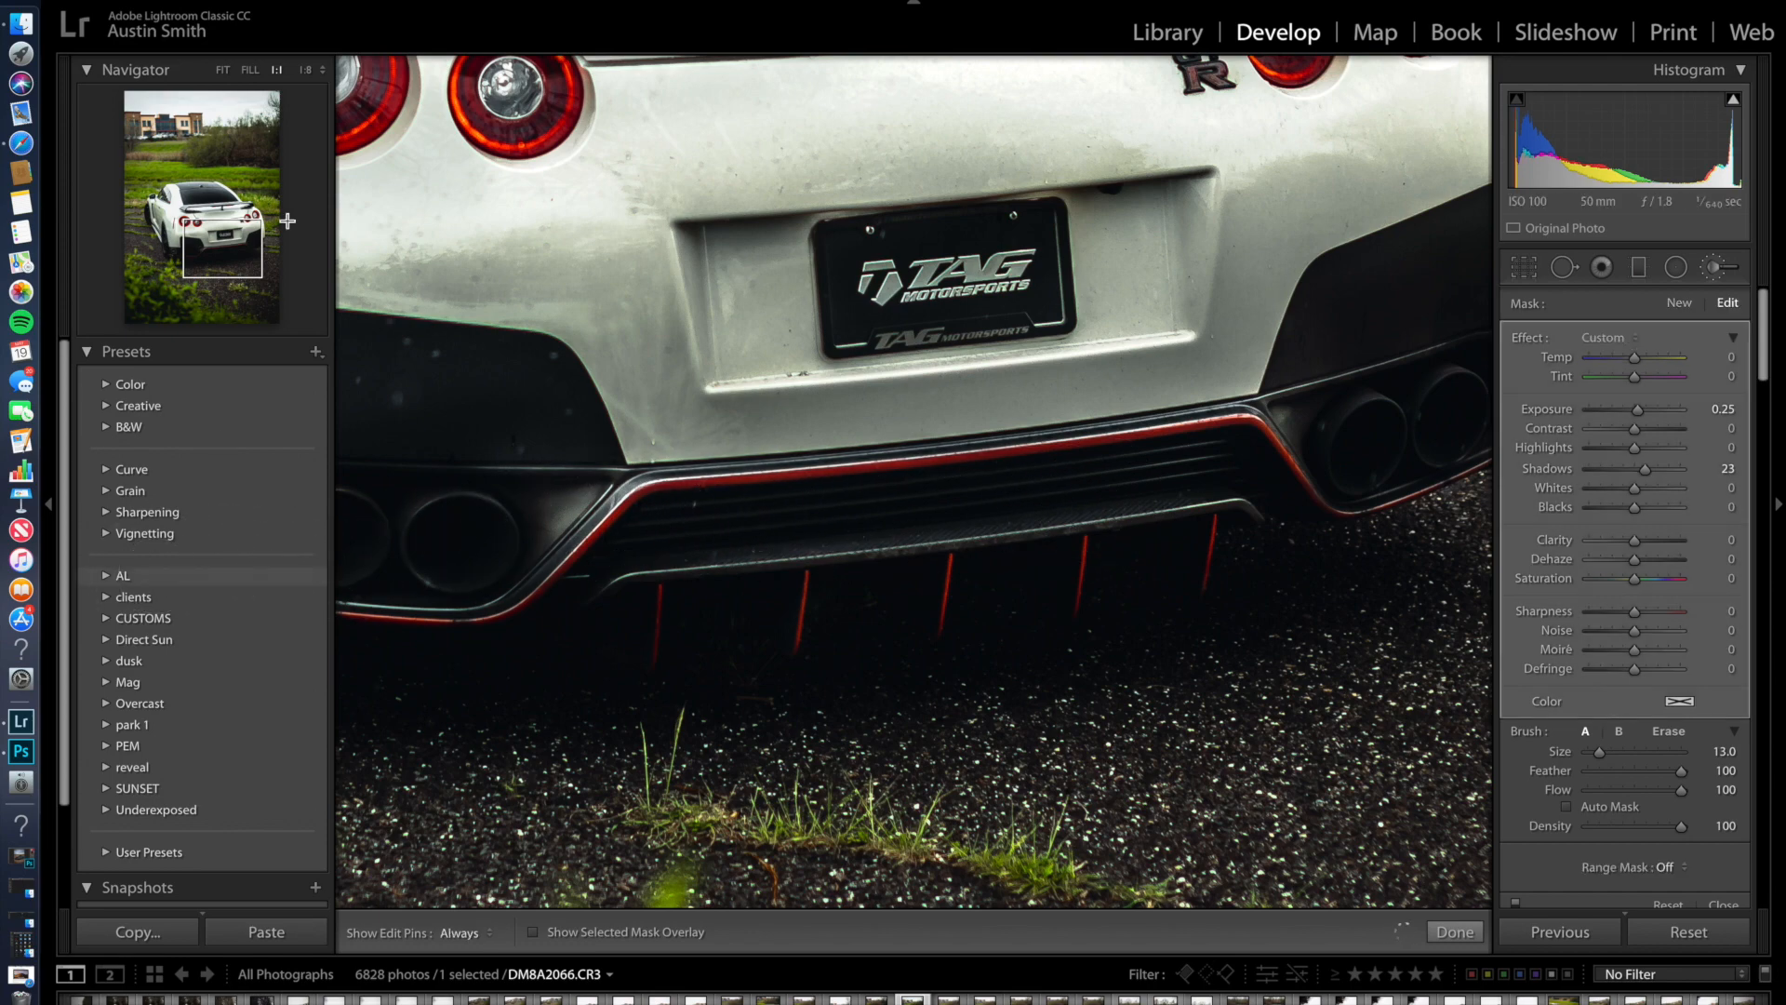
# - Brush the current Dodge mask over the exhaust tips on both sides of the car's rear bumper
pyautogui.click(170, 253)
pyautogui.moveTo(171, 253); pyautogui.dragTo(173, 247)
pyautogui.press('h')
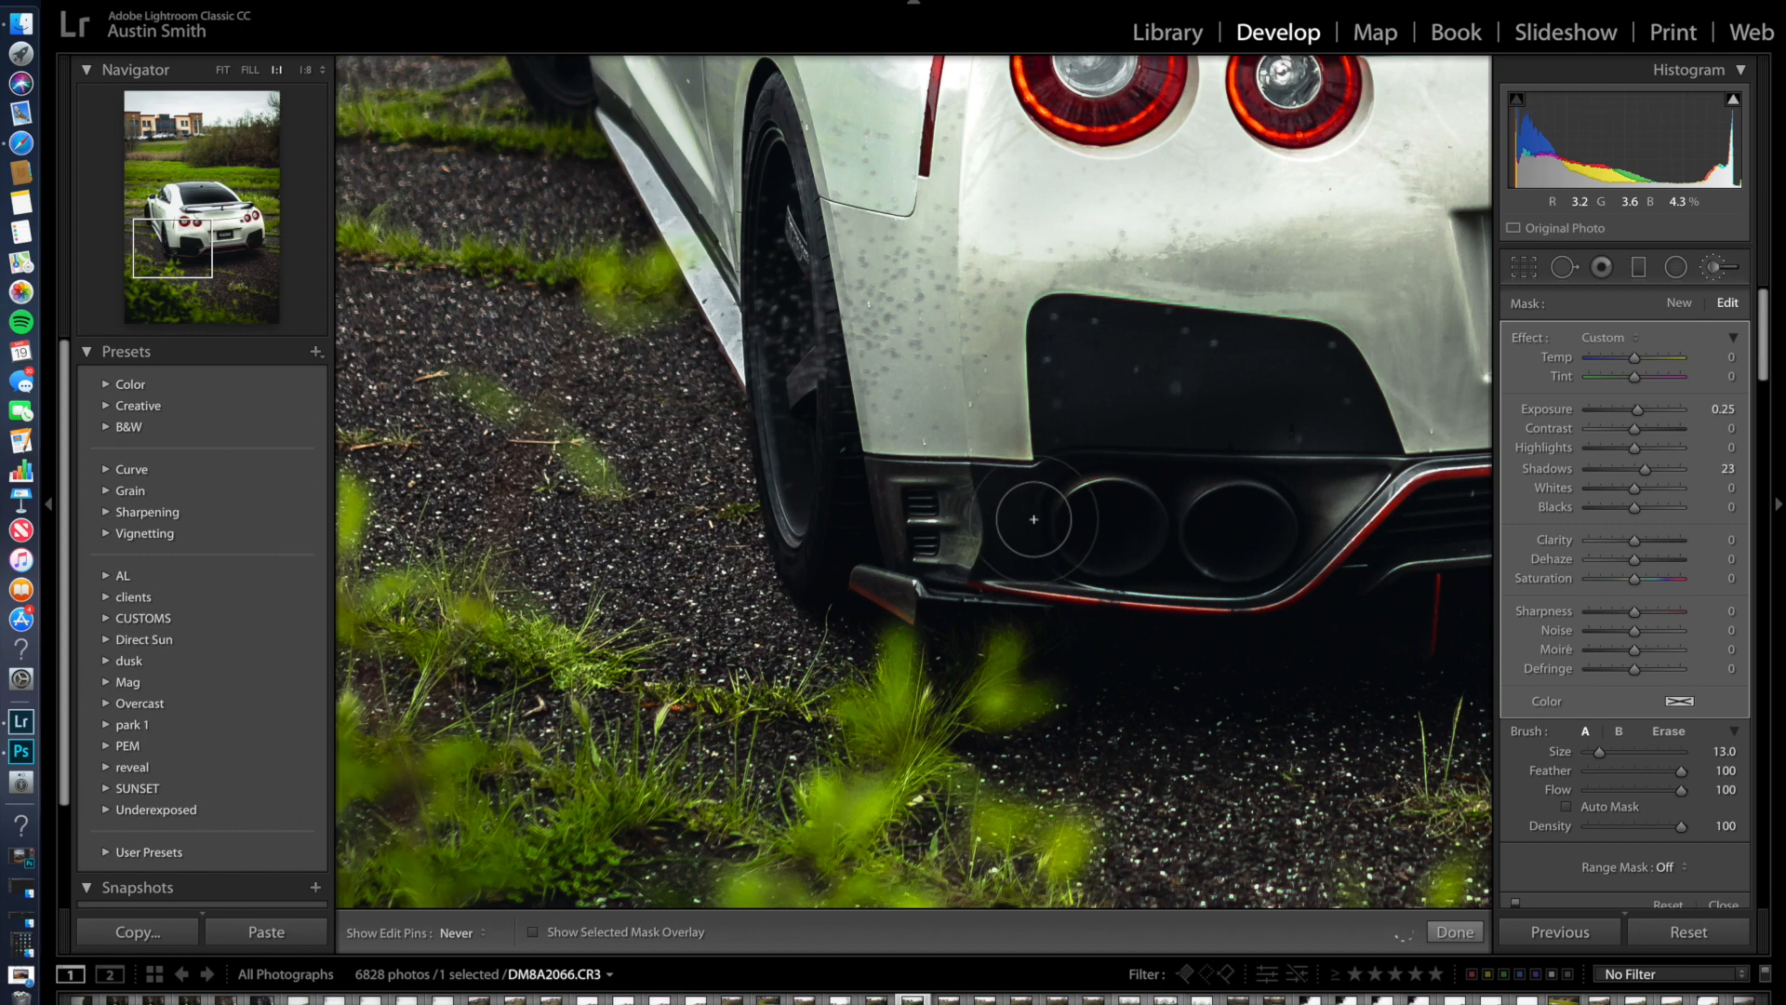
pyautogui.press('h')
pyautogui.moveTo(177, 246); pyautogui.dragTo(250, 237)
pyautogui.press('h')
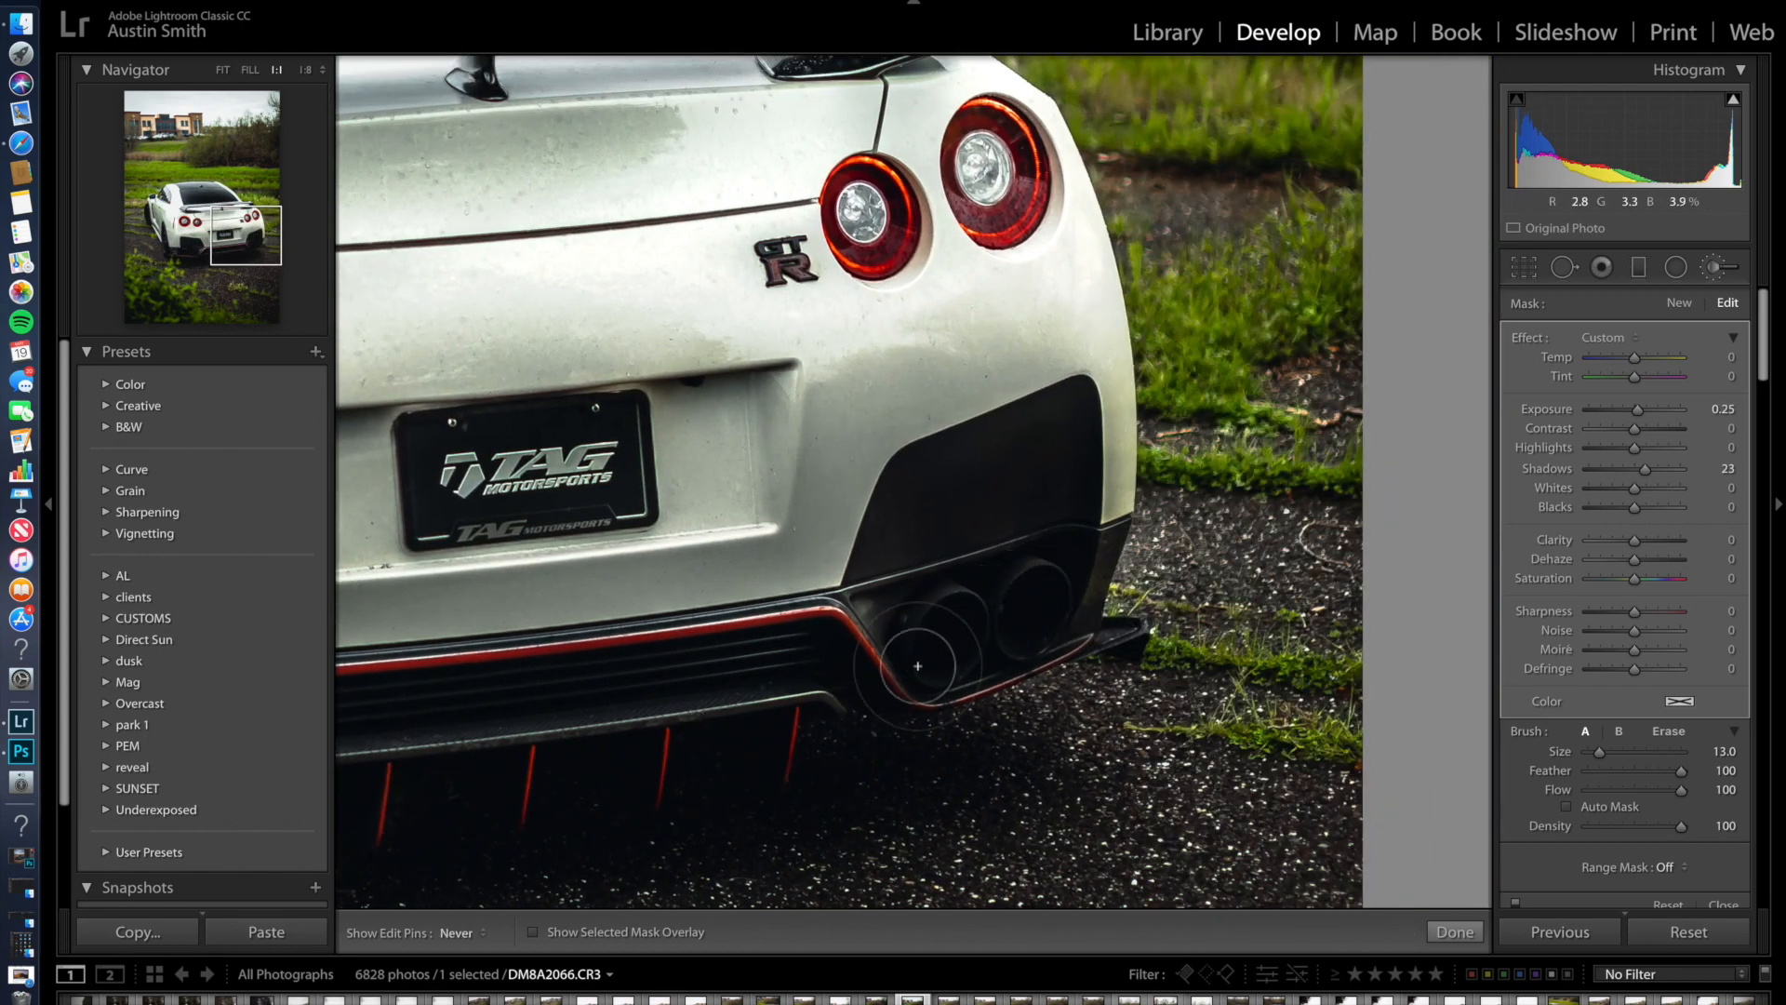
pyautogui.press('h')
pyautogui.click(250, 71)
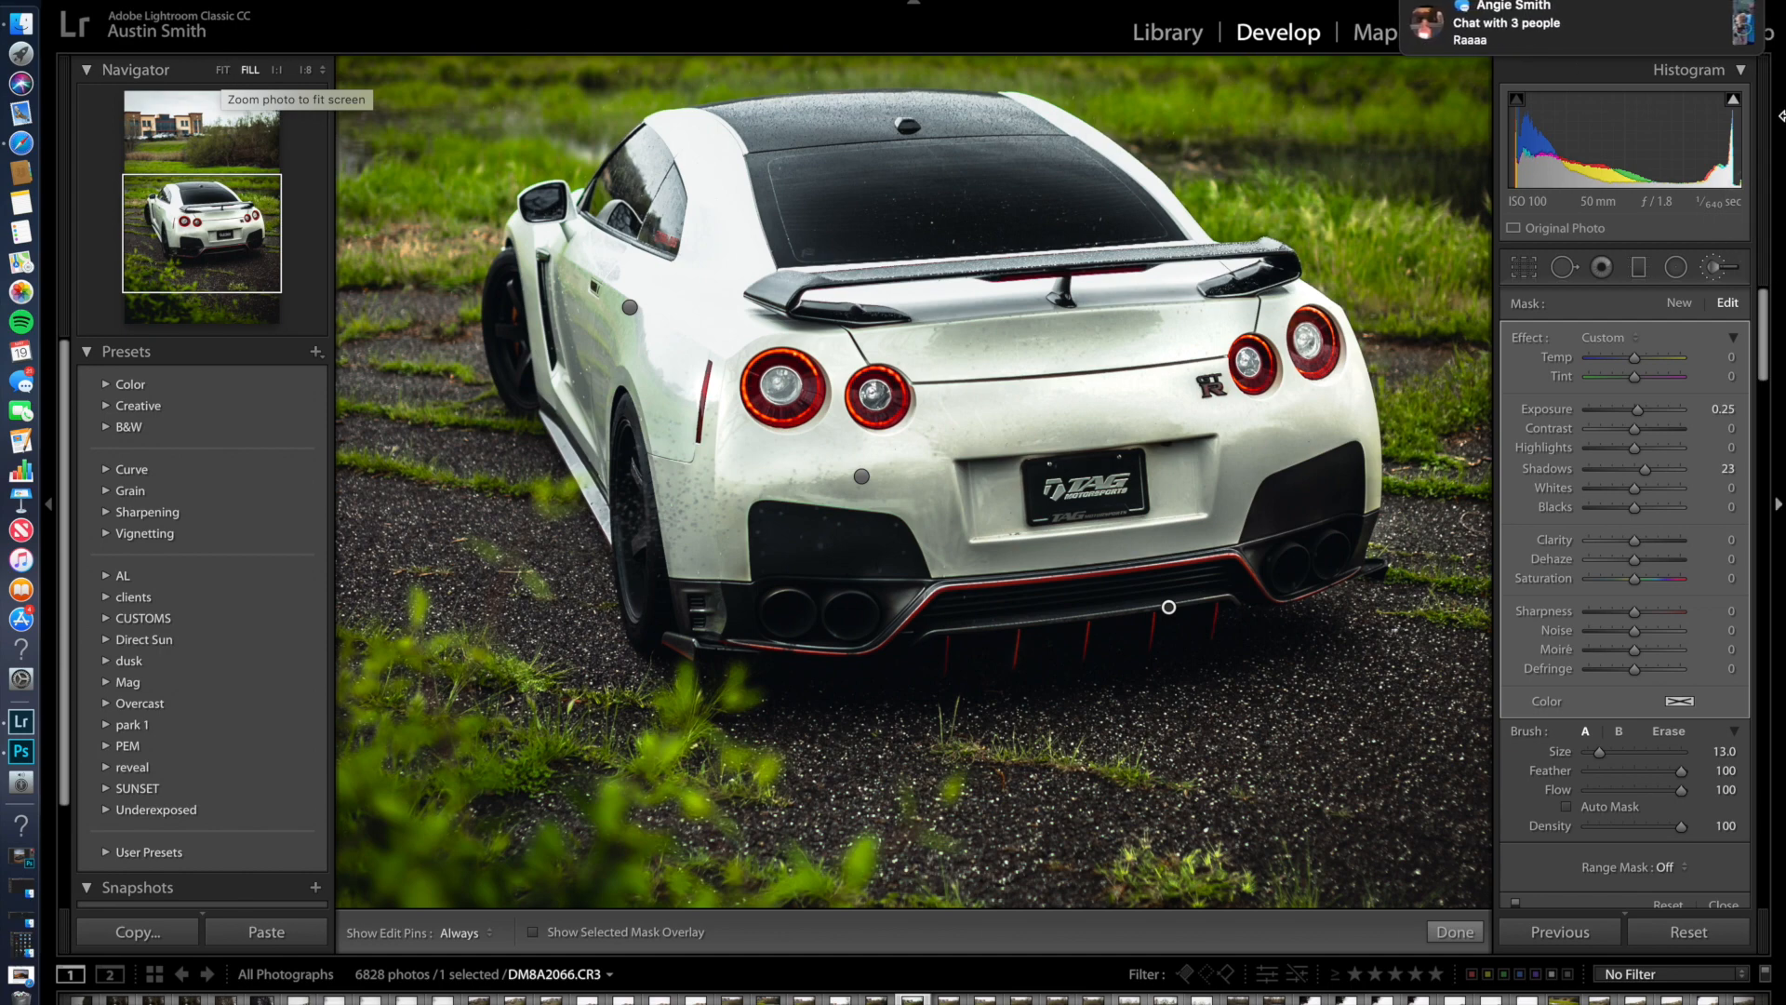
# - Brush a new Dodge (Lighten) mask with shadows 22 and brush size 5.0 over the car's front and rear wheels
pyautogui.click(1680, 304)
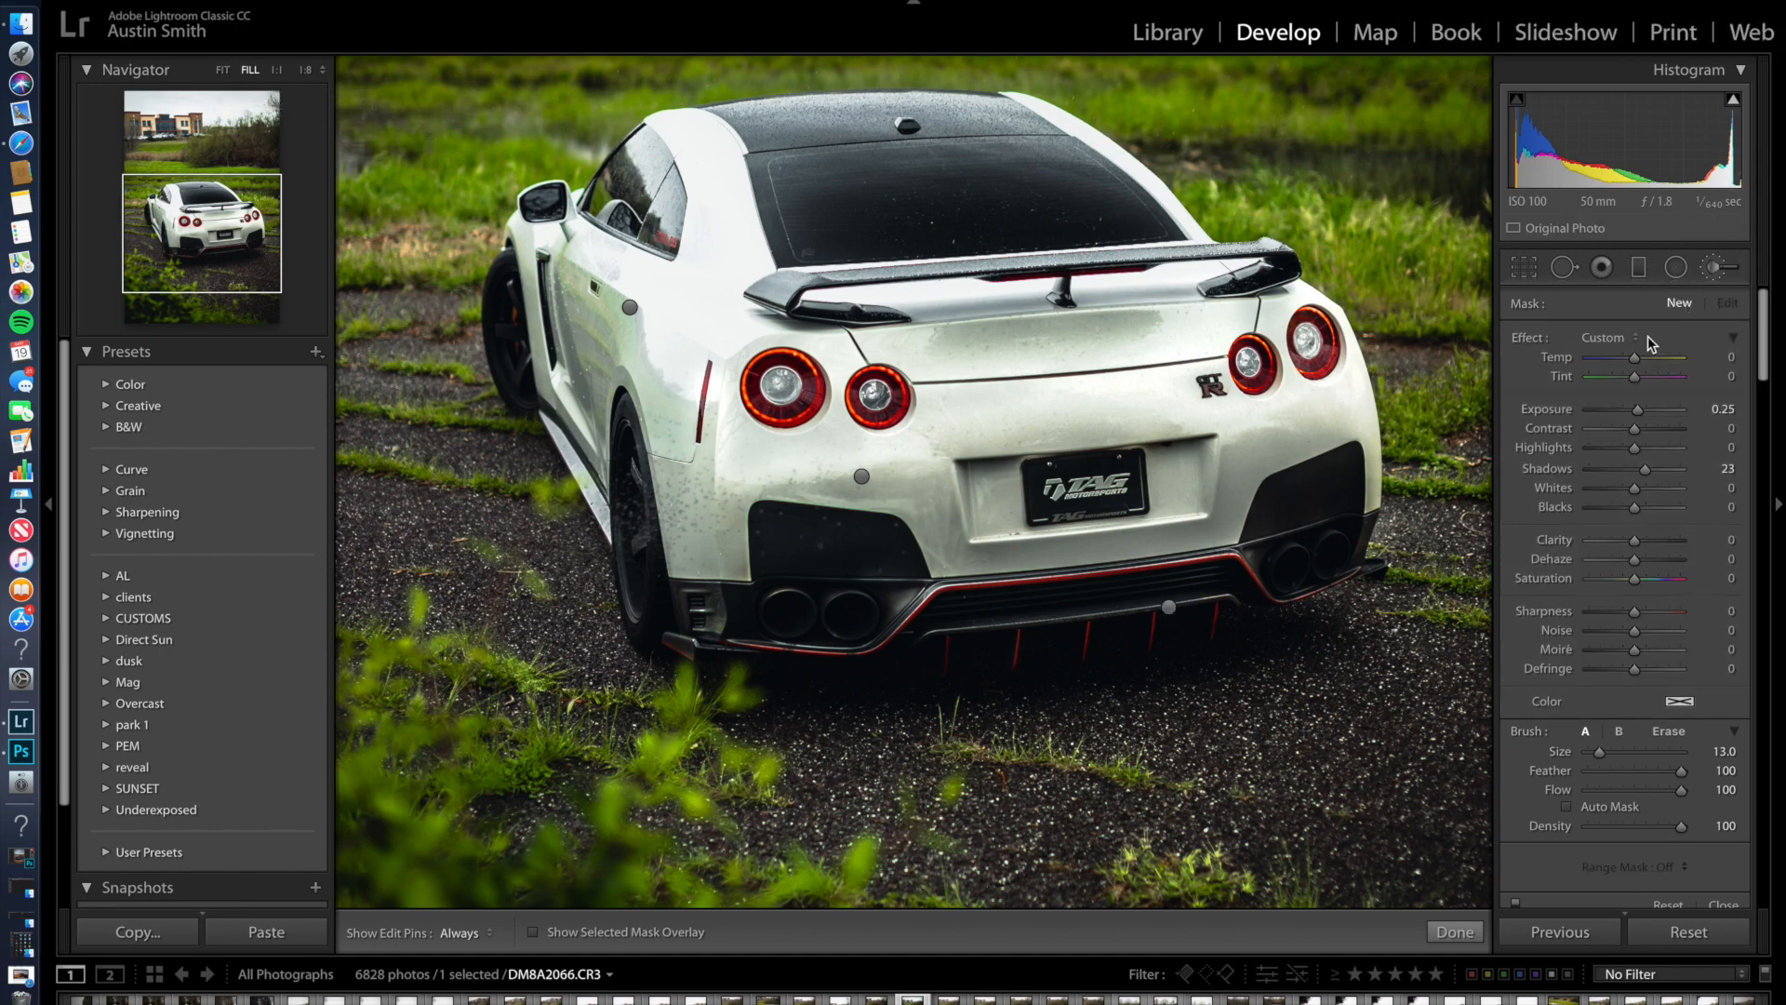
pyautogui.click(1630, 343)
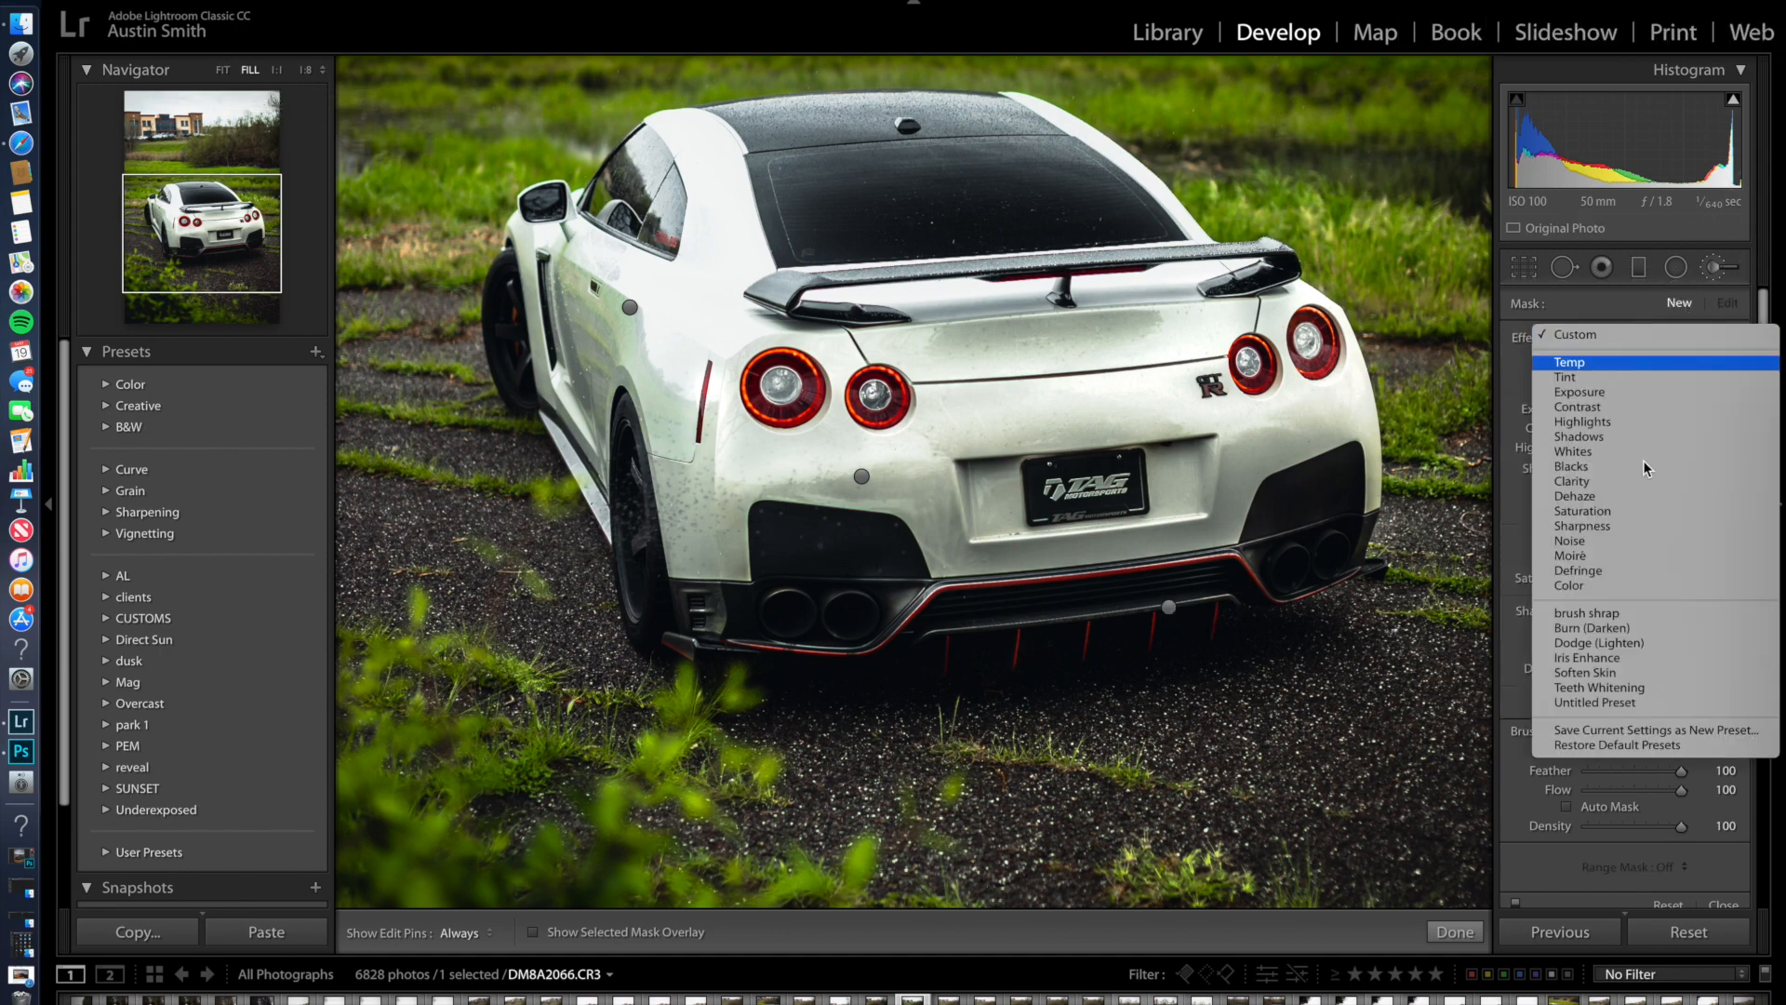
pyautogui.click(1620, 645)
pyautogui.moveTo(1635, 469); pyautogui.dragTo(1644, 469)
pyautogui.scroll(-4, 503, 305)
pyautogui.moveTo(512, 307)
pyautogui.mouseDown()
pyautogui.moveTo(493, 325)
pyautogui.moveTo(508, 388)
pyautogui.moveTo(521, 363)
pyautogui.mouseUp()
pyautogui.moveTo(629, 474); pyautogui.dragTo(636, 584)
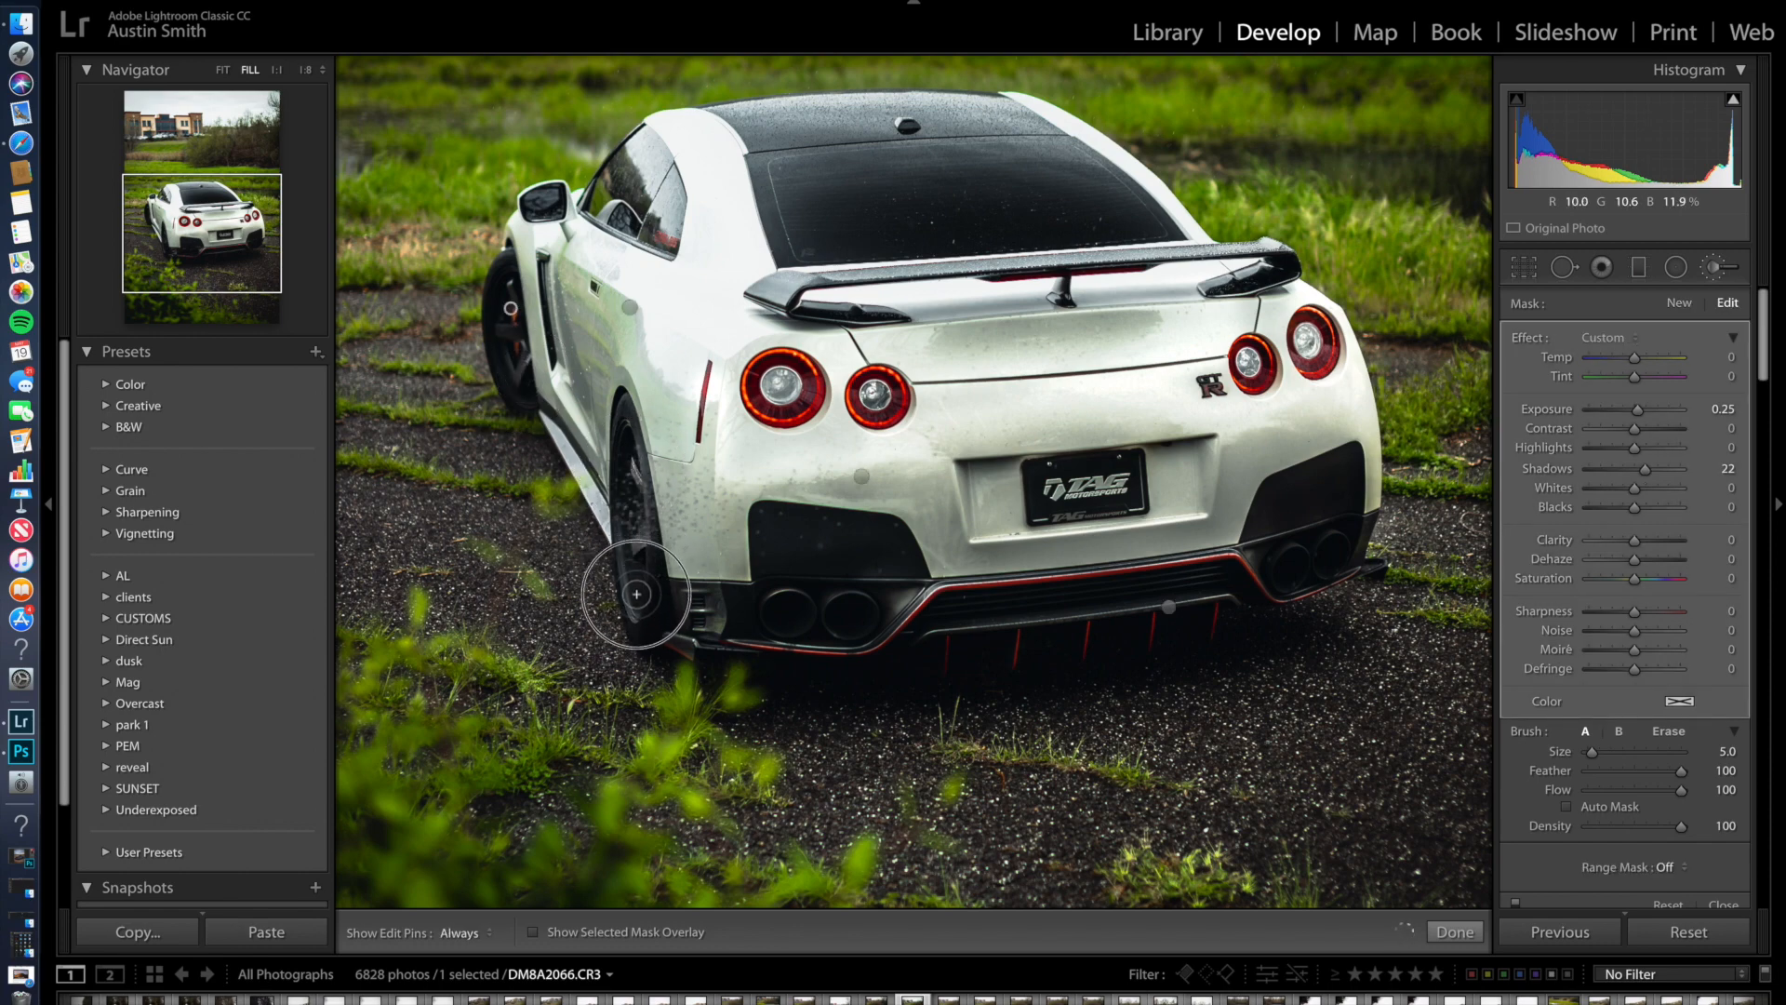
# - Set the wheel mask's clarity to 14 and highlights to −3, and finish the brush adjustments
pyautogui.moveTo(1634, 543); pyautogui.dragTo(1646, 550)
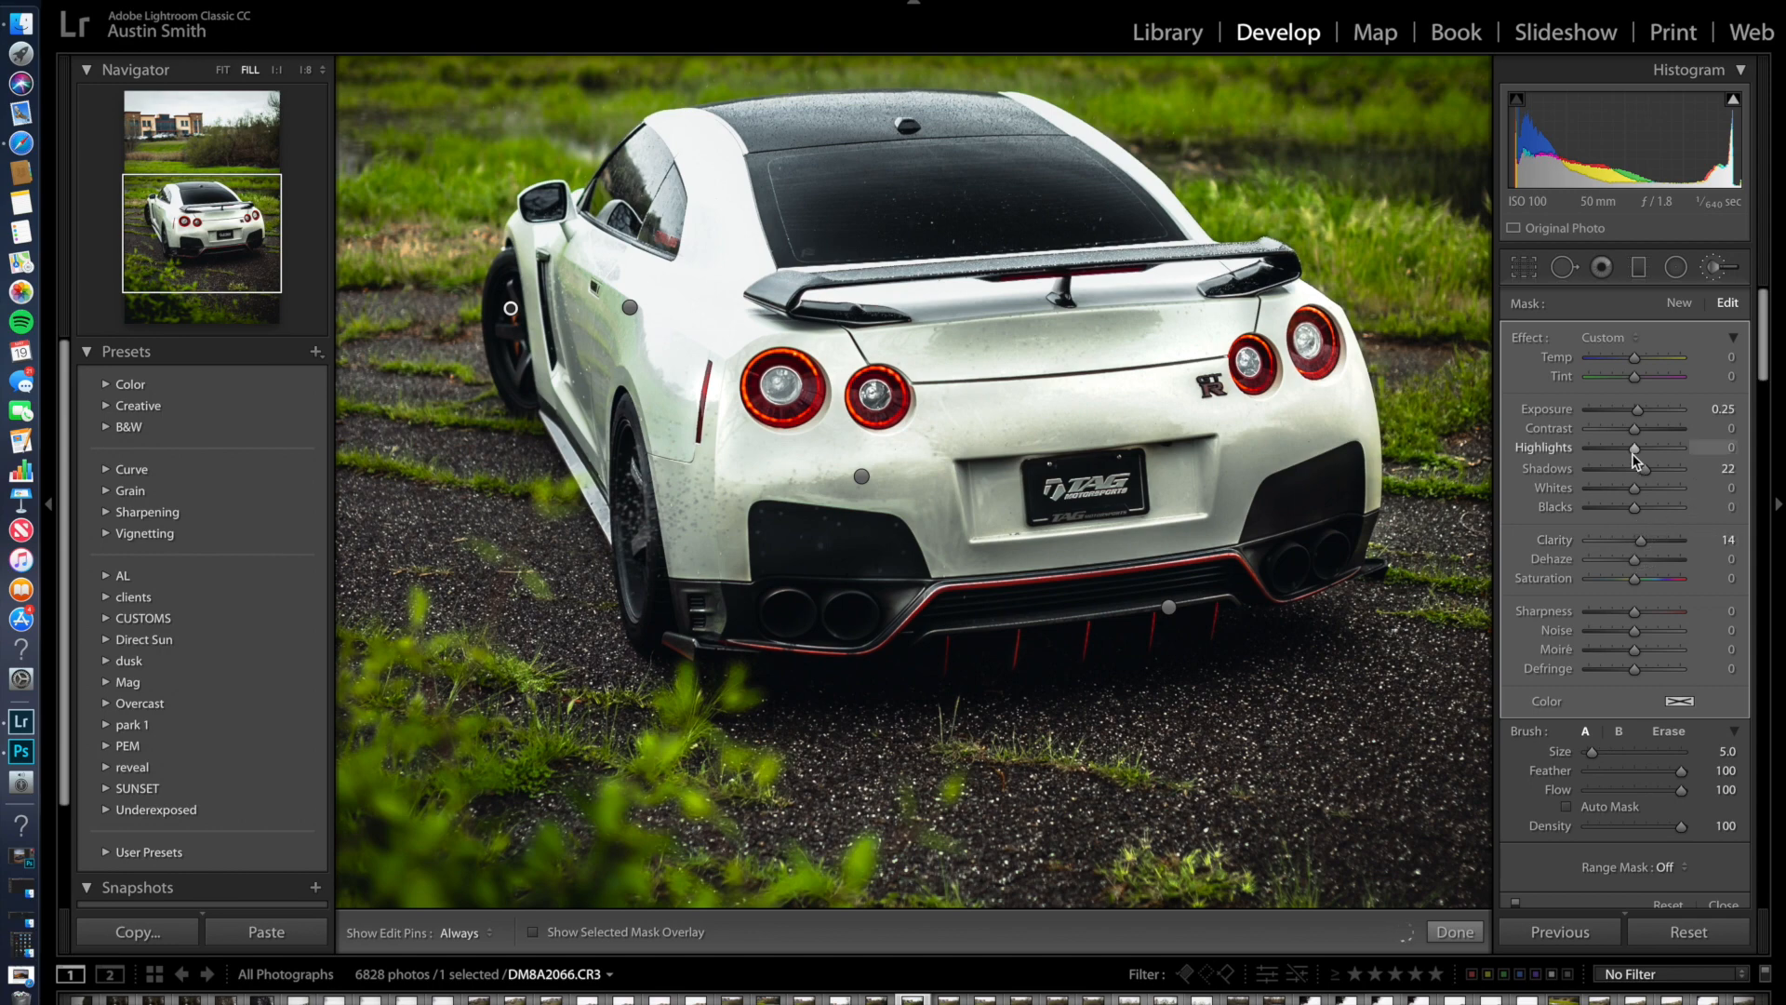
pyautogui.click(1635, 429)
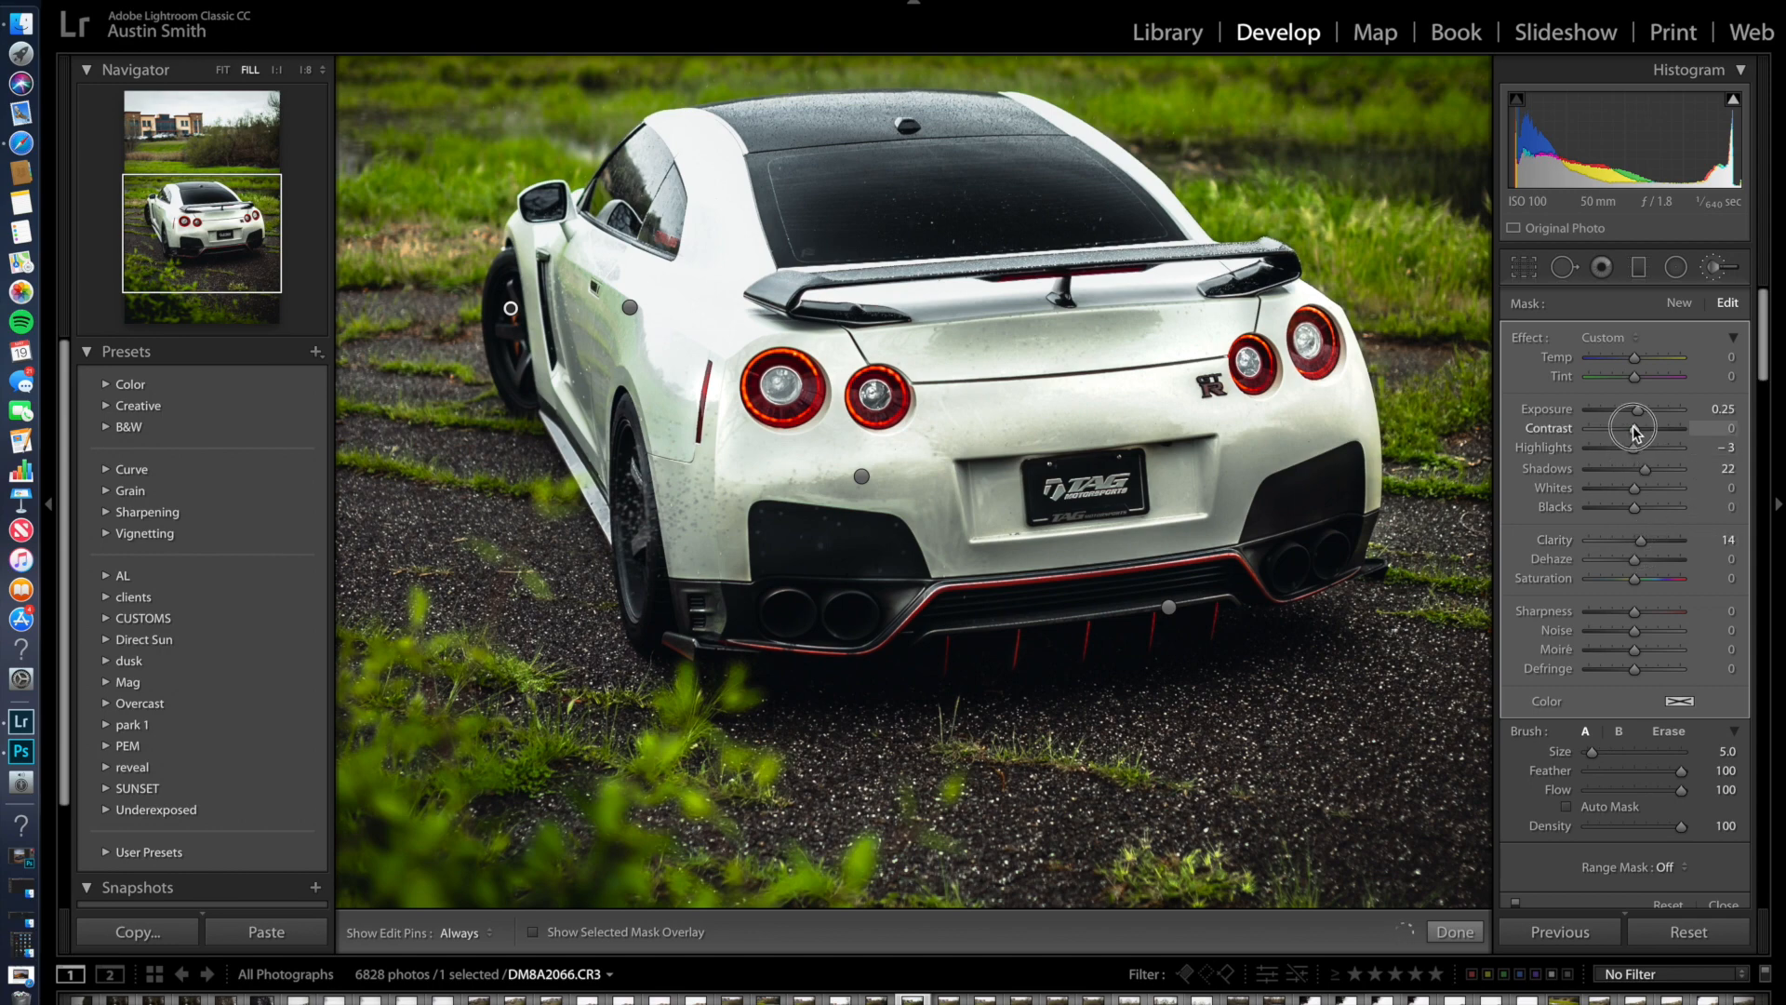
pyautogui.click(1715, 269)
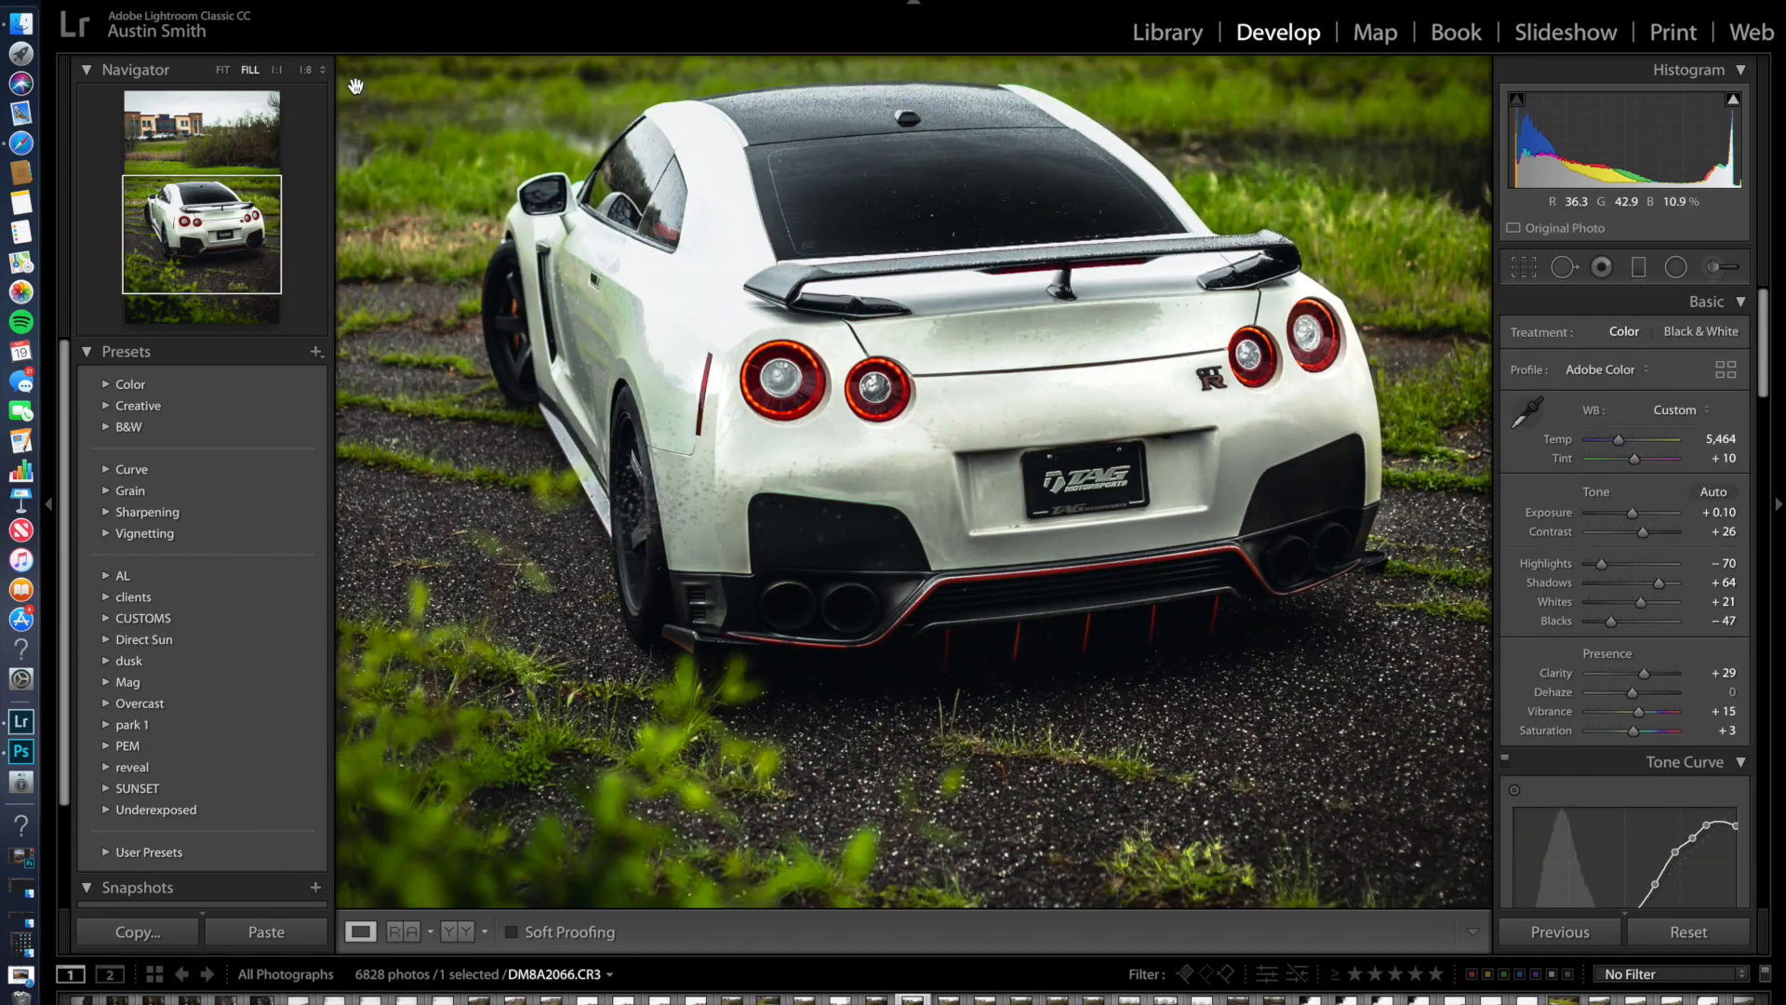
# - Crop the whole portrait photo to a 3:4 aspect ratio, repositioning the frame slightly around the car
pyautogui.click(222, 70)
pyautogui.click(1516, 266)
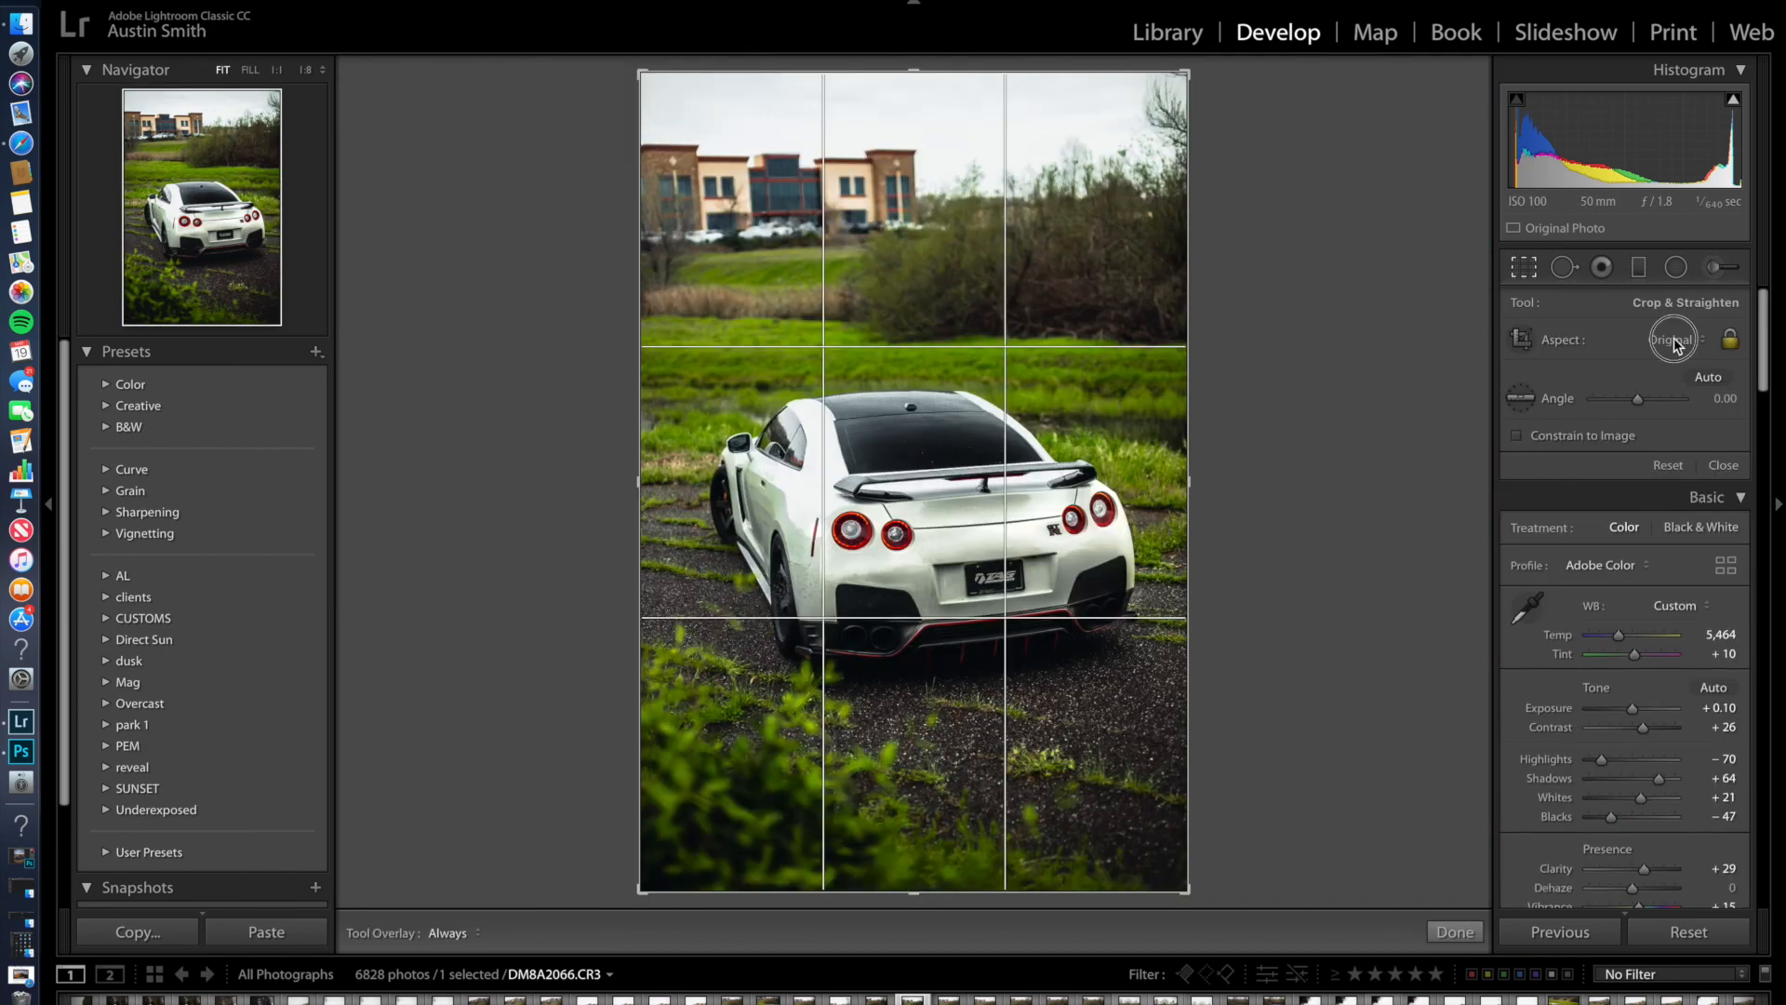
pyautogui.click(1675, 340)
pyautogui.click(1674, 469)
pyautogui.moveTo(972, 540); pyautogui.dragTo(972, 533)
pyautogui.press('Return')
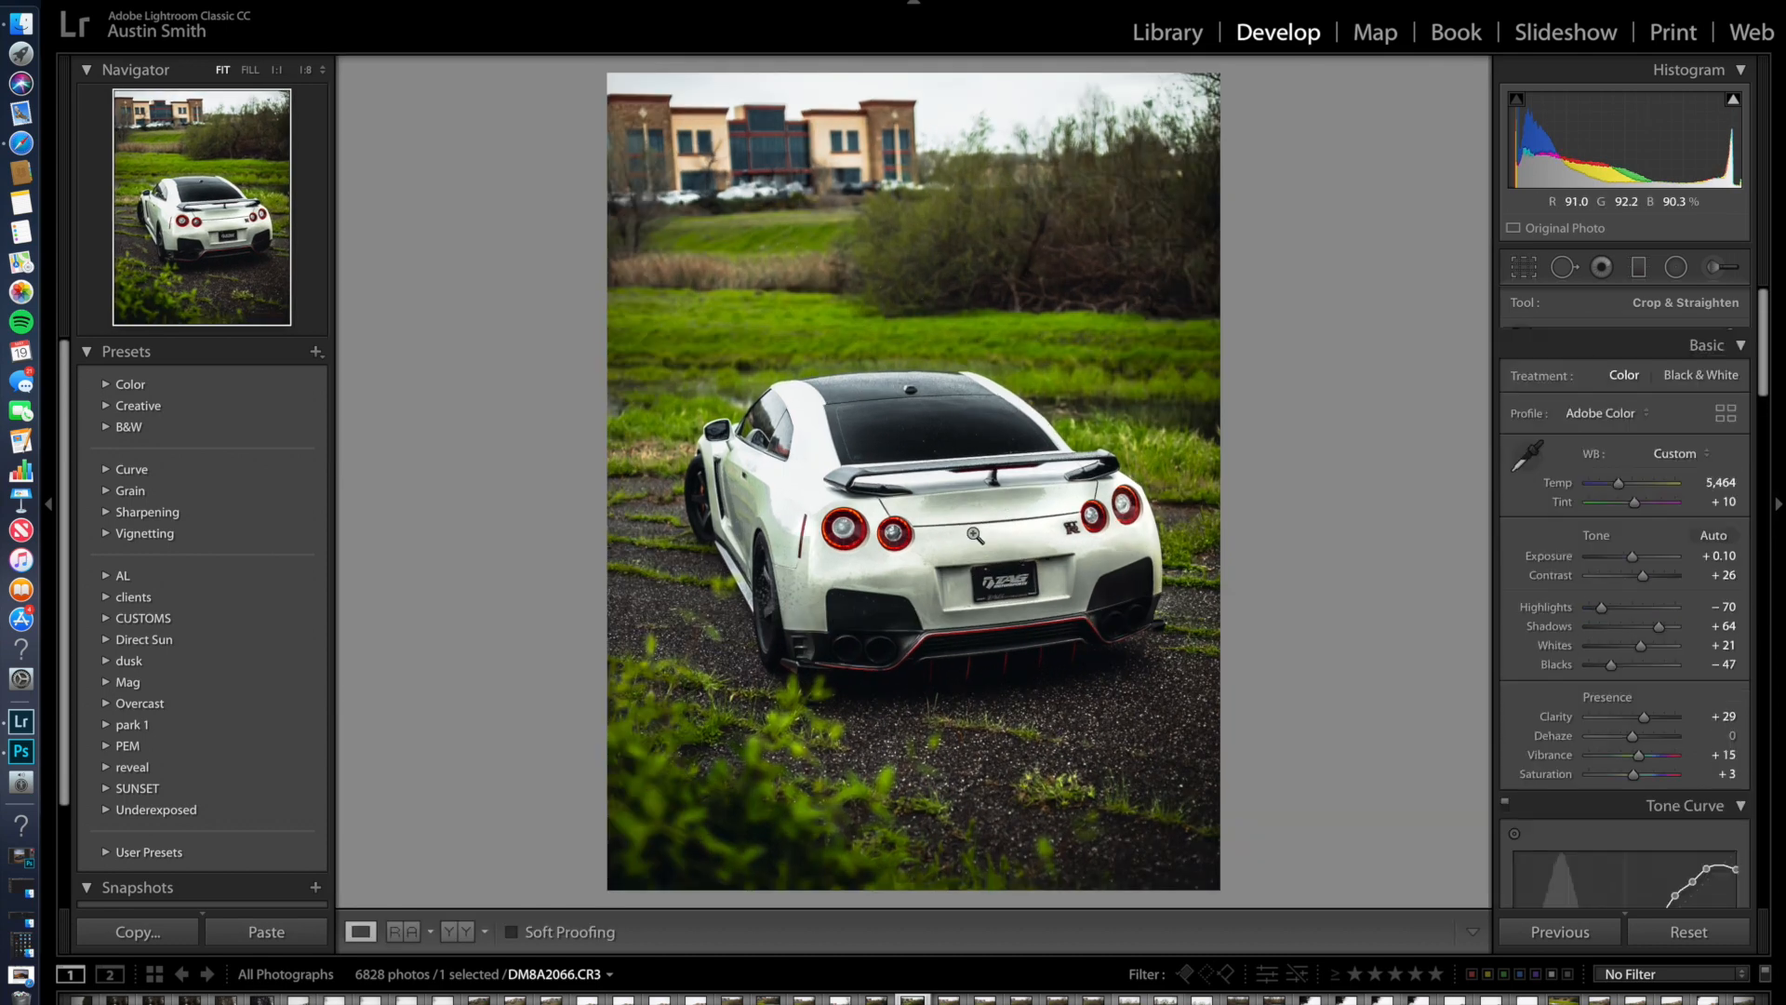
pyautogui.click(1736, 268)
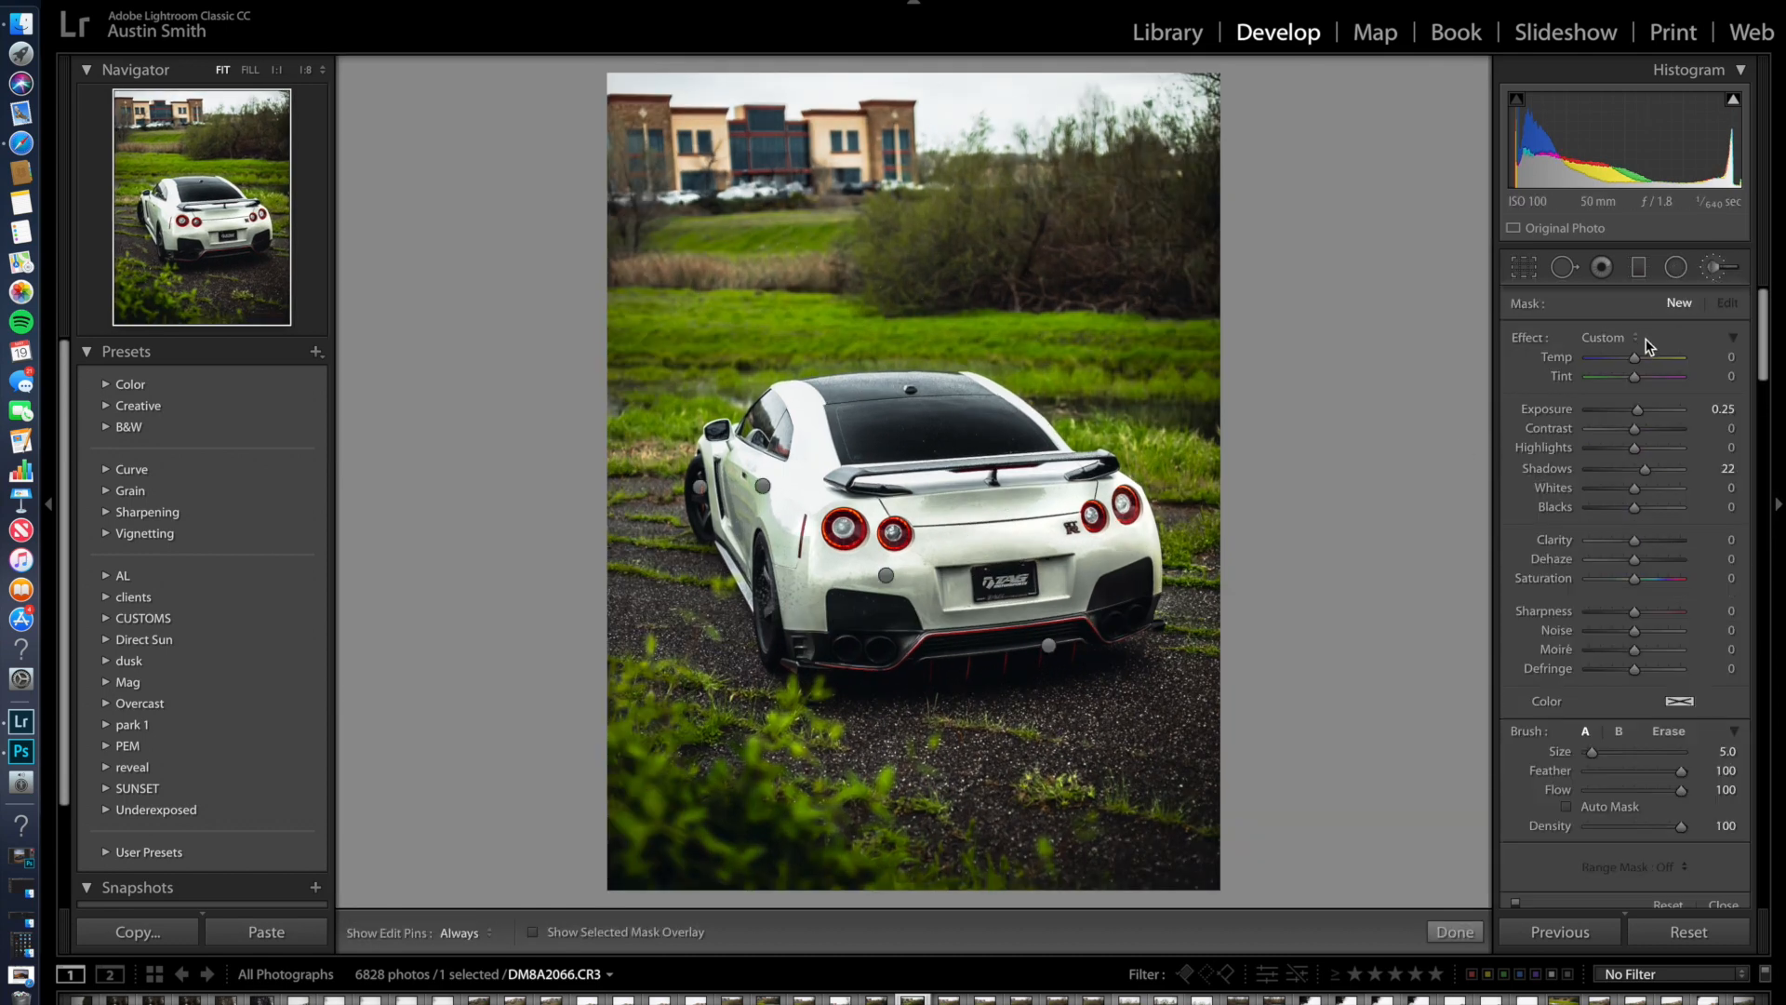
pyautogui.click(1644, 337)
pyautogui.click(1459, 405)
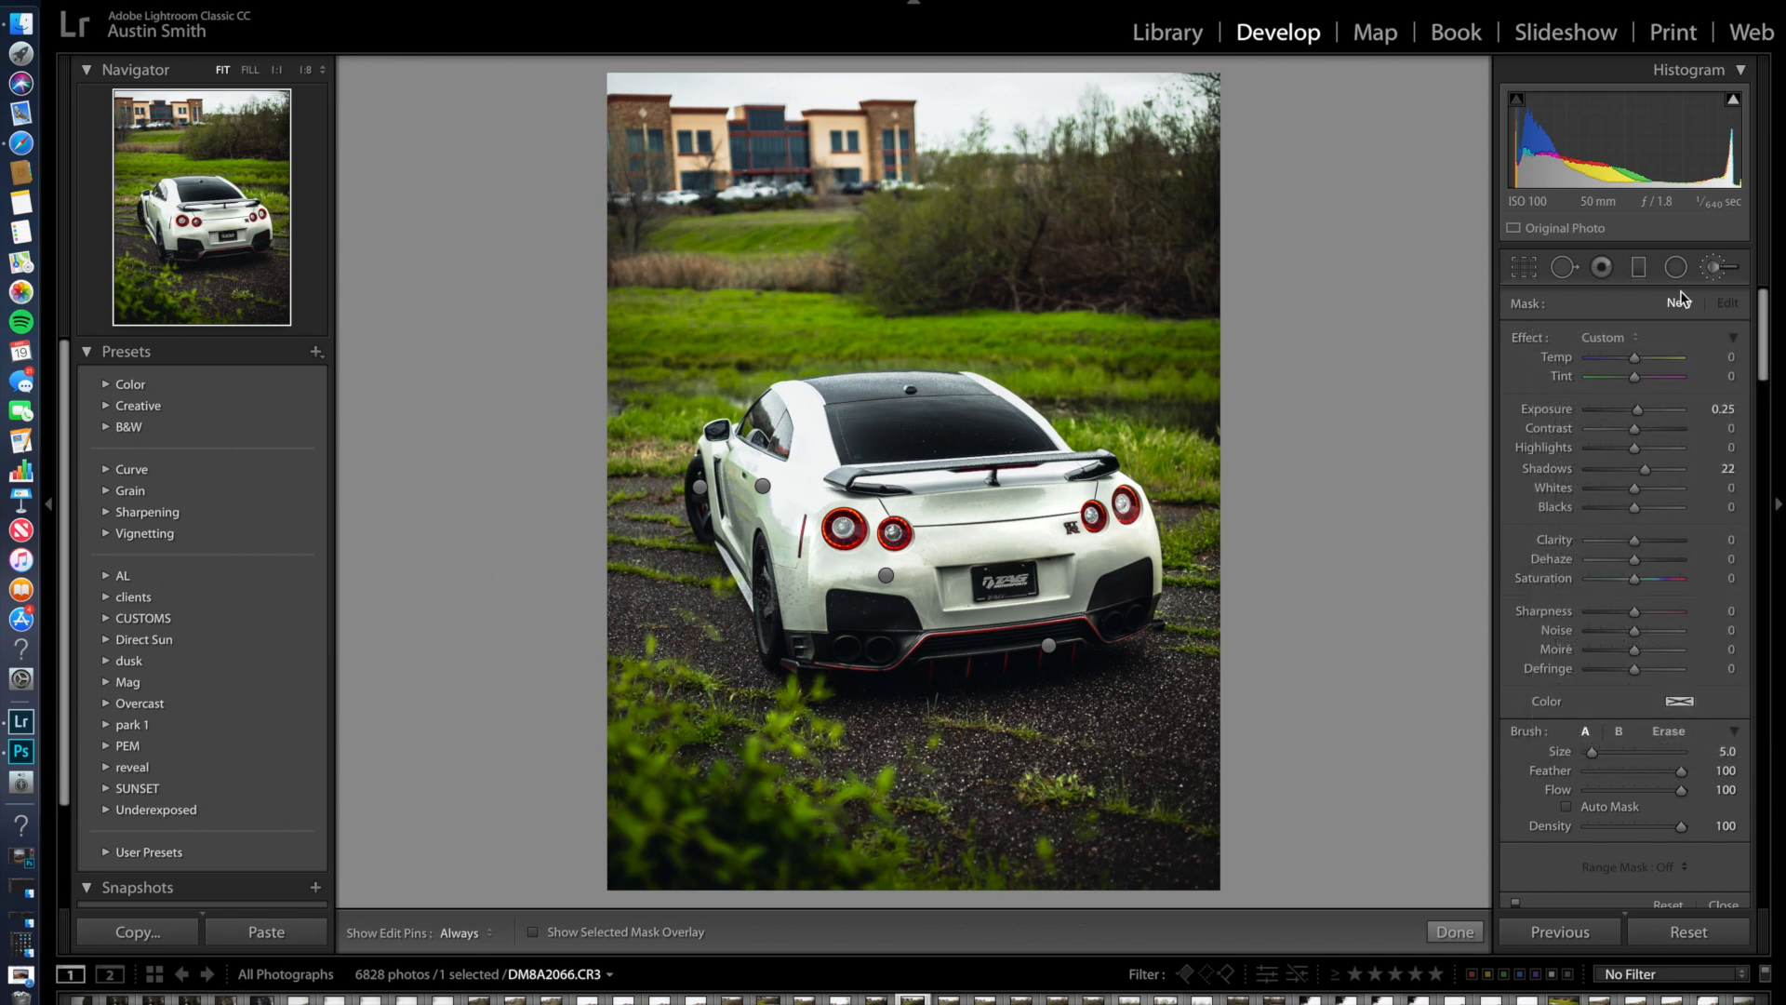
# - Add a tilted graduated filter from the Clarity preset rising from the photo's lower edge, with clarity 37 and shadows 14
pyautogui.click(1639, 268)
pyautogui.click(1633, 338)
pyautogui.click(1628, 477)
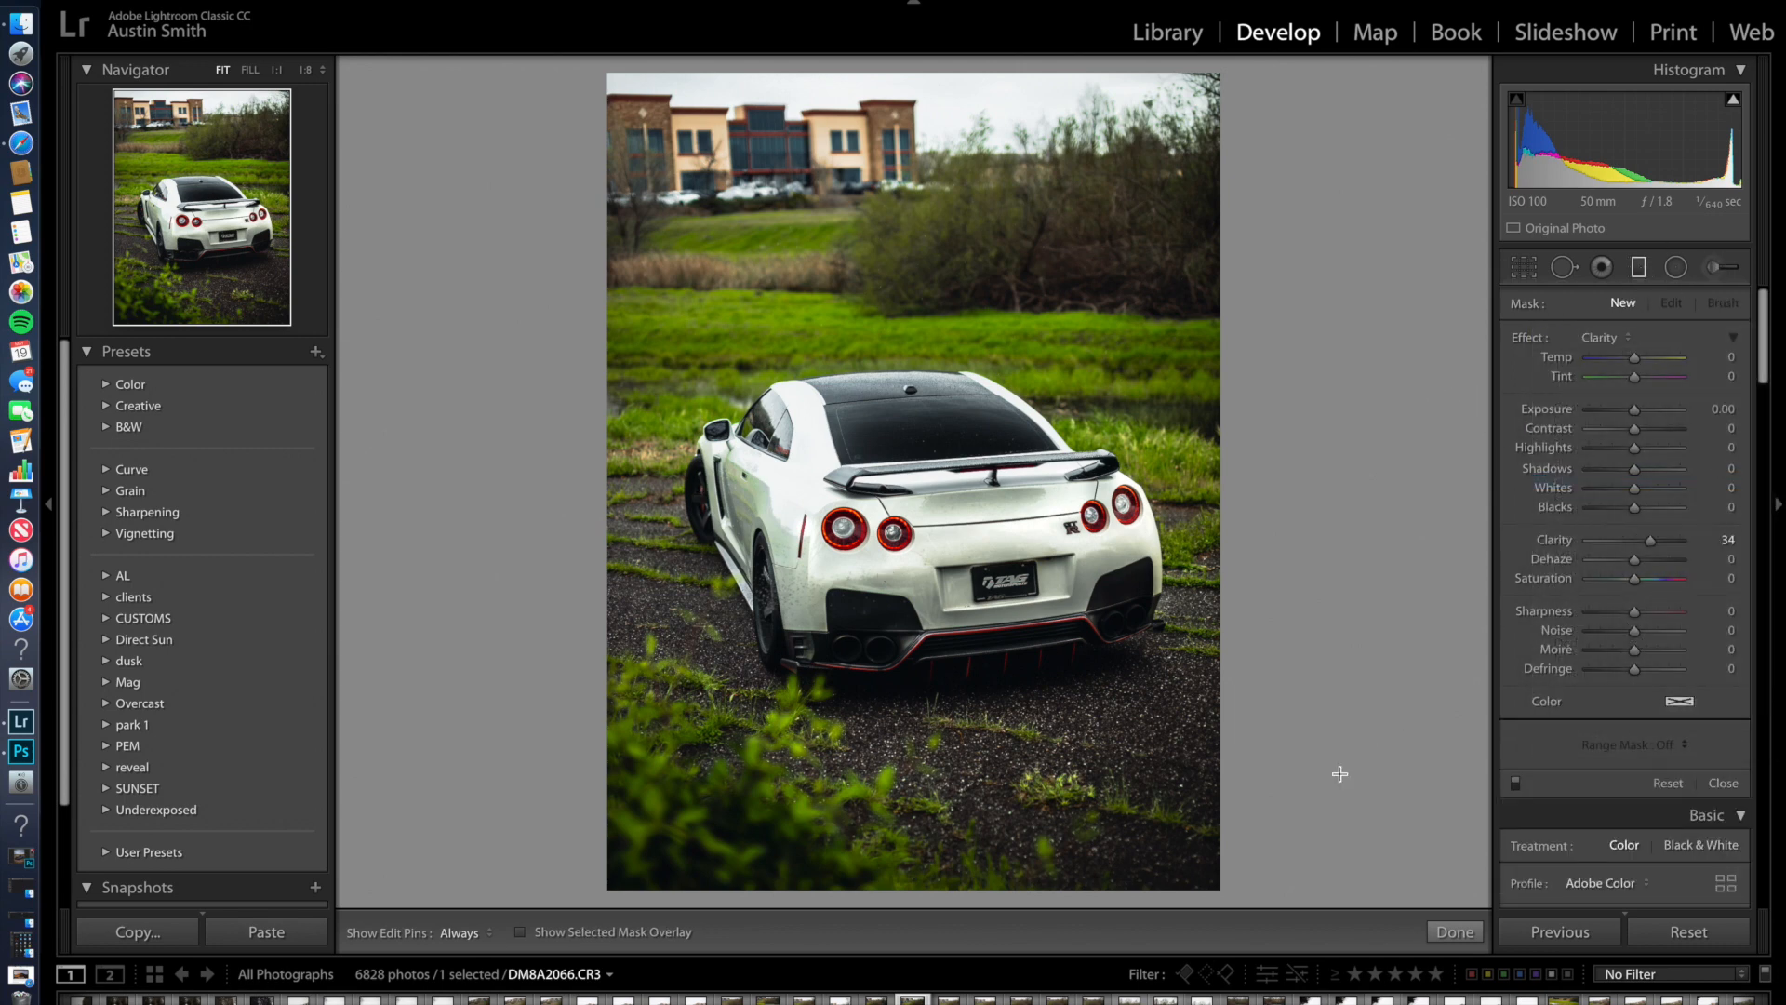
pyautogui.moveTo(1261, 888); pyautogui.dragTo(1102, 290)
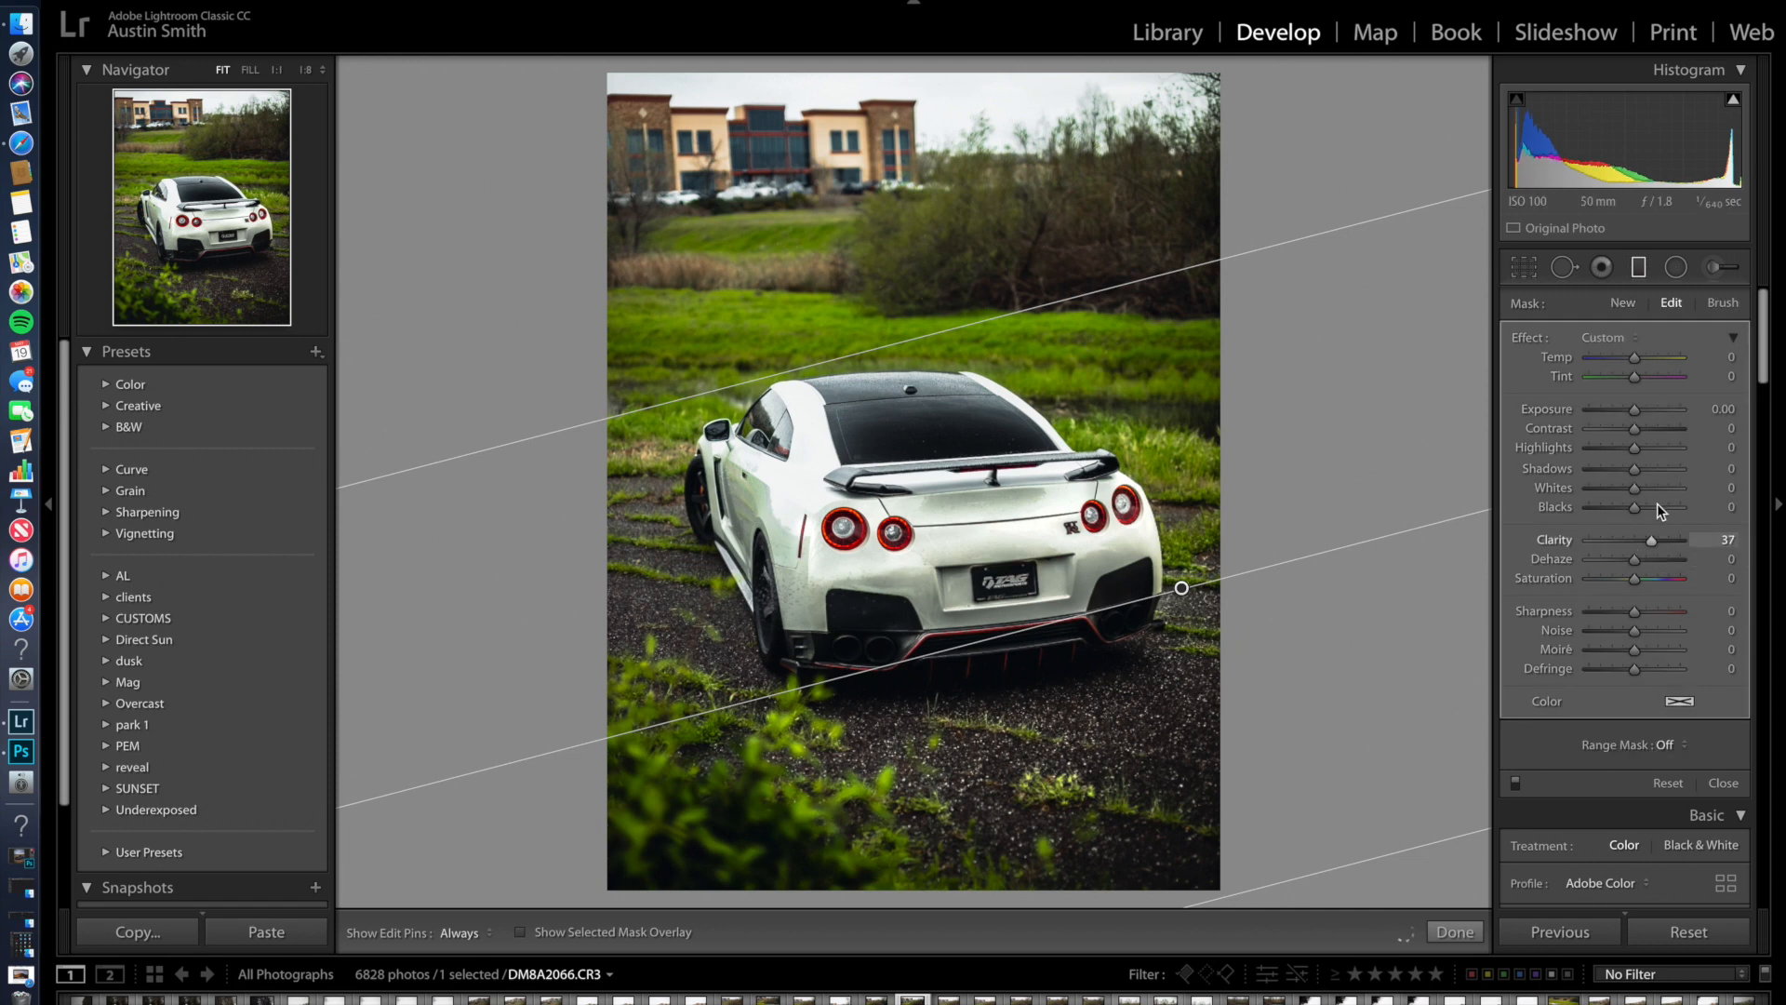
pyautogui.moveTo(1637, 475); pyautogui.dragTo(1648, 481)
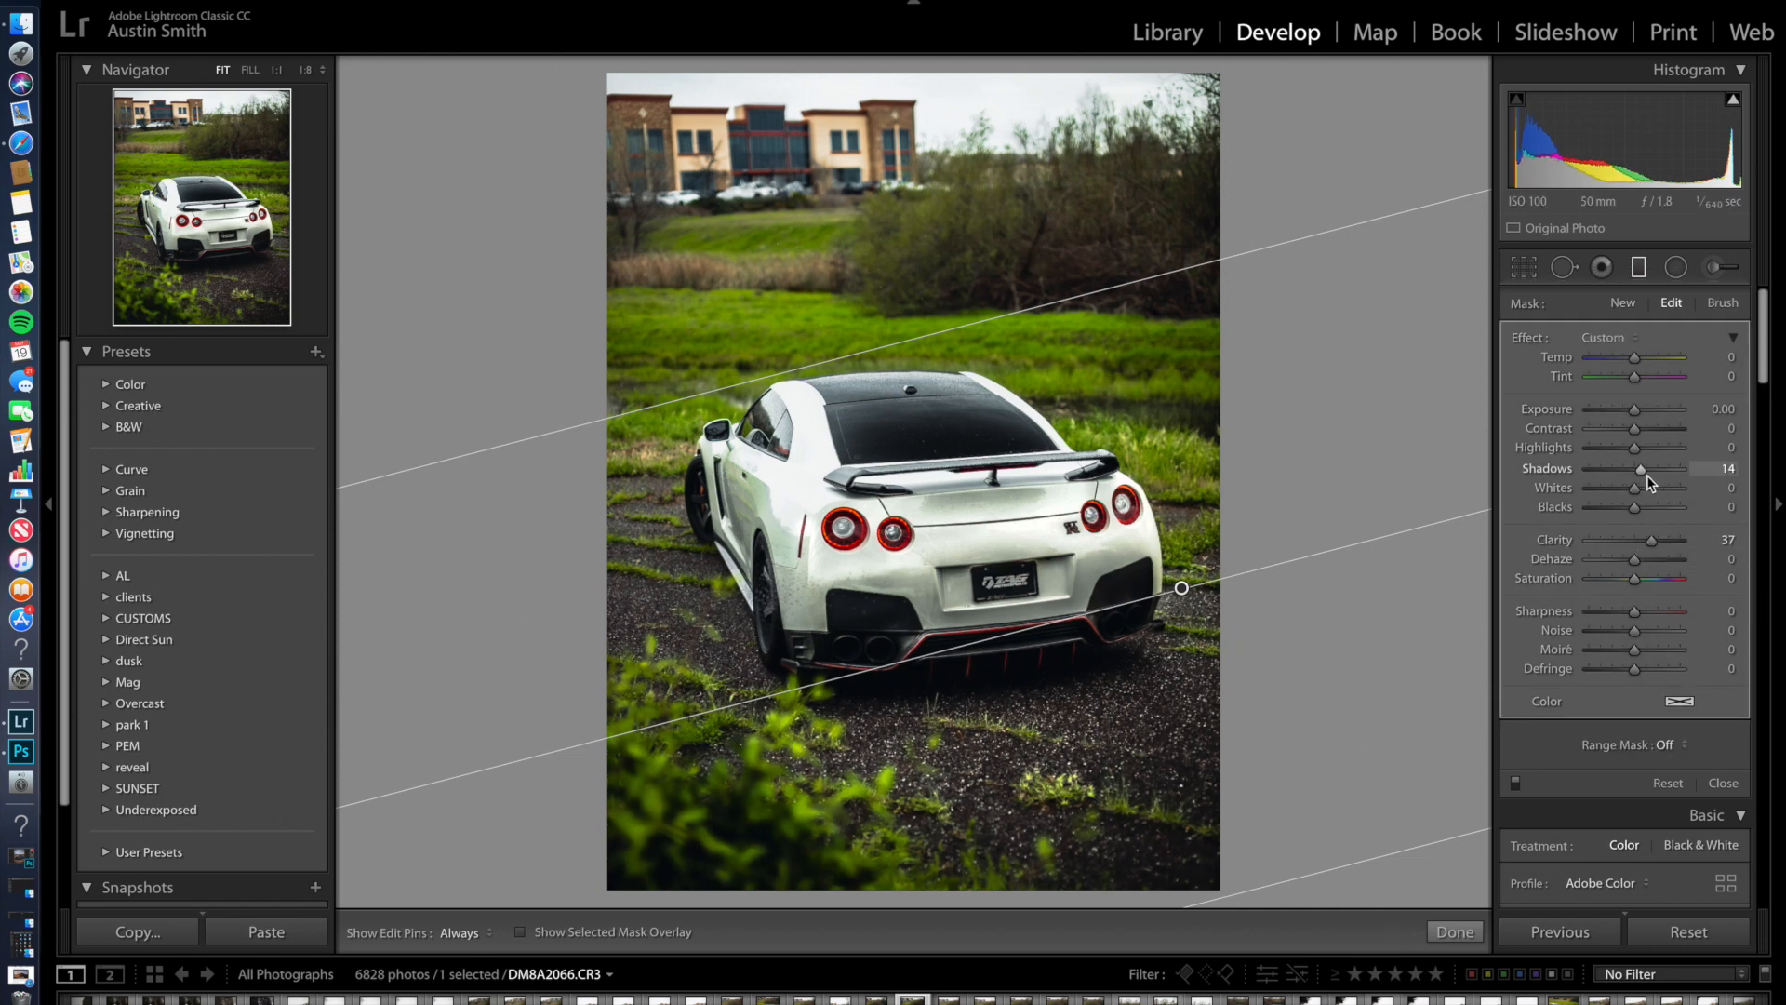
pyautogui.click(1640, 269)
# - Add a second graduated filter from the photo's upper edge down to the rear bumper, with clarity 4 and highlights −11
pyautogui.click(1640, 270)
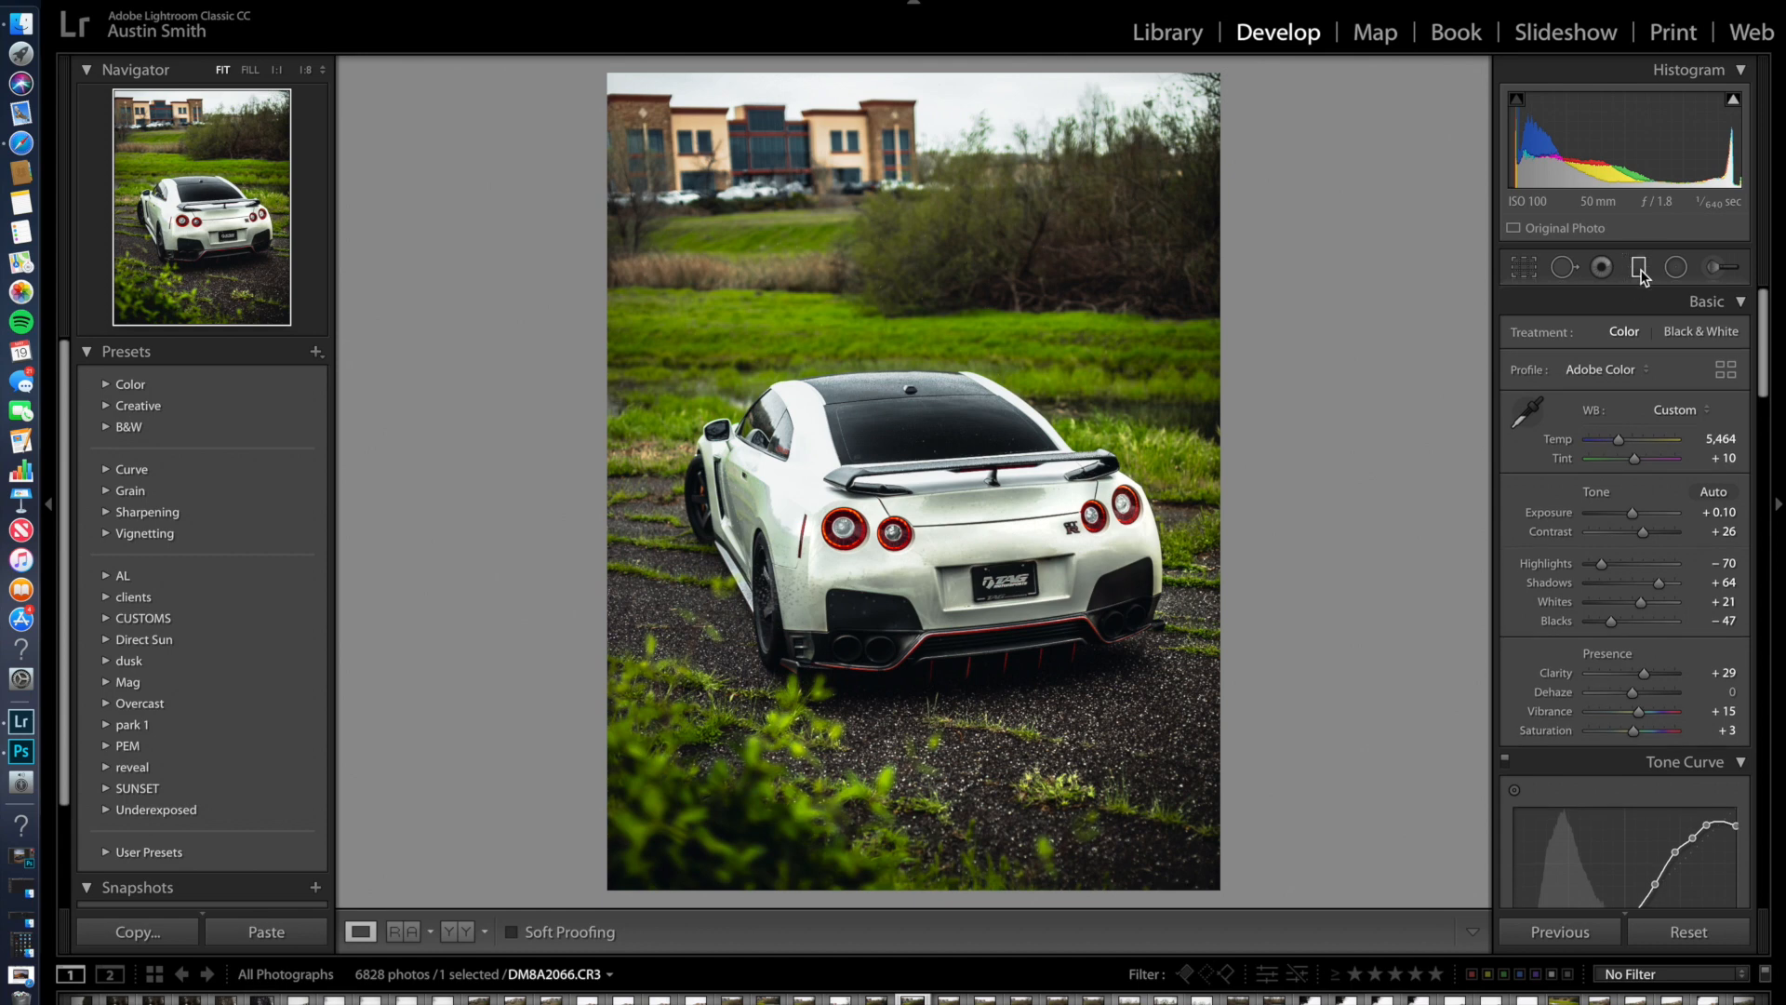
pyautogui.click(1614, 337)
pyautogui.click(1613, 336)
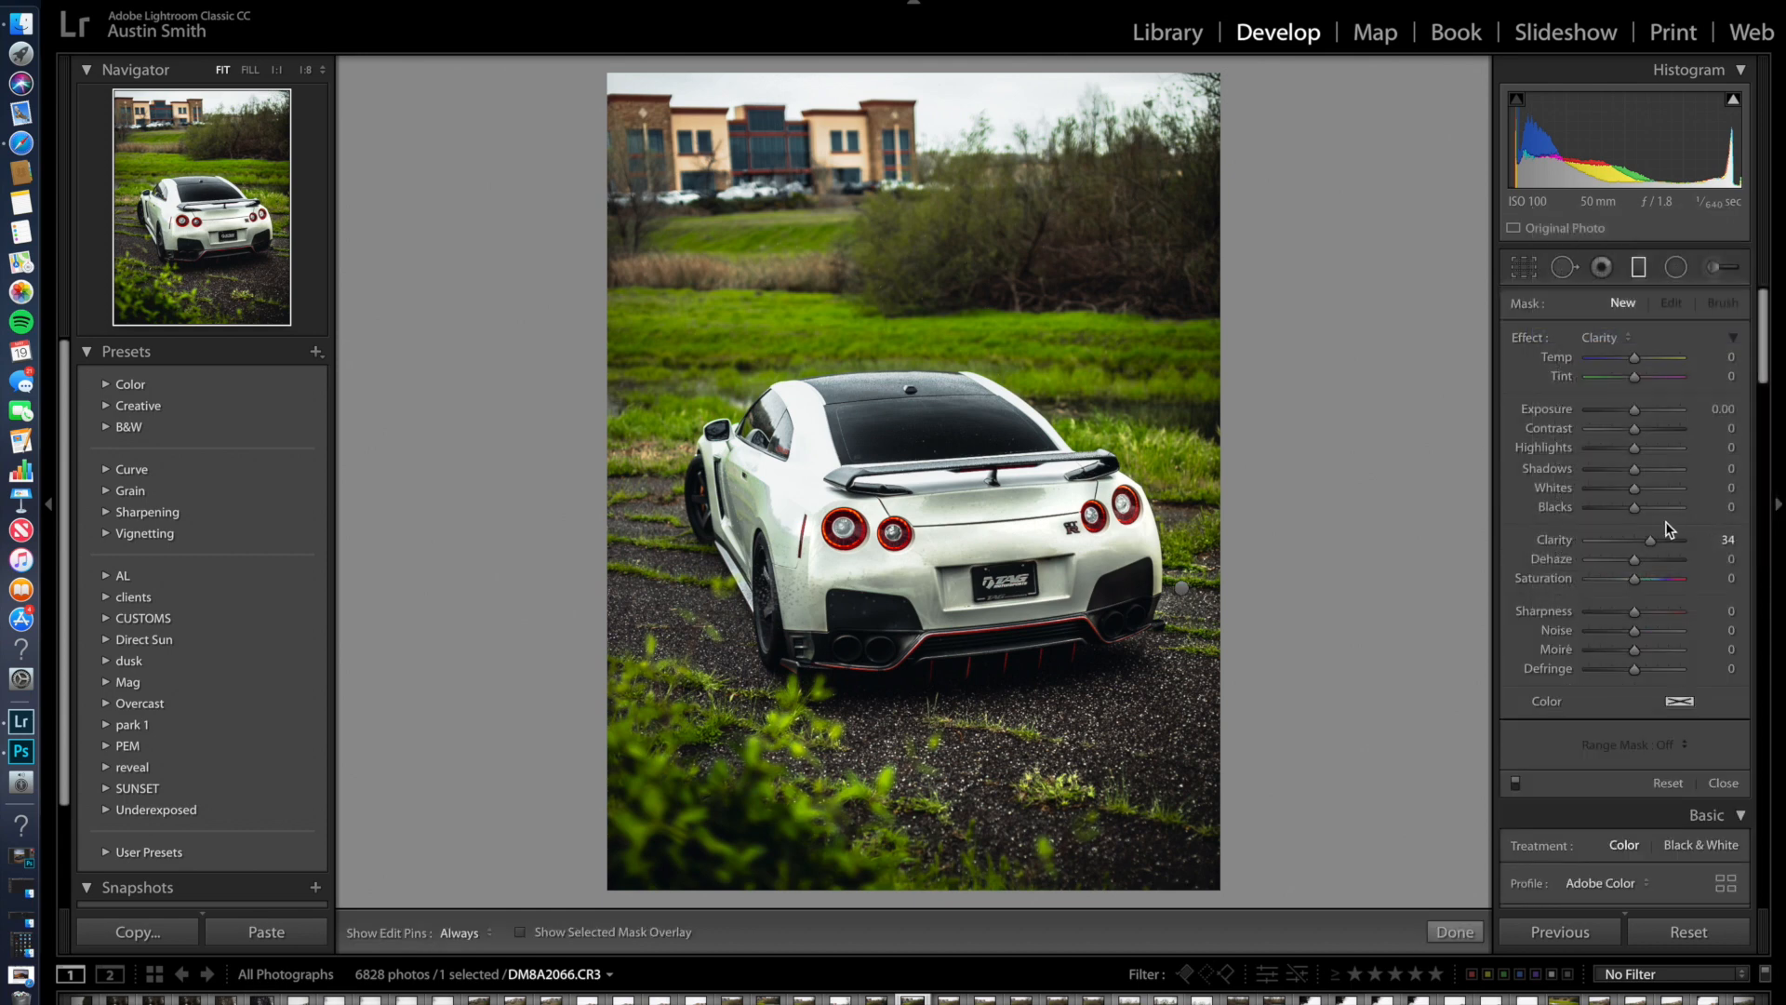
pyautogui.moveTo(1117, 67); pyautogui.dragTo(1116, 640)
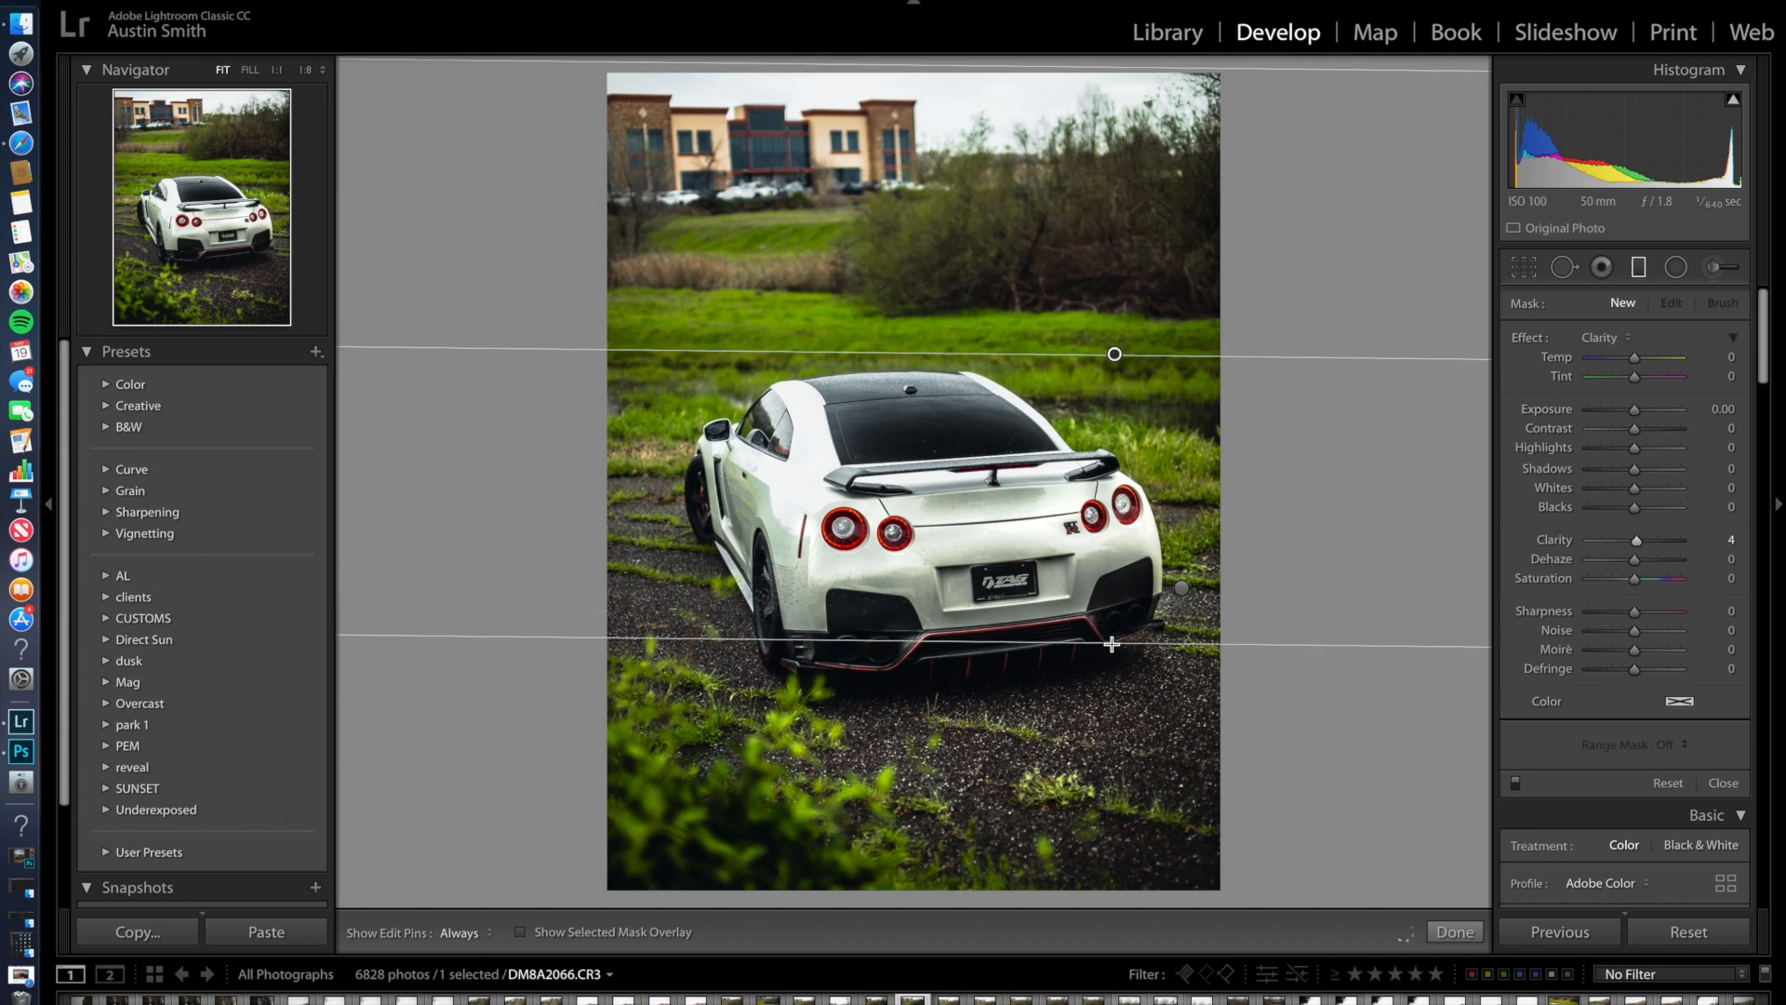
pyautogui.click(1621, 447)
pyautogui.moveTo(1625, 452); pyautogui.dragTo(1629, 452)
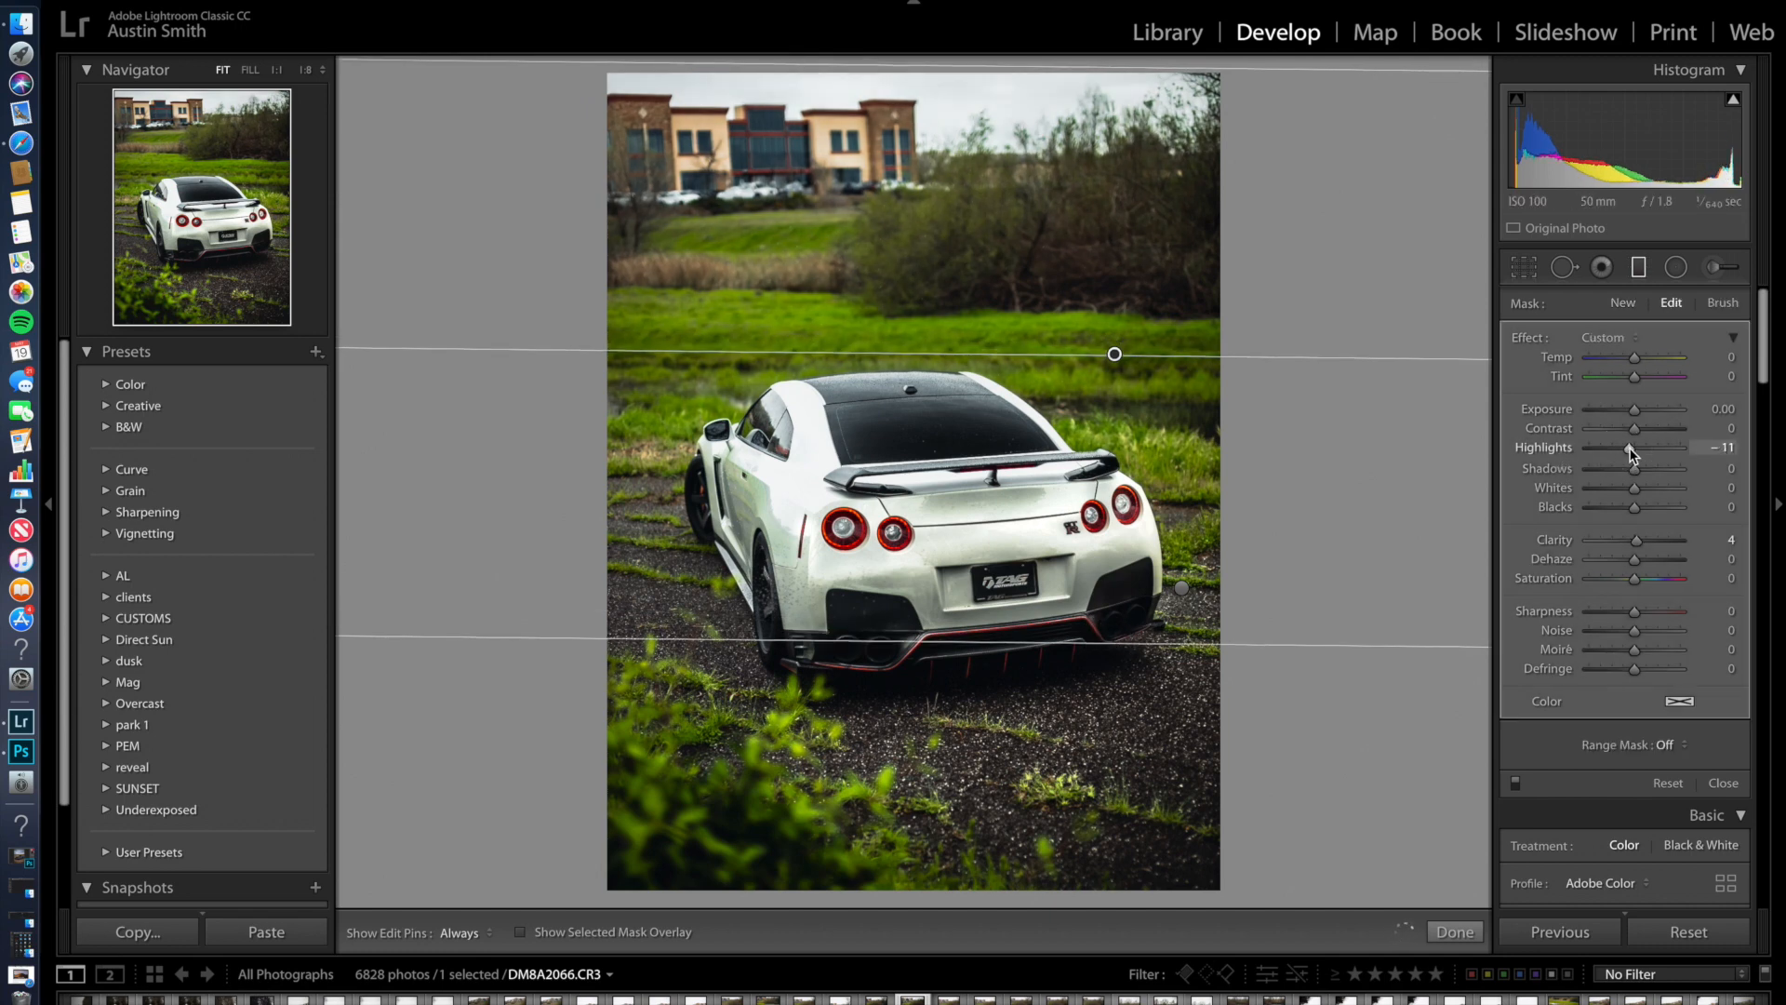
# - Tint the upper graduated filter with the pale yellow color swatch at low saturation and close the filter
pyautogui.click(1680, 702)
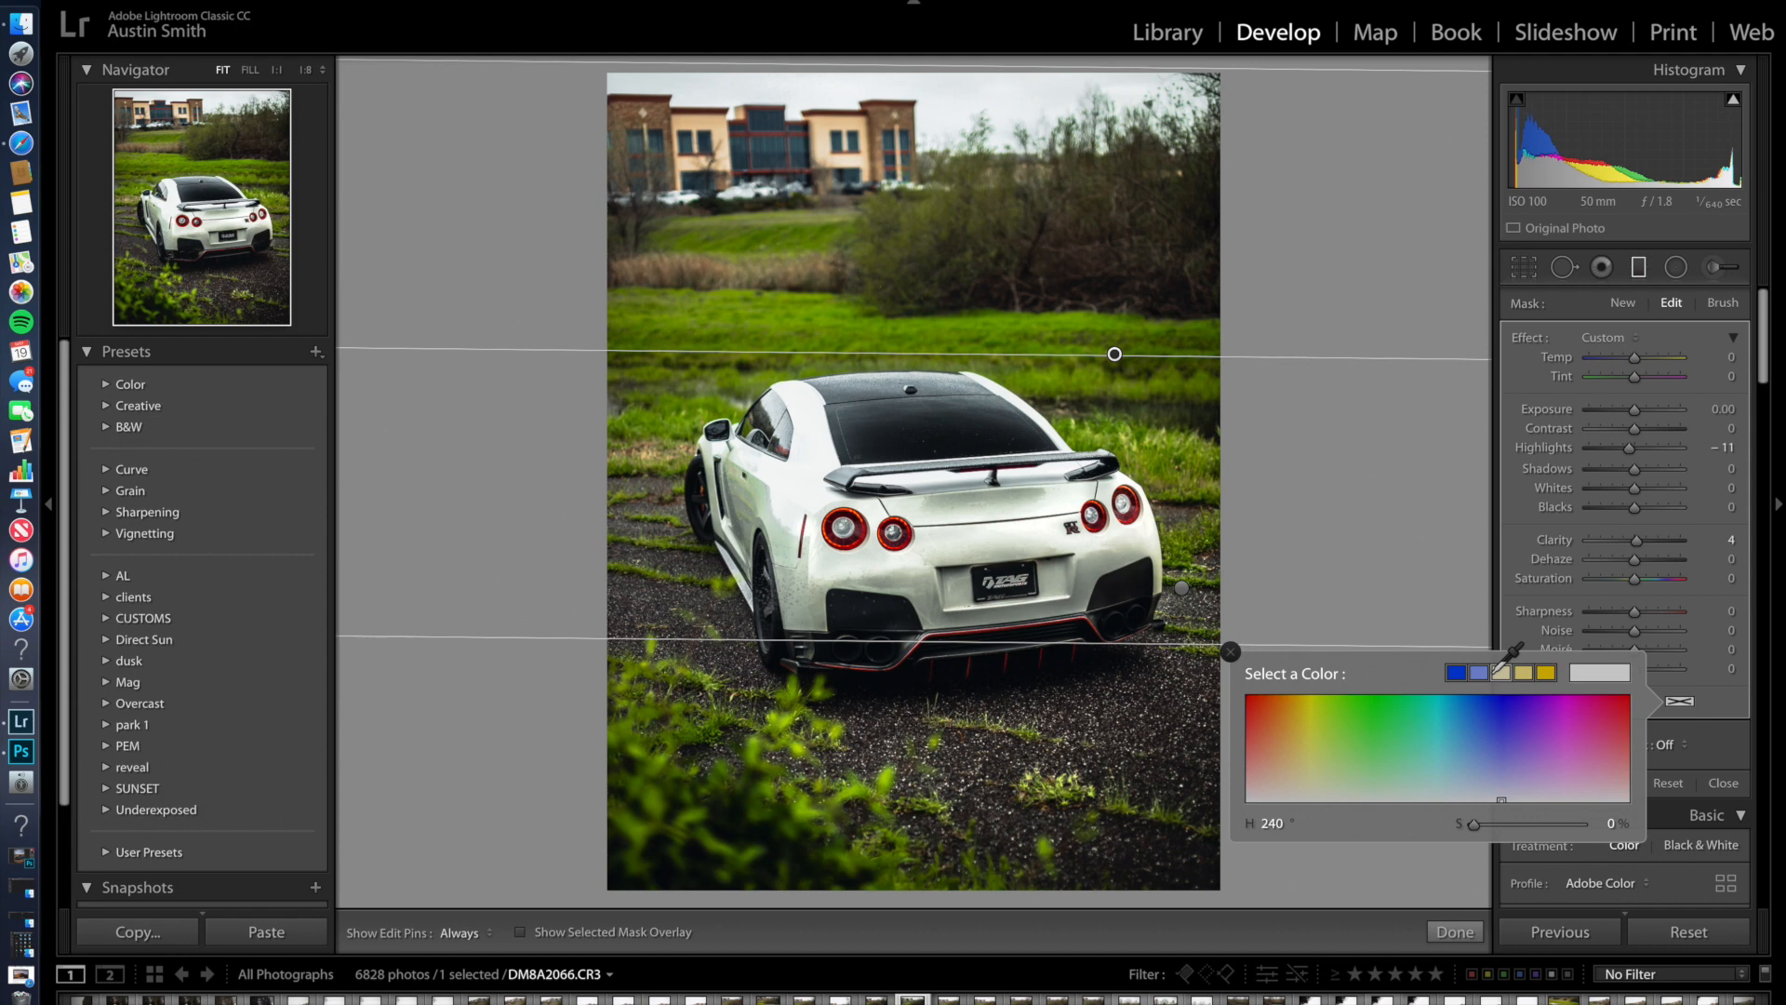
pyautogui.click(1504, 669)
pyautogui.moveTo(1488, 826); pyautogui.dragTo(1483, 826)
pyautogui.click(1232, 652)
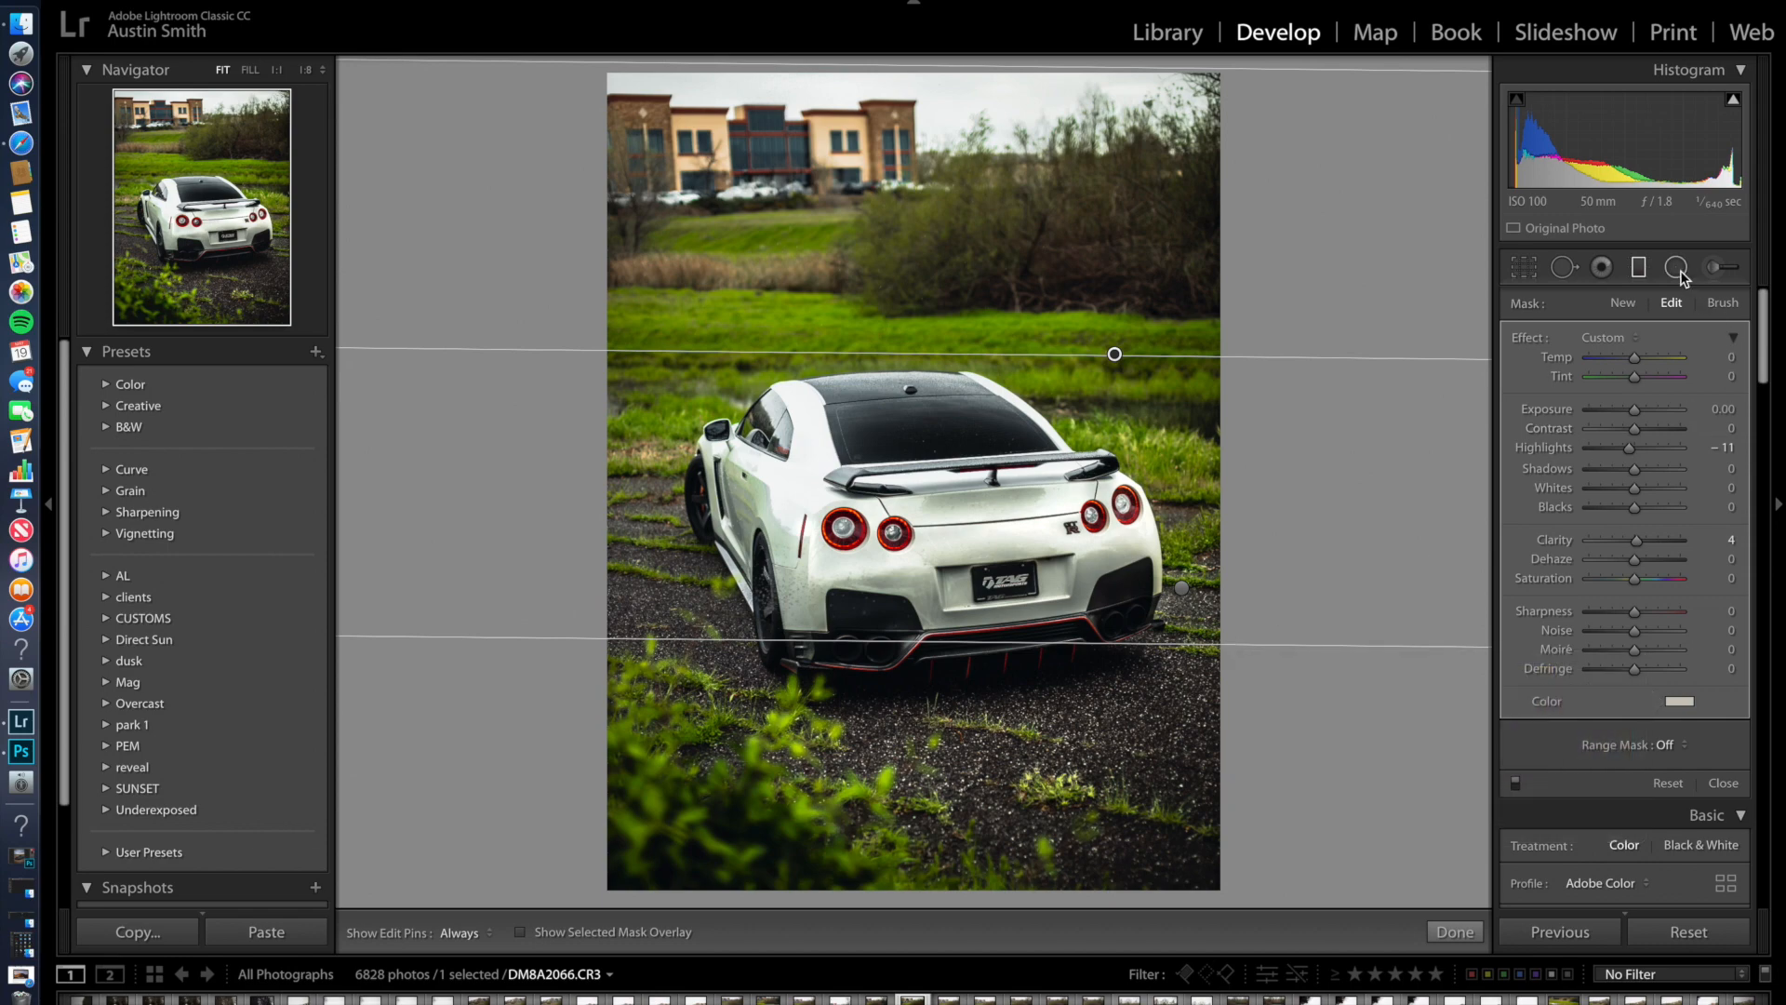
pyautogui.click(1639, 268)
# - Compare the edited photo with its original version by toggling between before and after
pyautogui.press('\\')
pyautogui.press('\\')
pyautogui.press('\\')
pyautogui.press('\\')
pyautogui.press('\\')
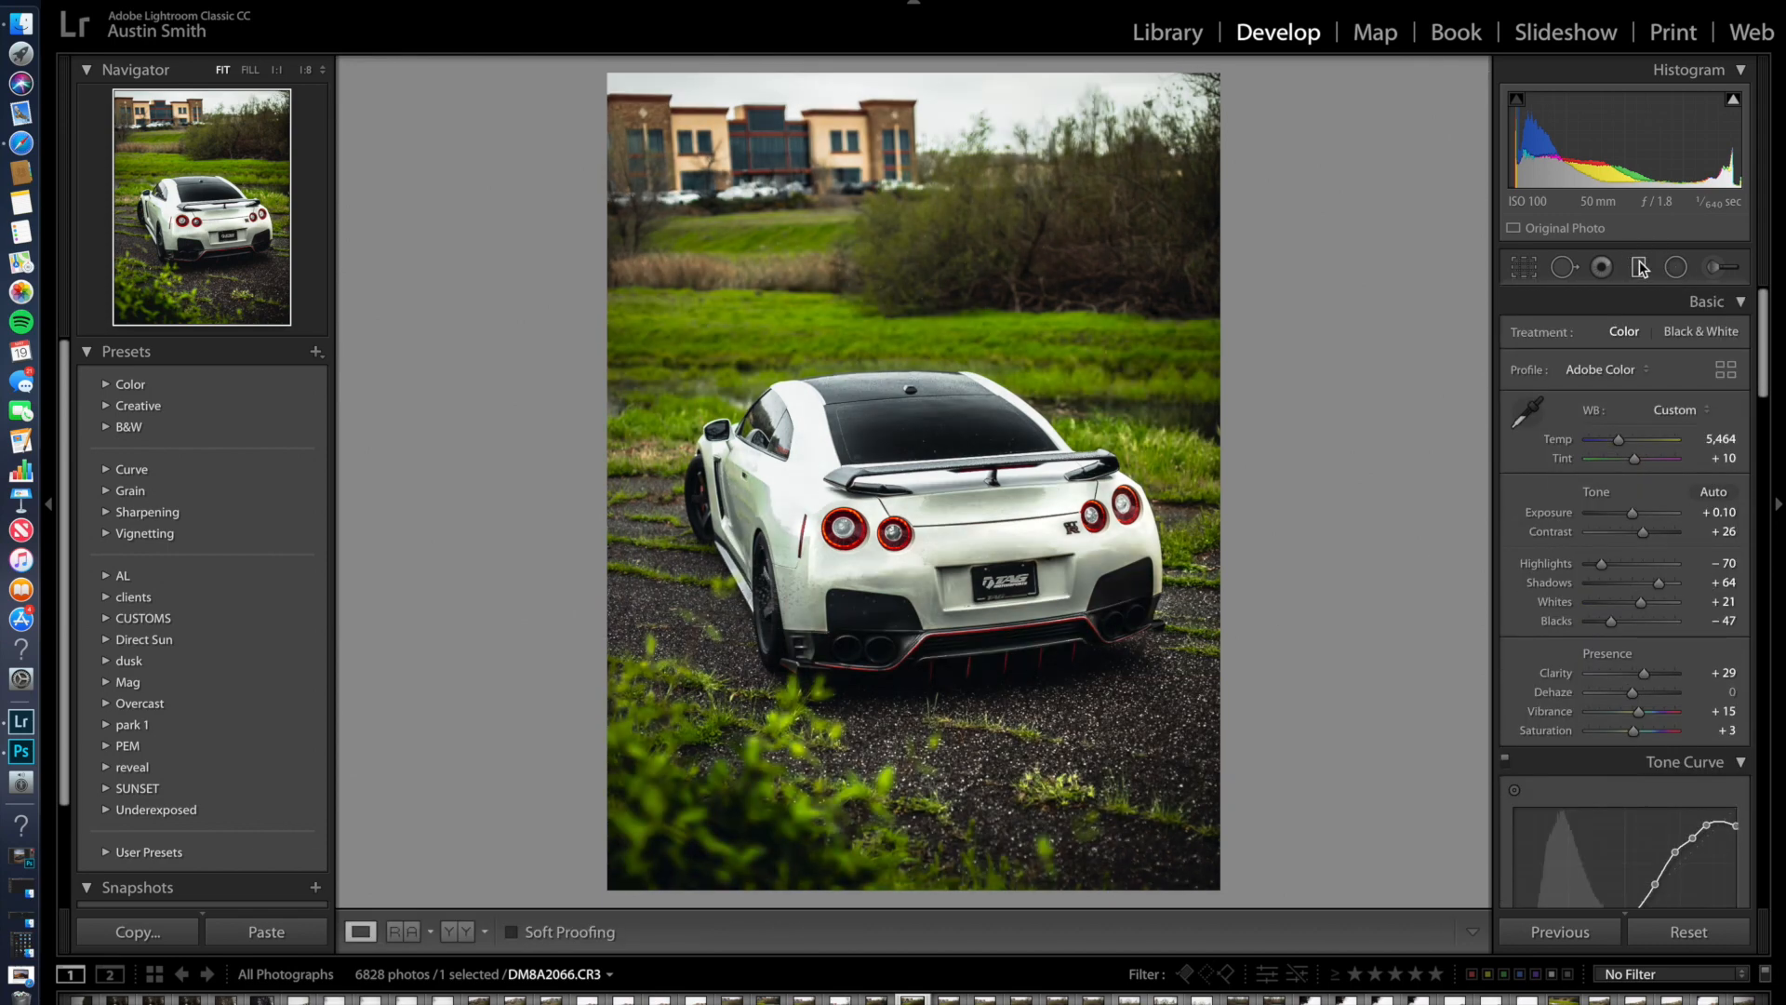
pyautogui.press('\\')
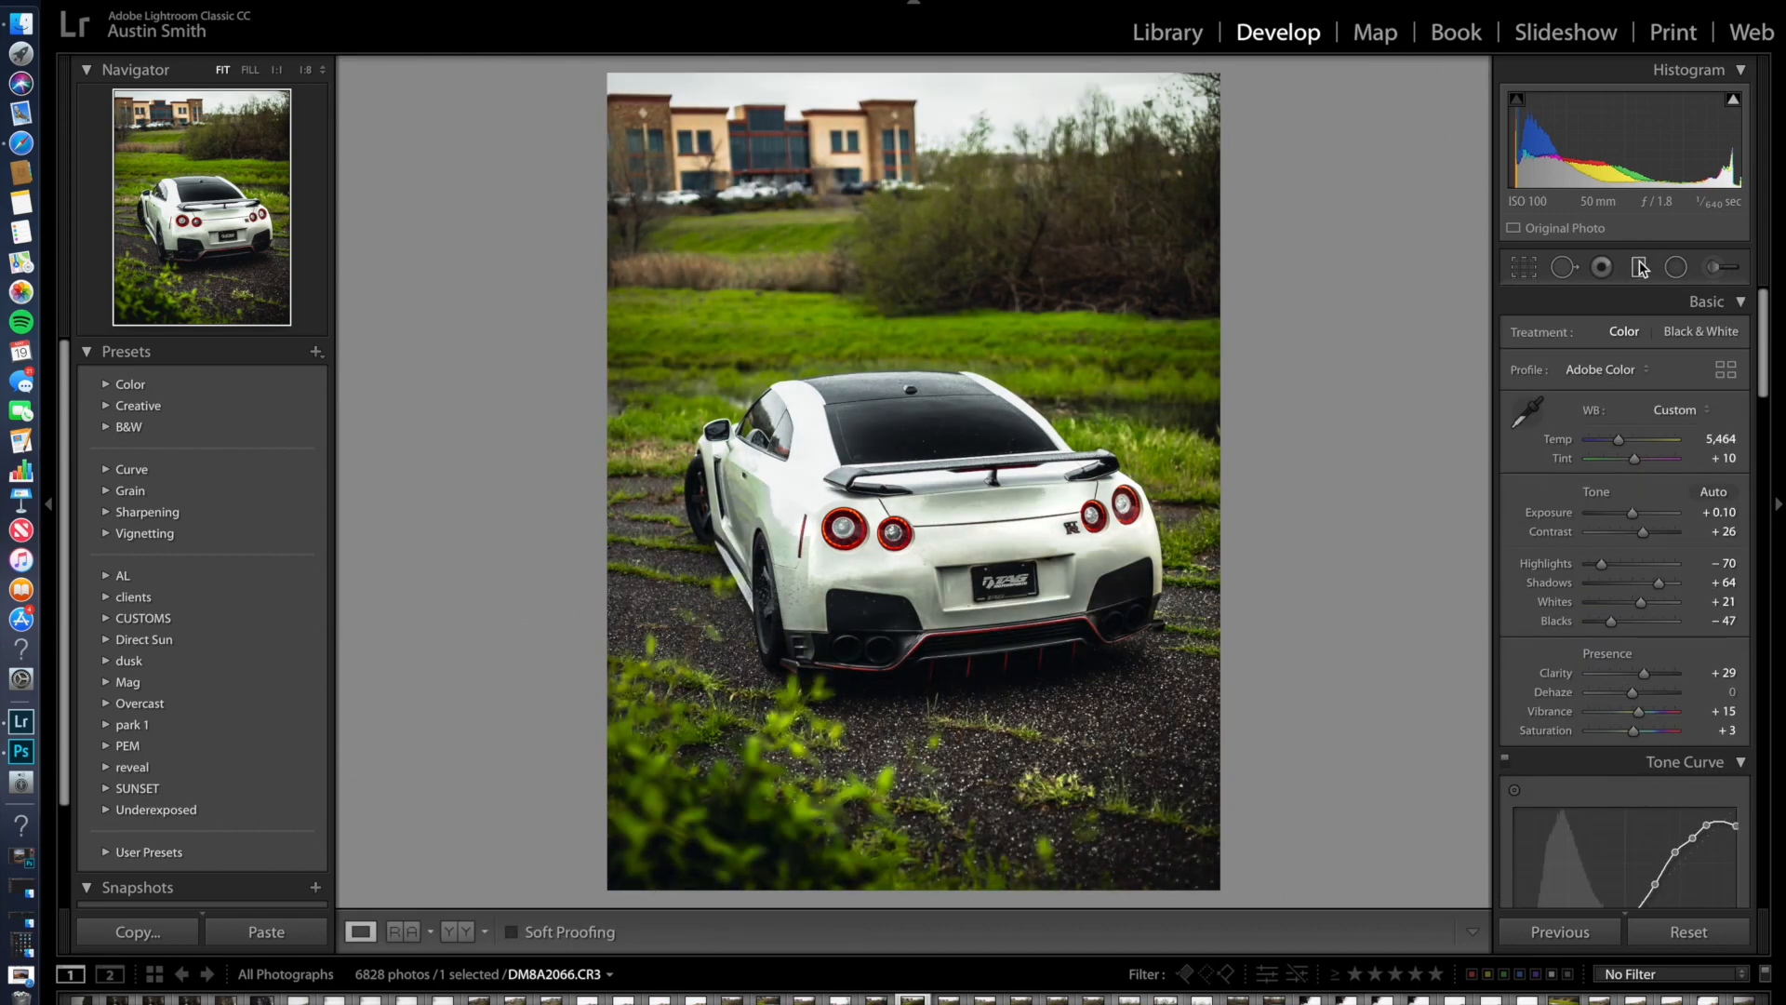